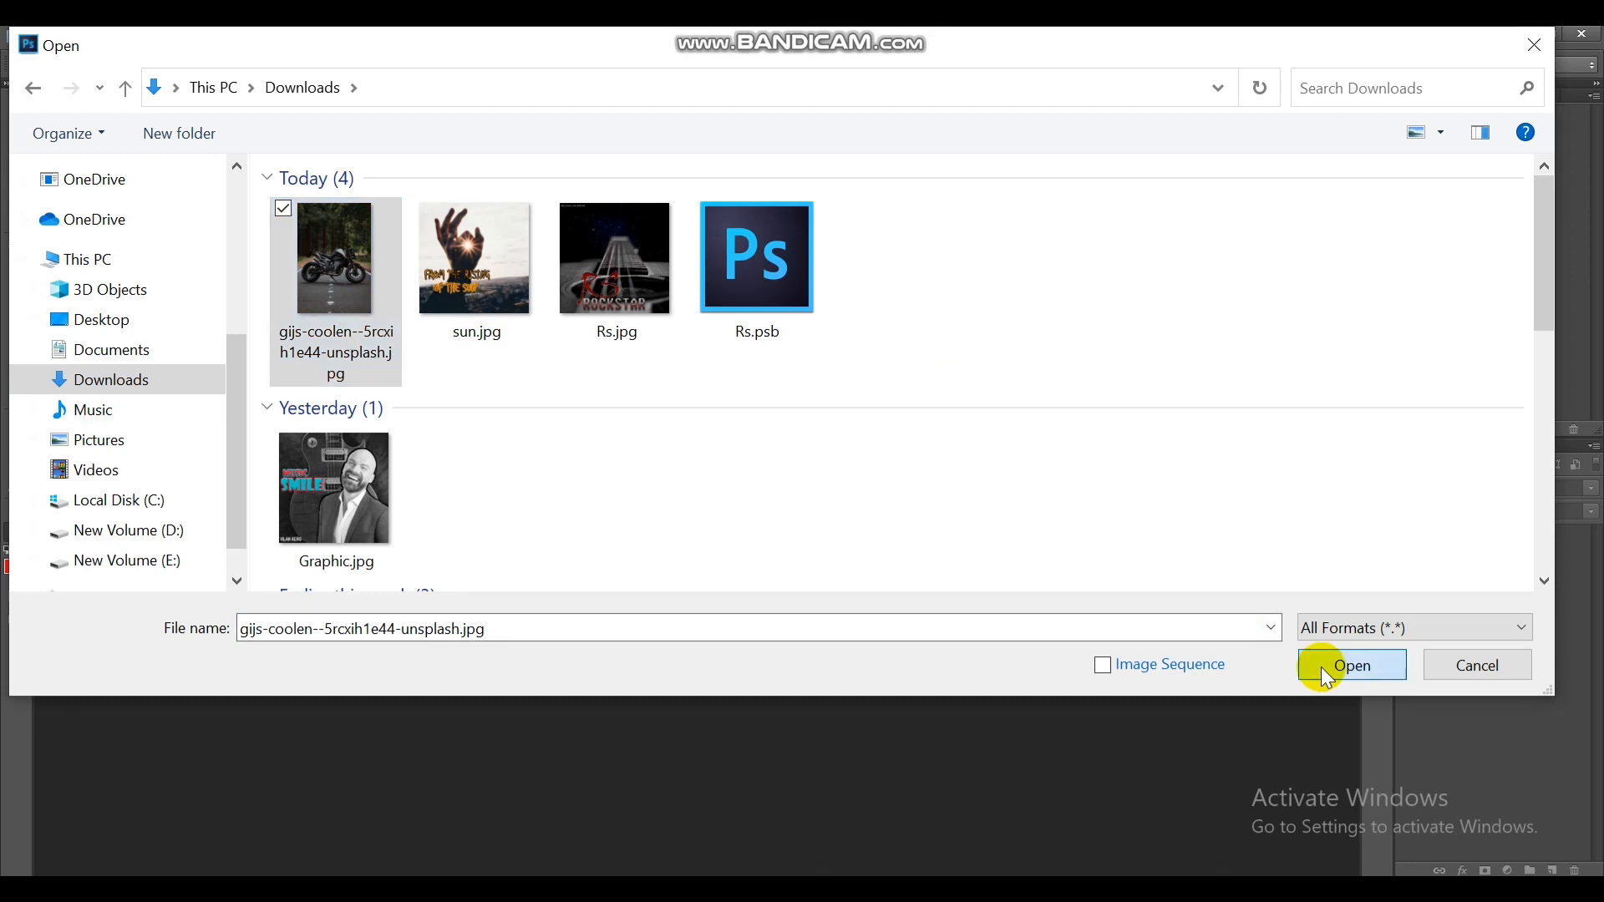
# Open gijs-coolen--5rcxih1e44-unsplash.jpg in a docked document window and unlock its Background layer.
pyautogui.click(1326, 665)
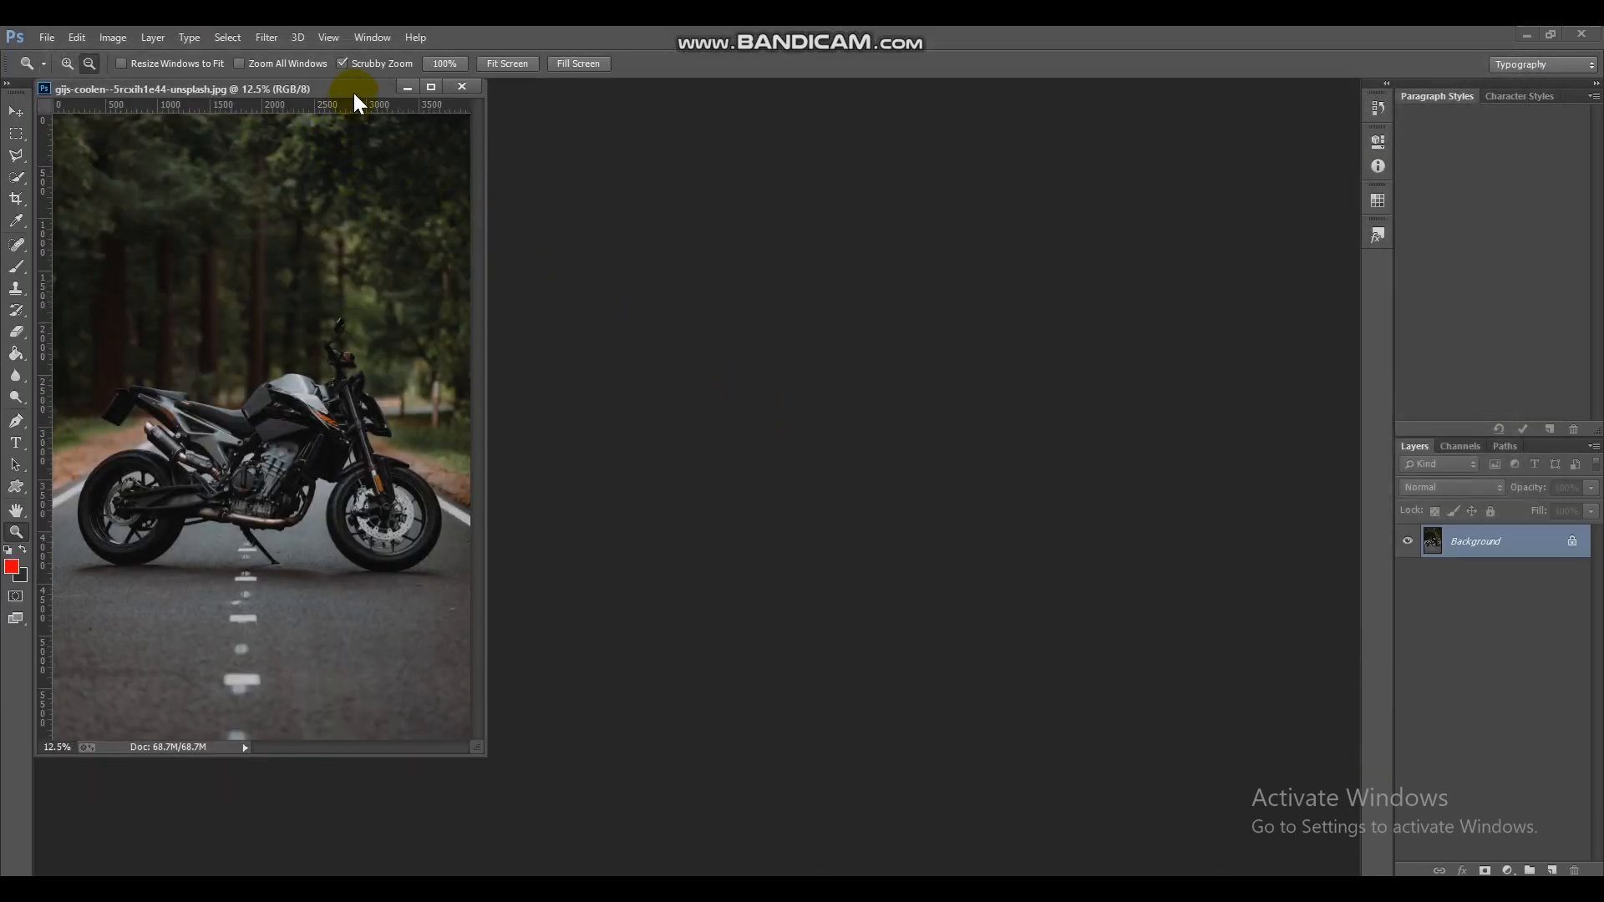
pyautogui.moveTo(353, 93); pyautogui.dragTo(469, 87)
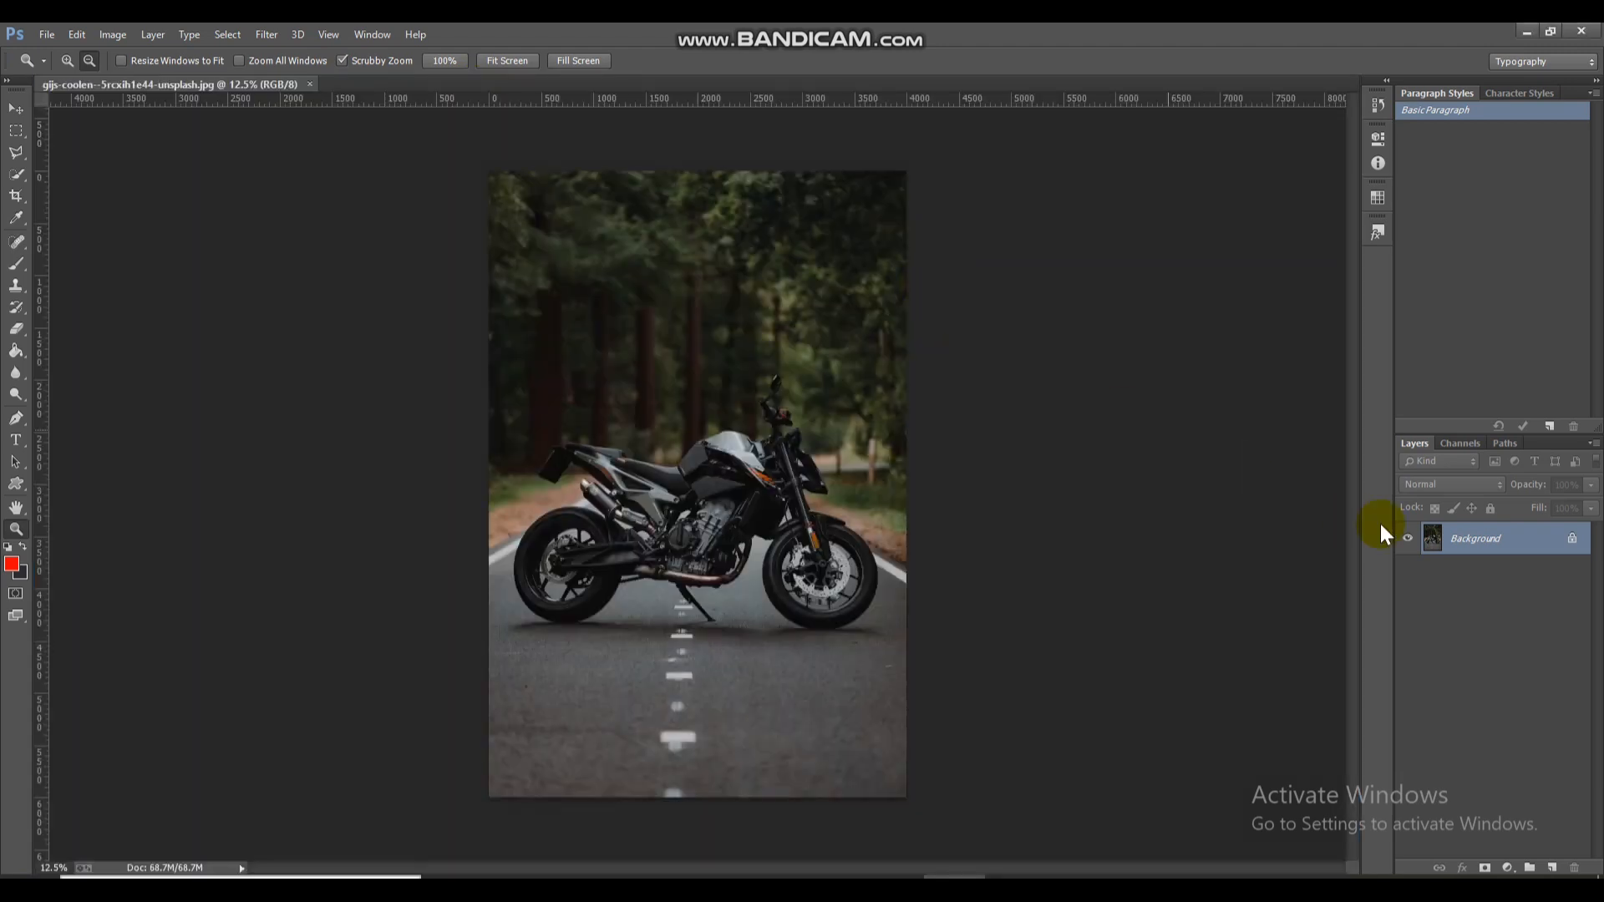
pyautogui.click(1572, 539)
# Crop away the strip of empty road along the lower edge of the motorcycle photo.
pyautogui.moveTo(662, 608); pyautogui.dragTo(727, 573)
pyautogui.click(16, 196)
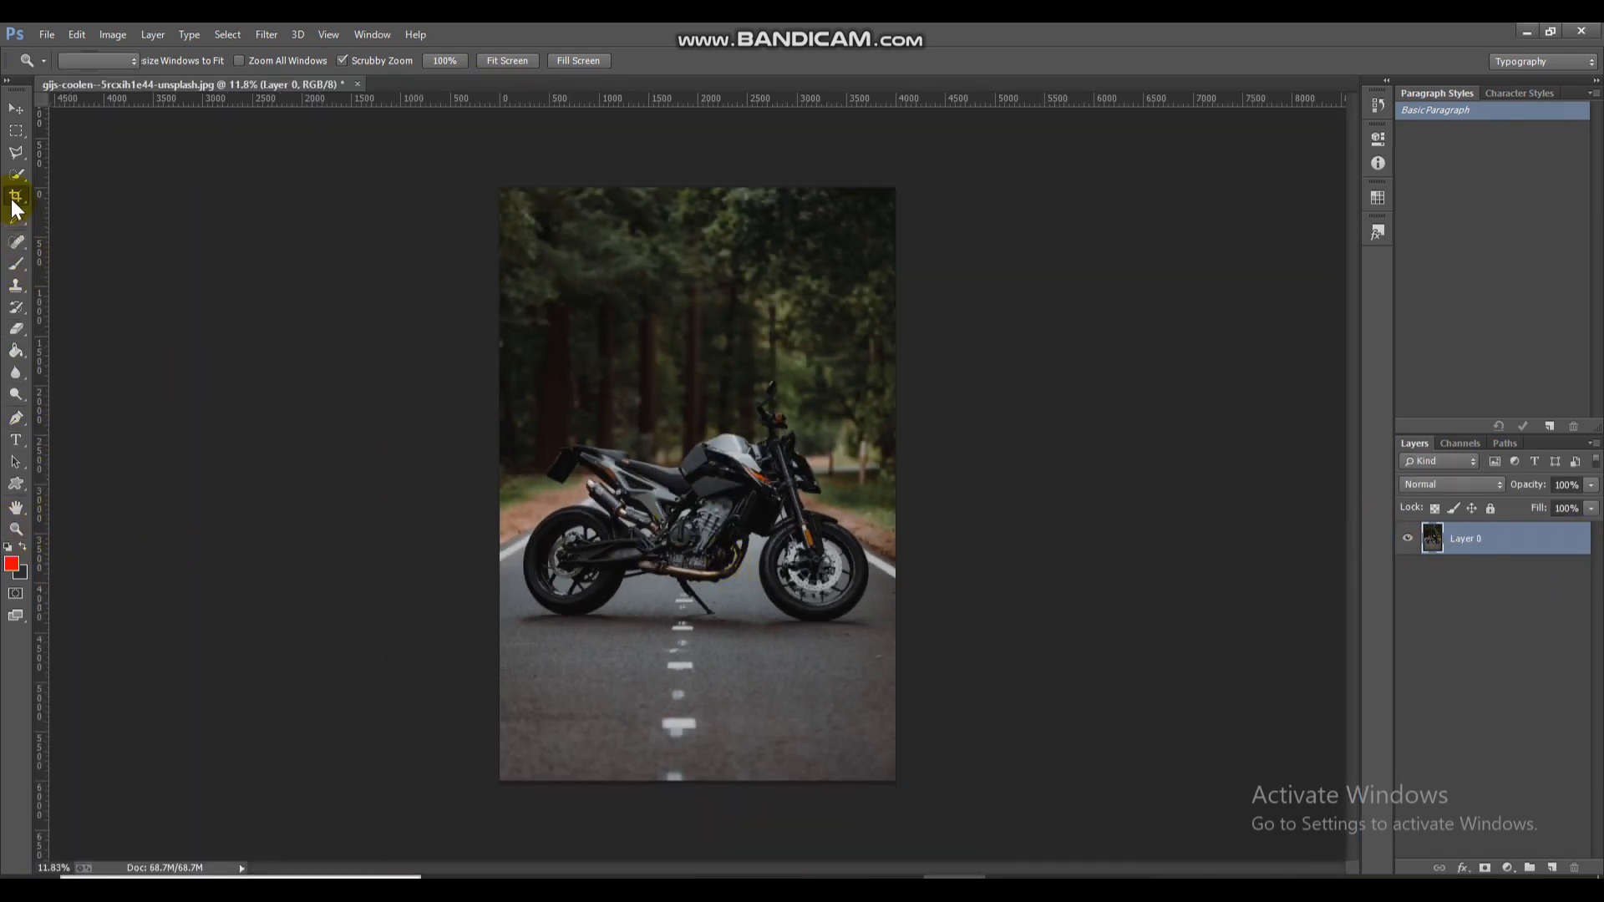
pyautogui.moveTo(706, 789); pyautogui.dragTo(704, 727)
pyautogui.click(811, 62)
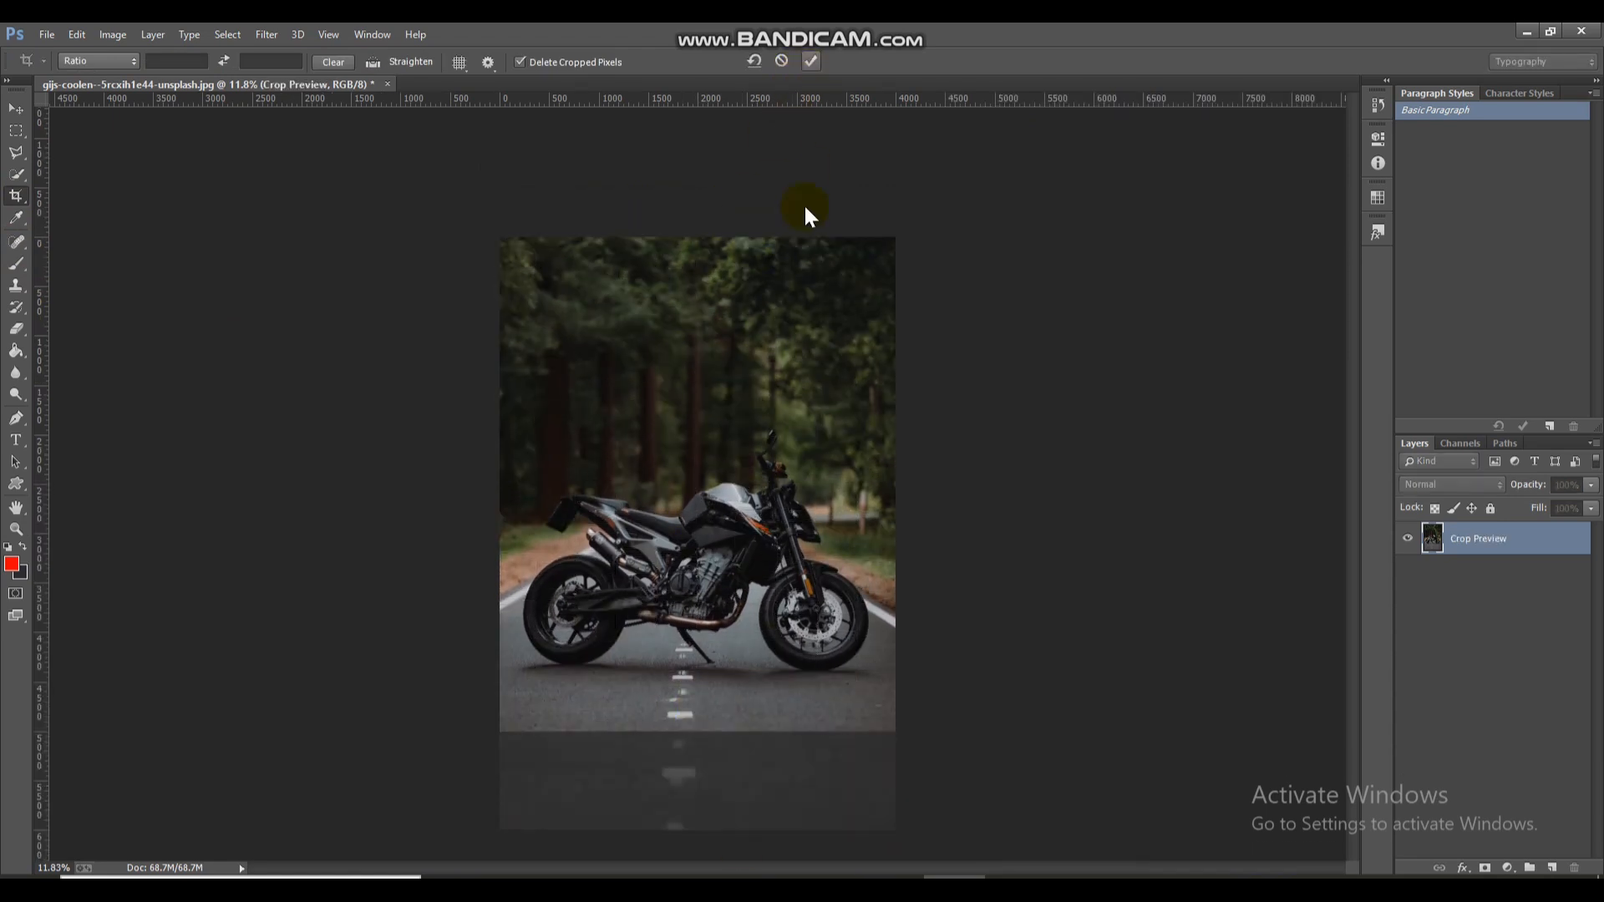
pyautogui.click(18, 531)
pyautogui.click(740, 630)
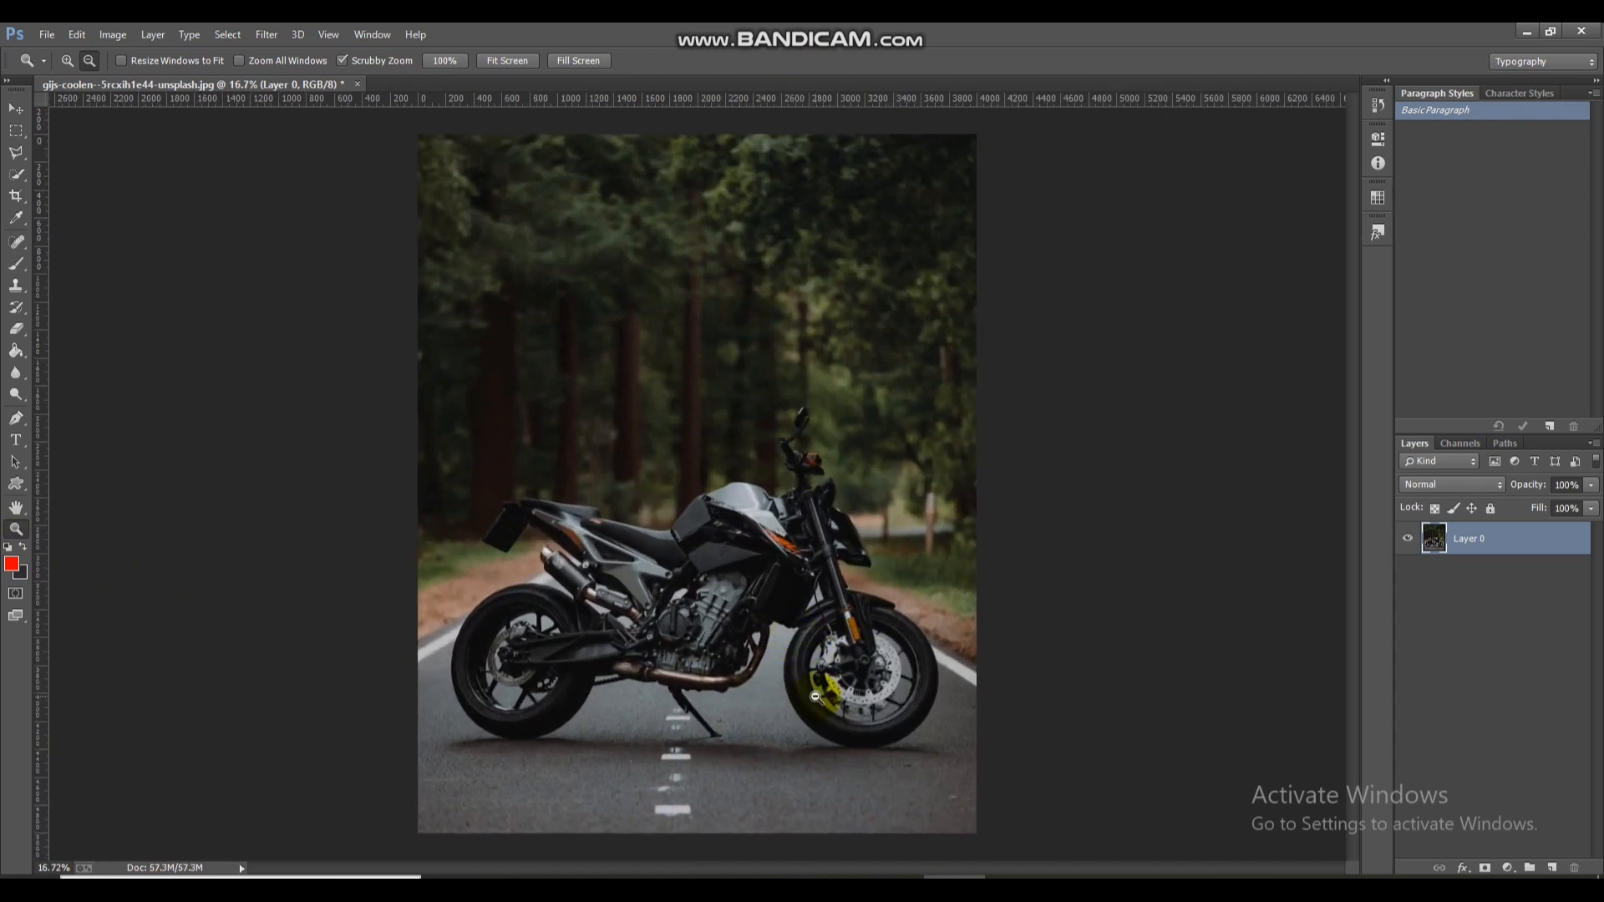
pyautogui.press('XF86MonBrightnessUp')
pyautogui.press('XF86MonBrightnessUp')
pyautogui.press('XF86MonBrightnessUp')
pyautogui.press('XF86MonBrightnessUp')
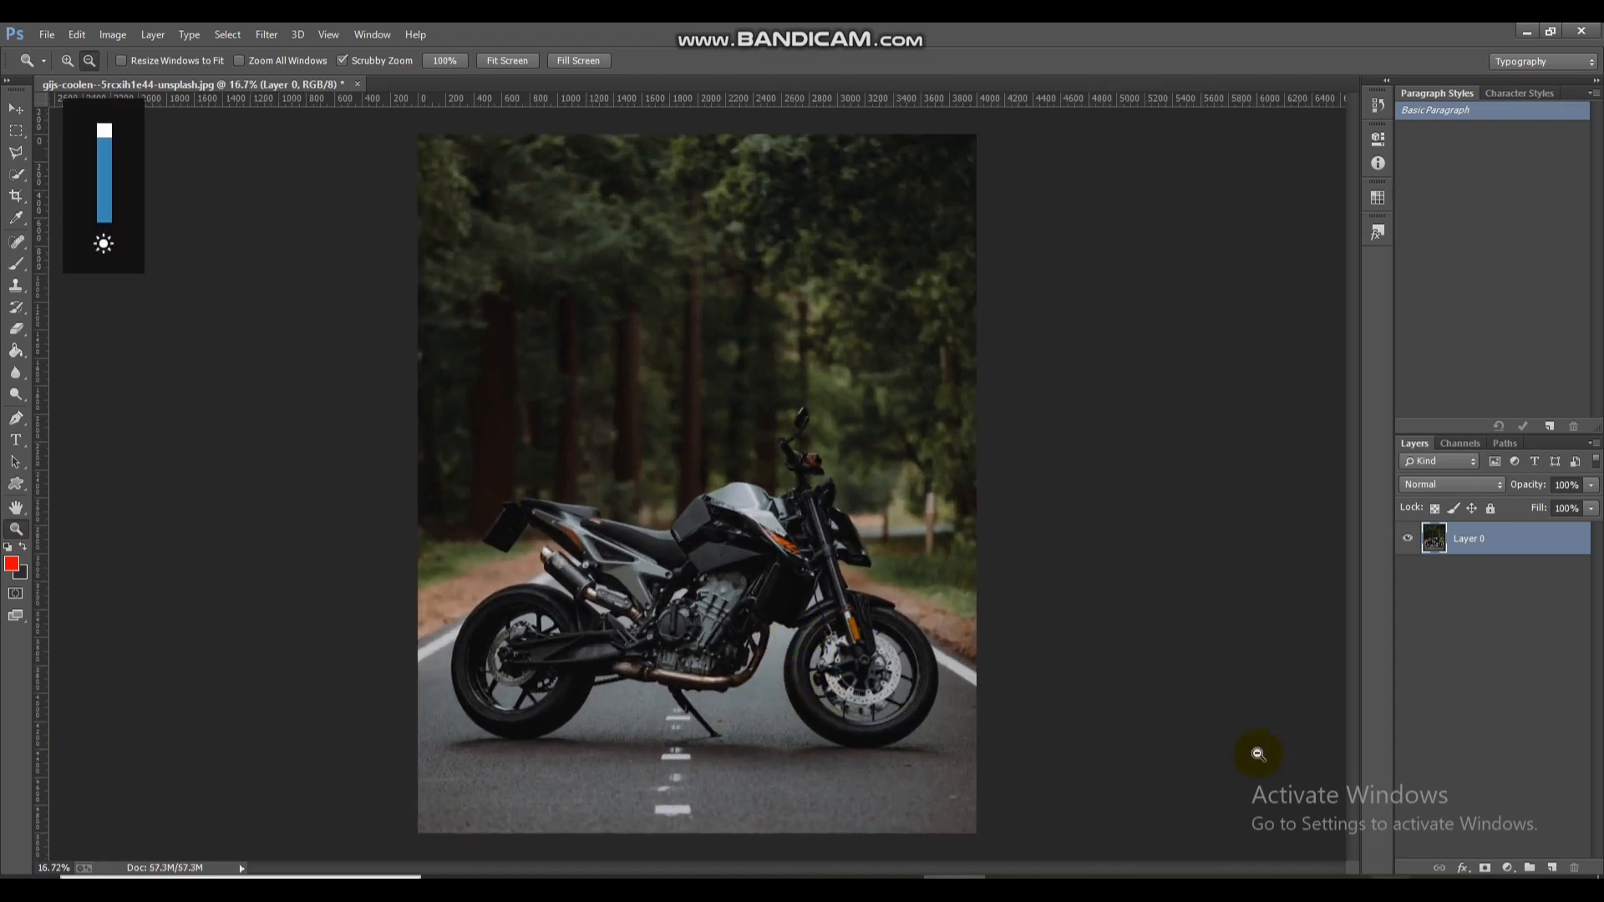
pyautogui.click(222, 37)
pyautogui.moveTo(185, 34)
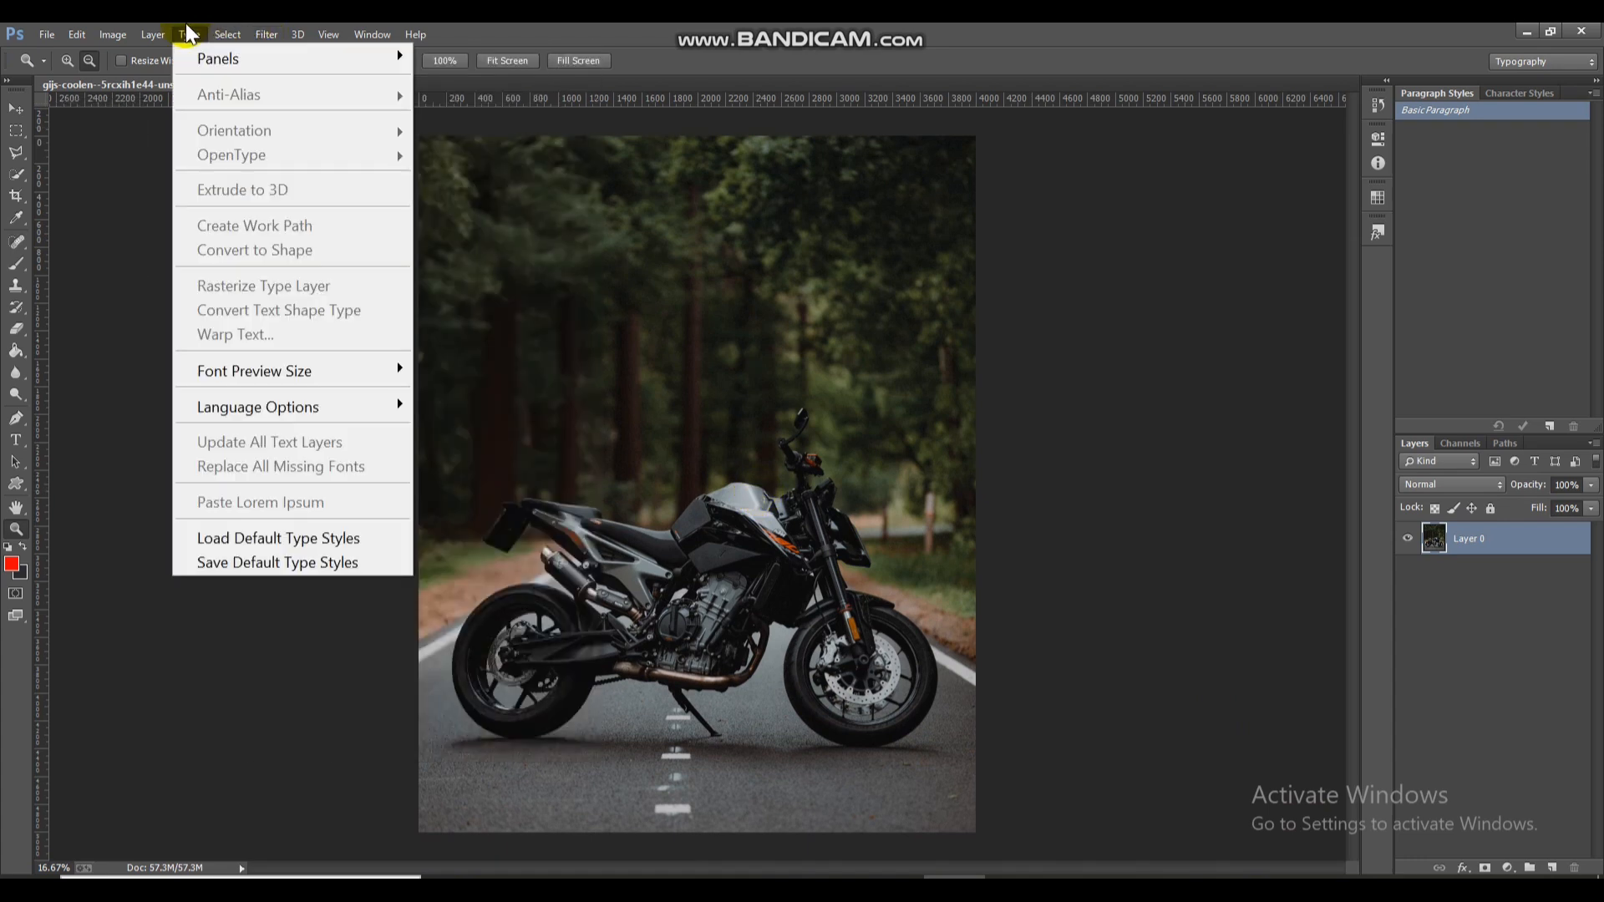
pyautogui.click(352, 668)
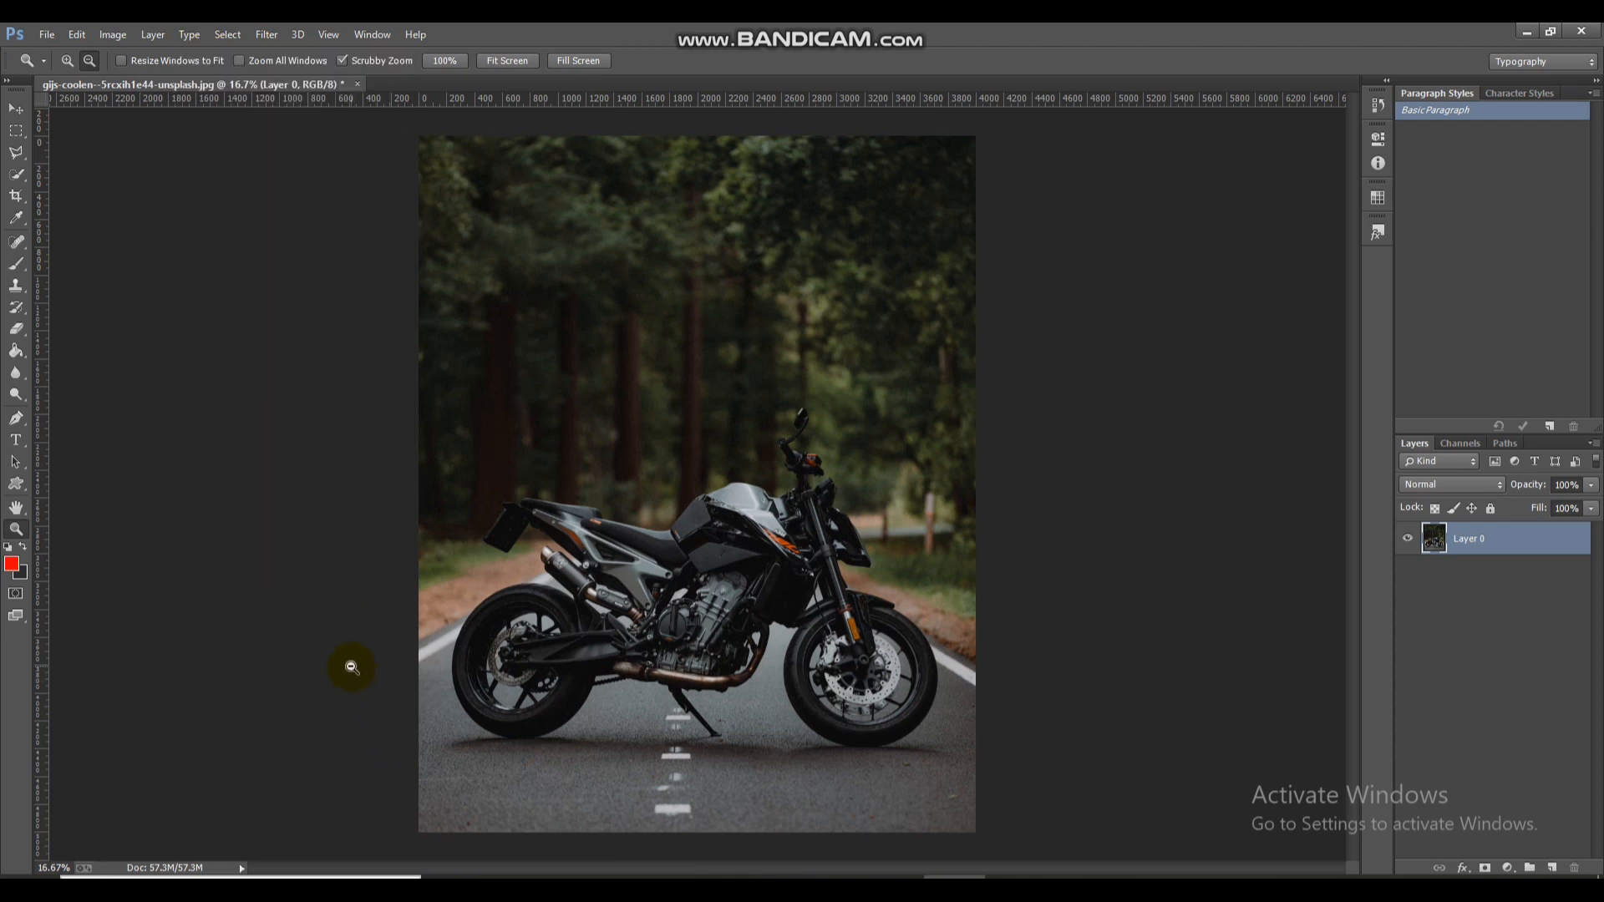
# Add a text layer reading BIKE over the rear of the motorcycle.
pyautogui.click(15, 108)
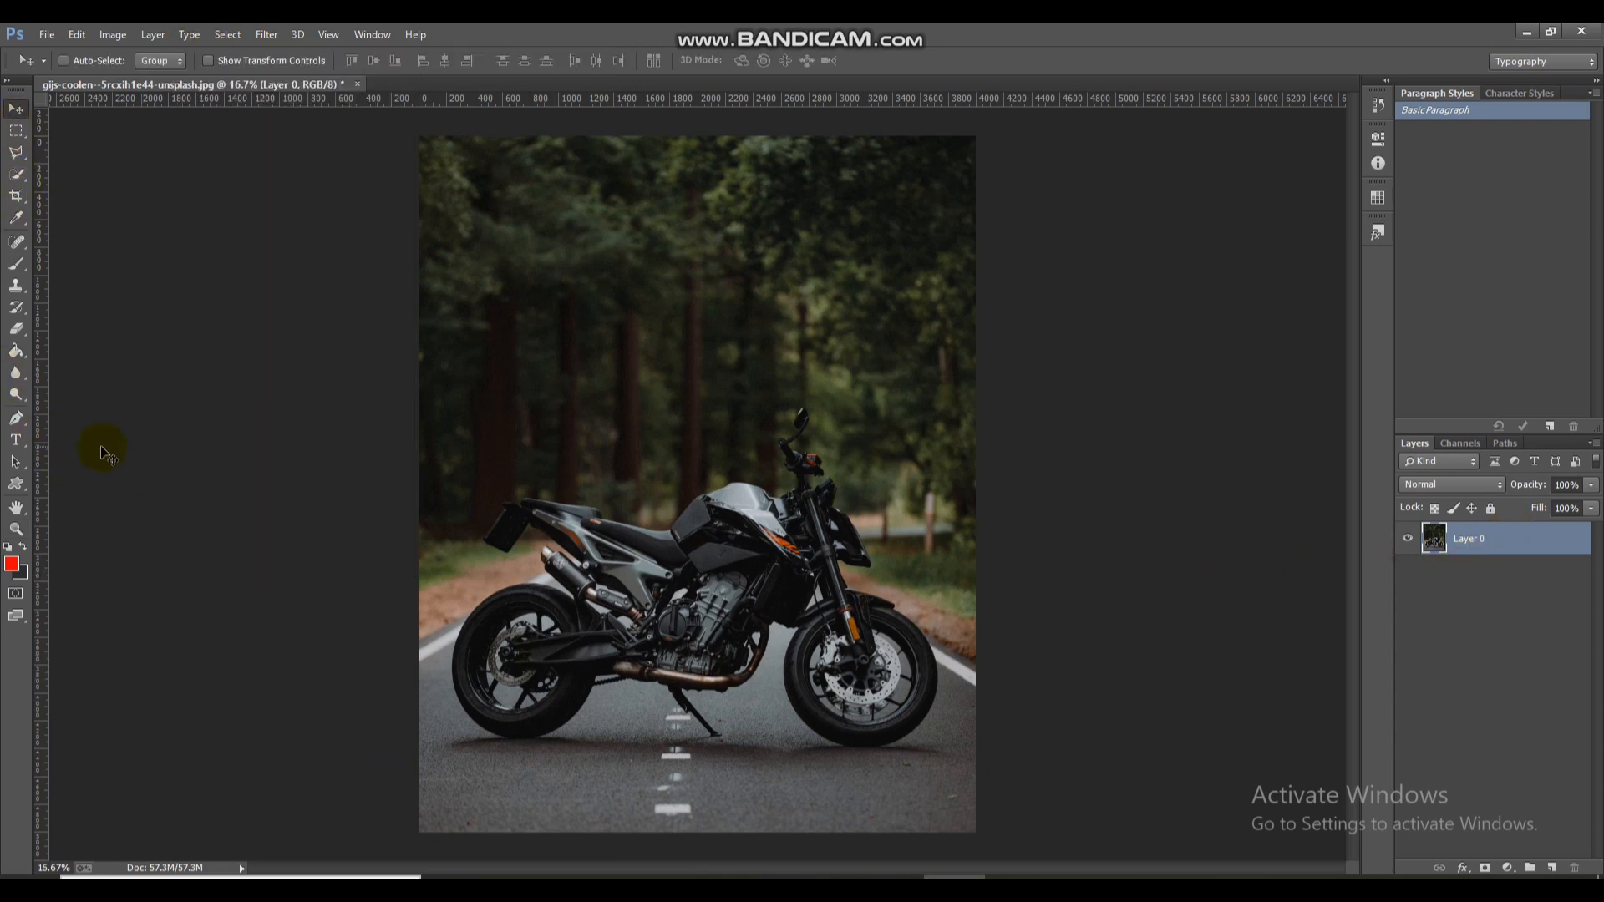
pyautogui.press('t')
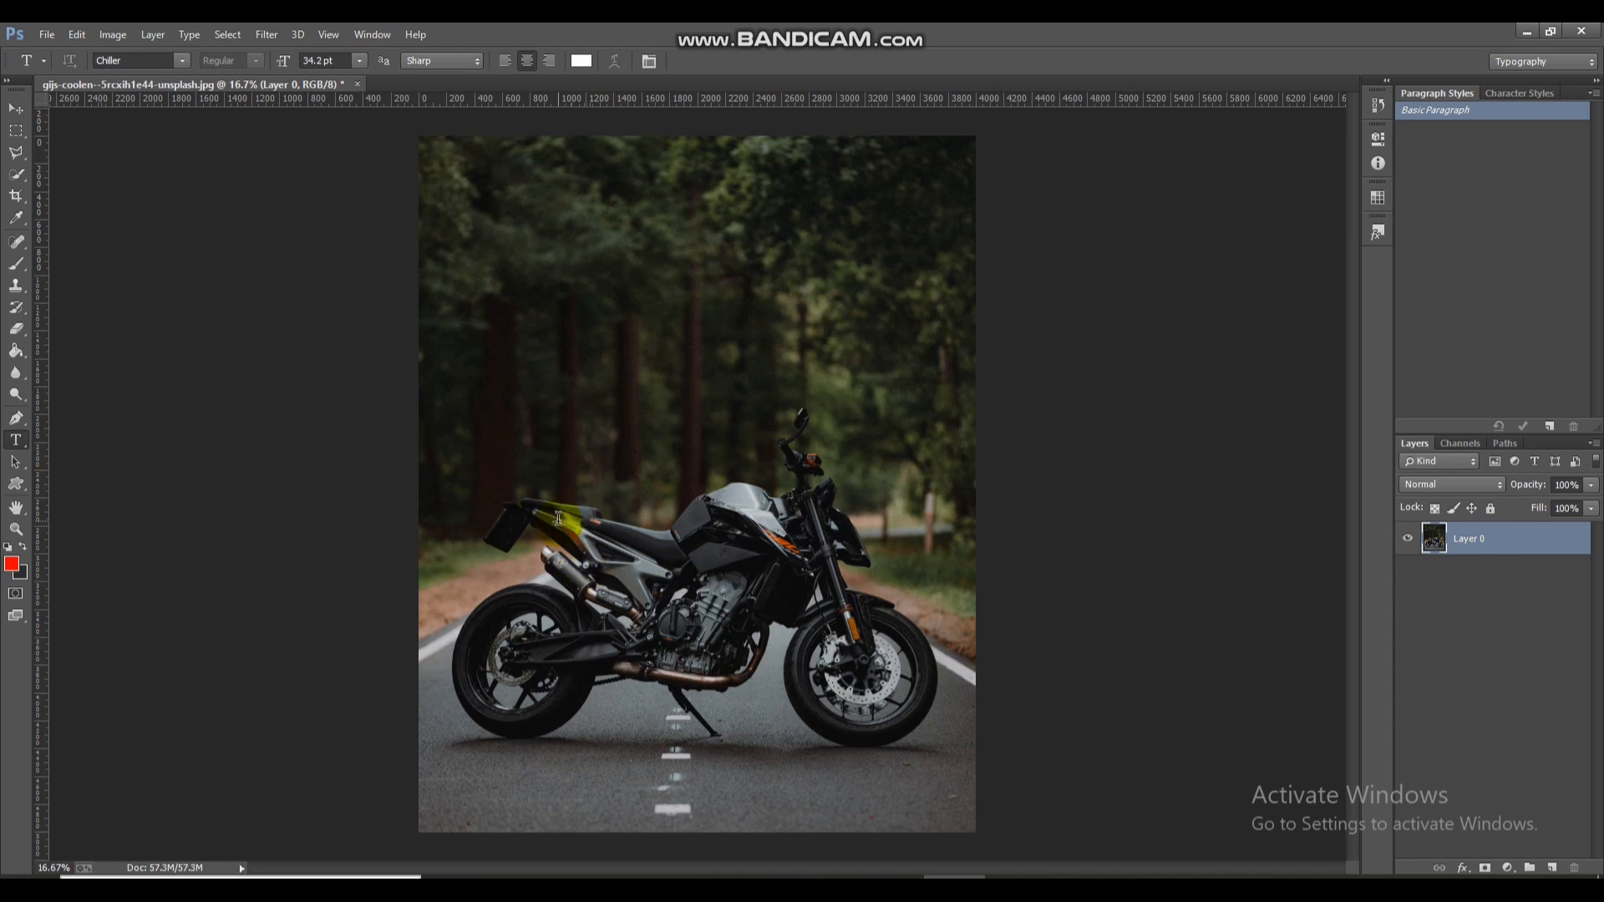
pyautogui.click(559, 518)
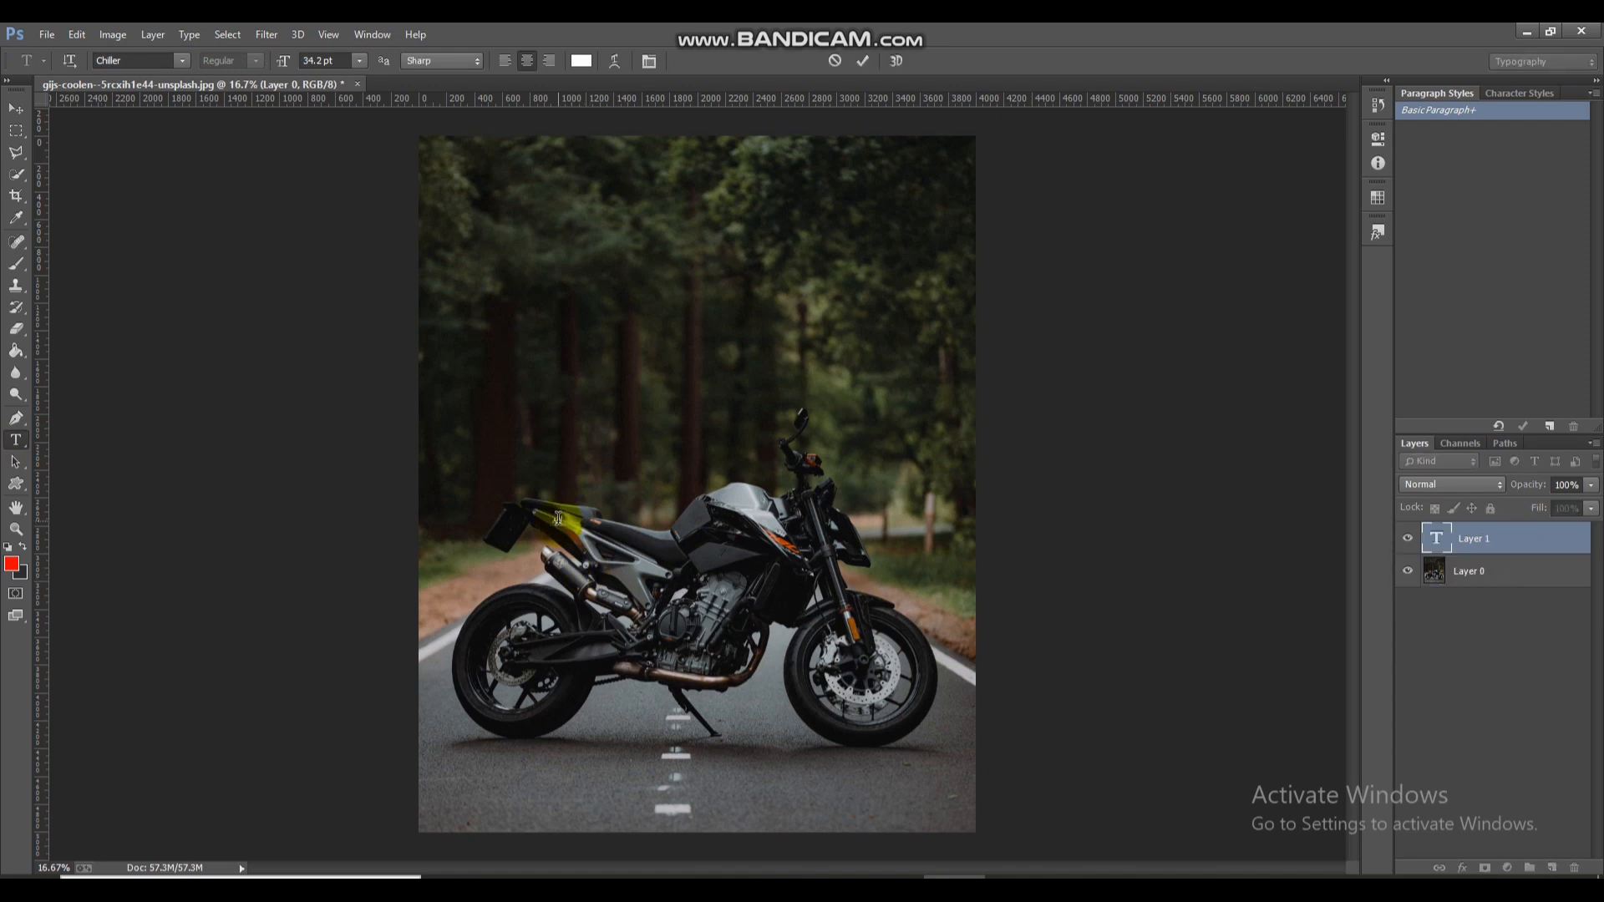
pyautogui.click(17, 116)
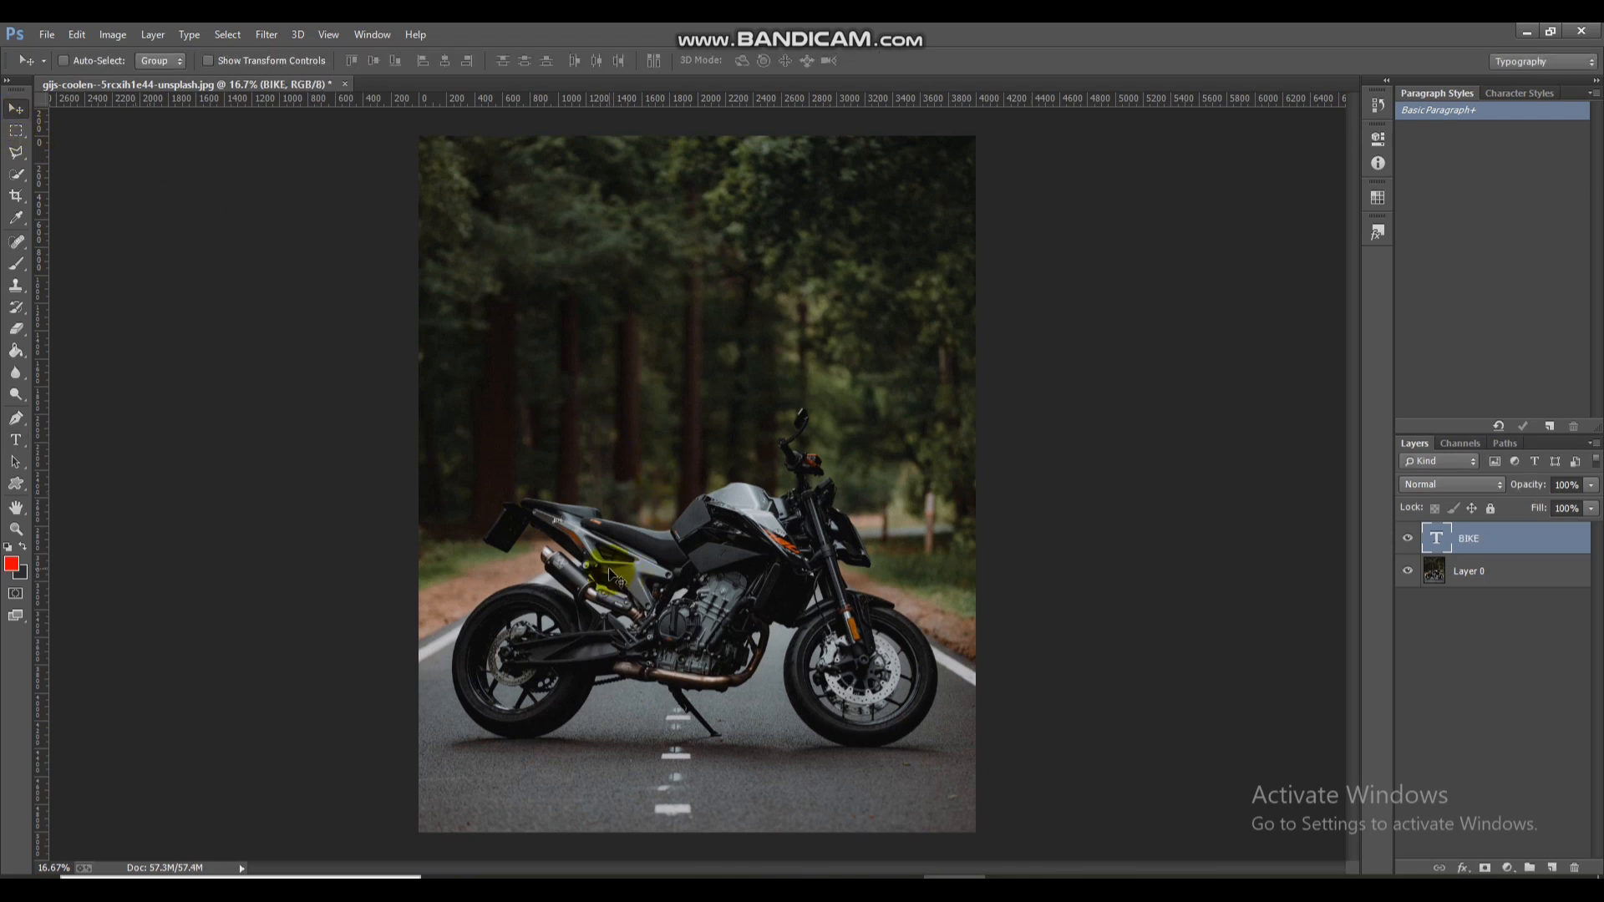
# Enlarge the BIKE text to about 1837 pt and position it across the motorcycle.
pyautogui.hotkey('ctrl', 't')
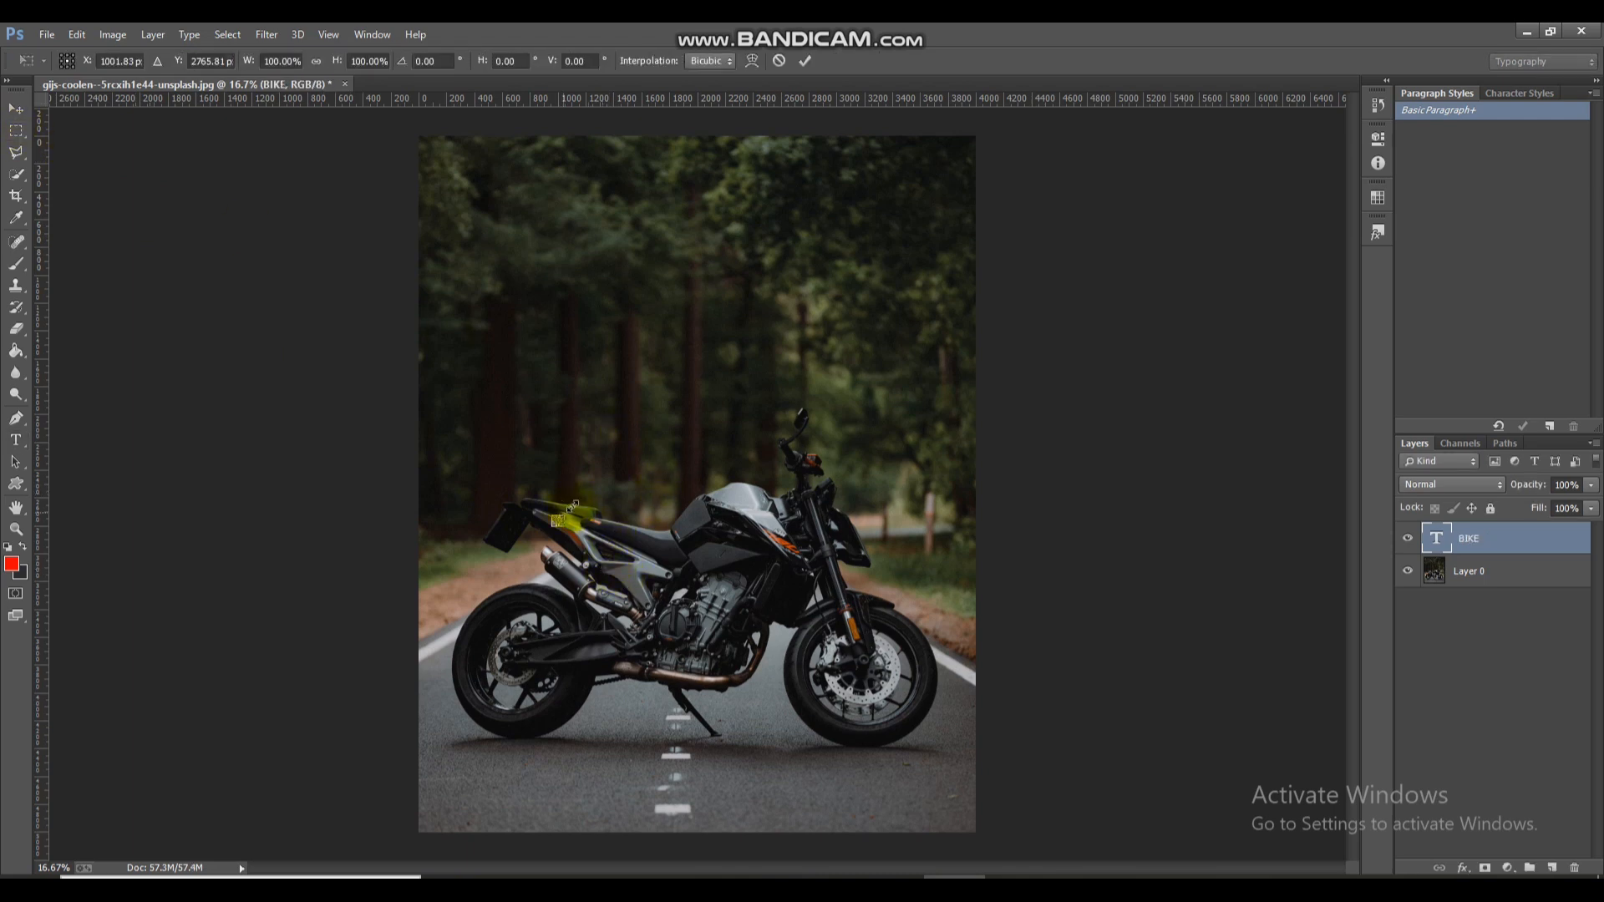
pyautogui.moveTo(575, 505); pyautogui.dragTo(740, 391)
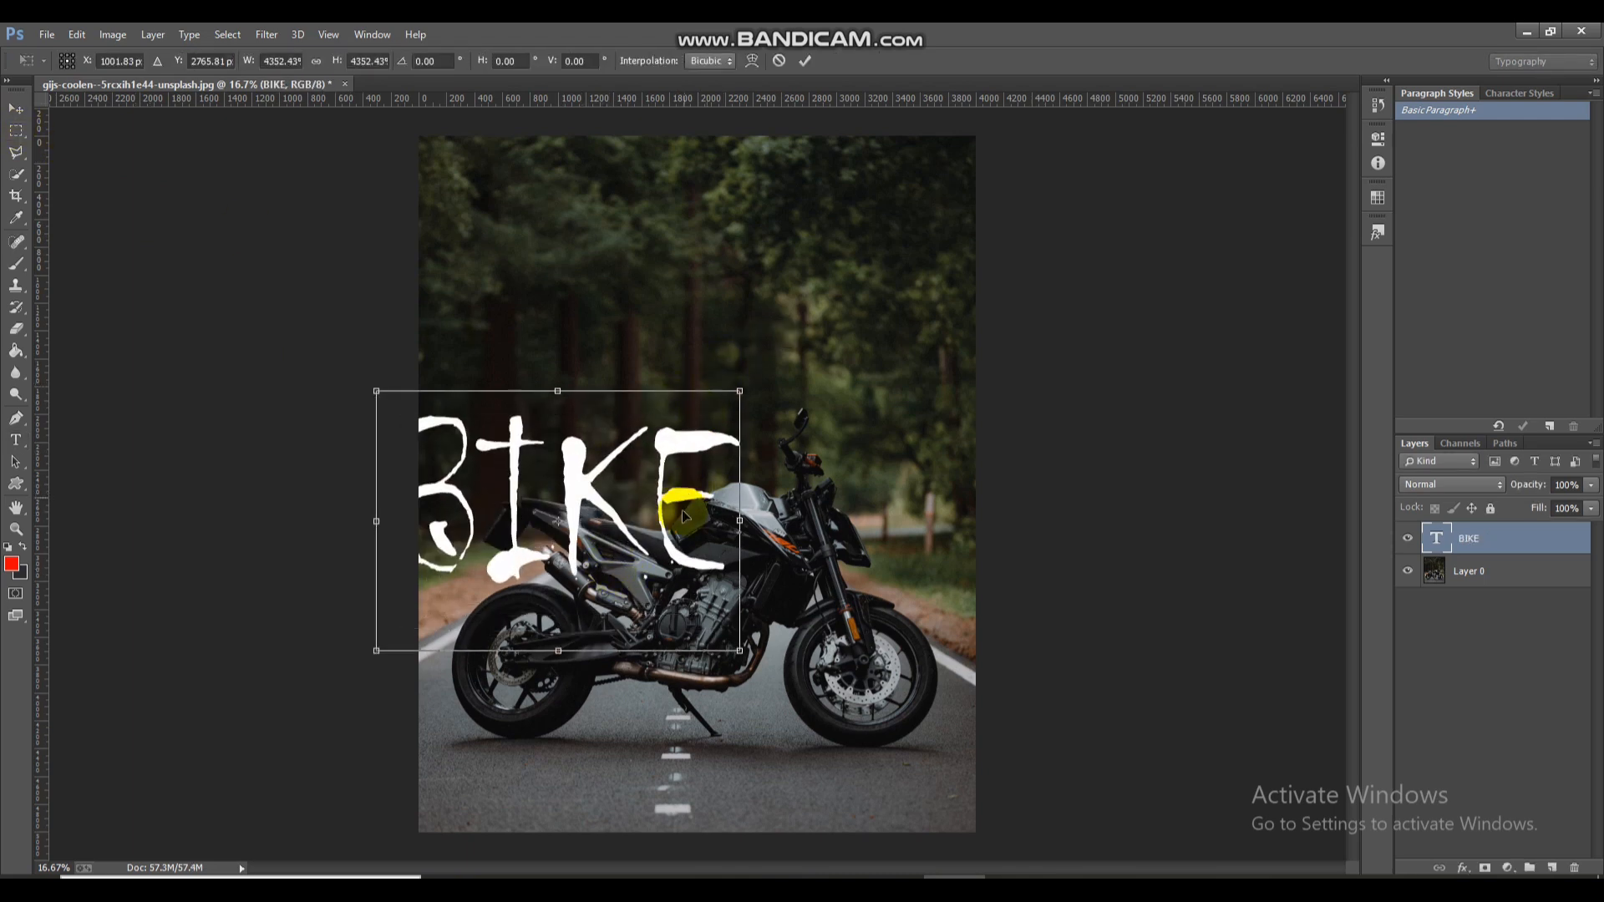
pyautogui.moveTo(683, 516); pyautogui.dragTo(809, 537)
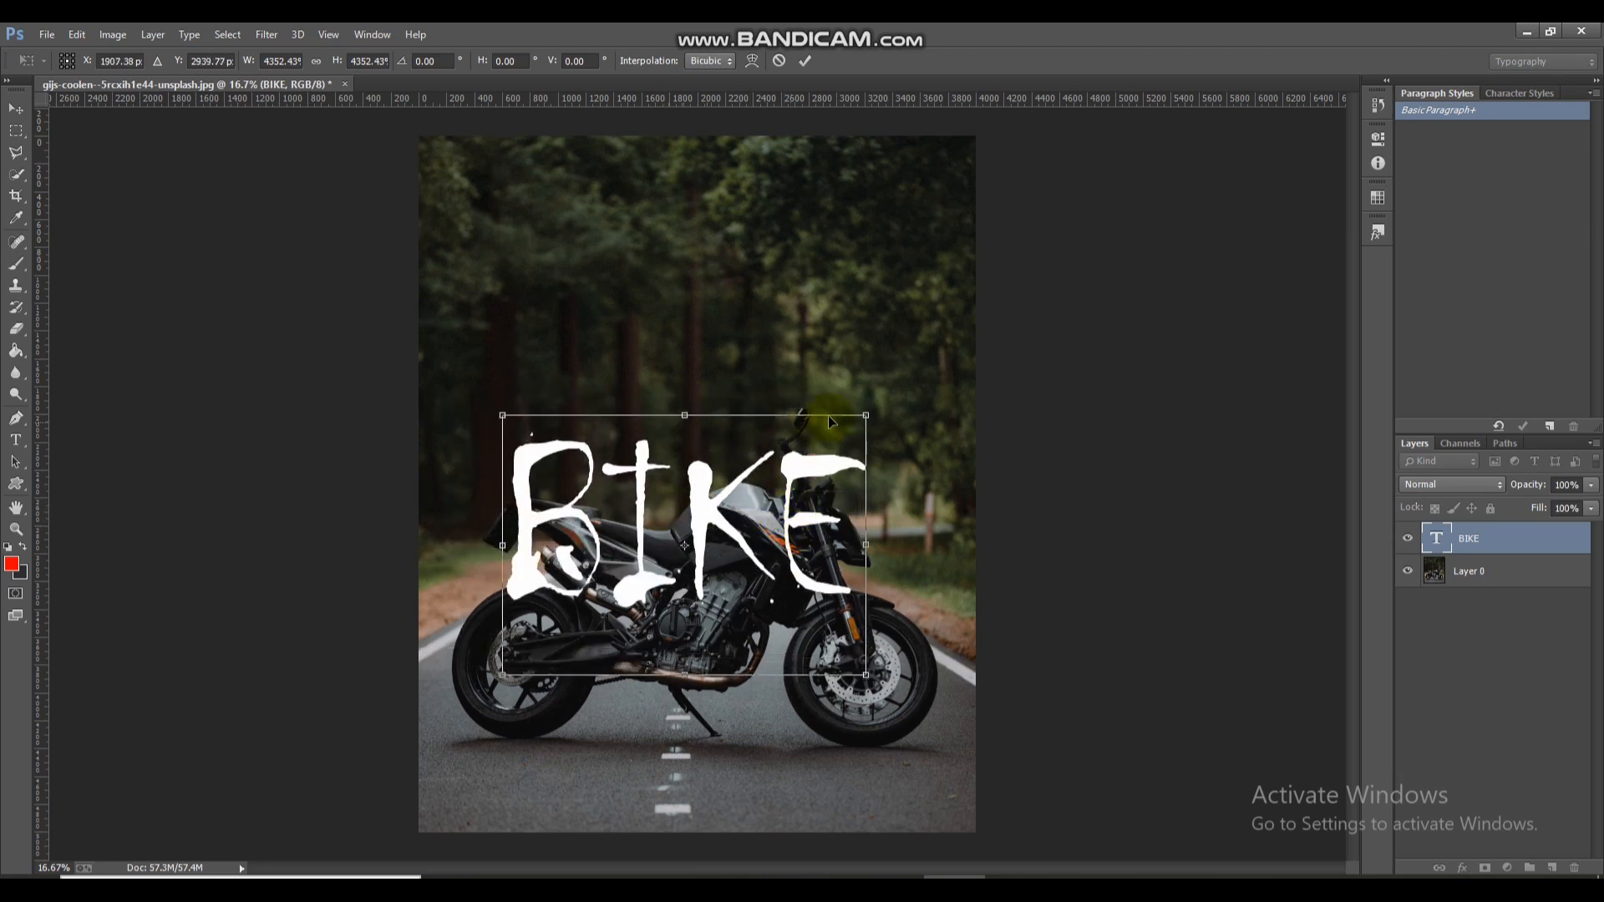
pyautogui.moveTo(864, 413); pyautogui.dragTo(893, 362)
pyautogui.click(806, 62)
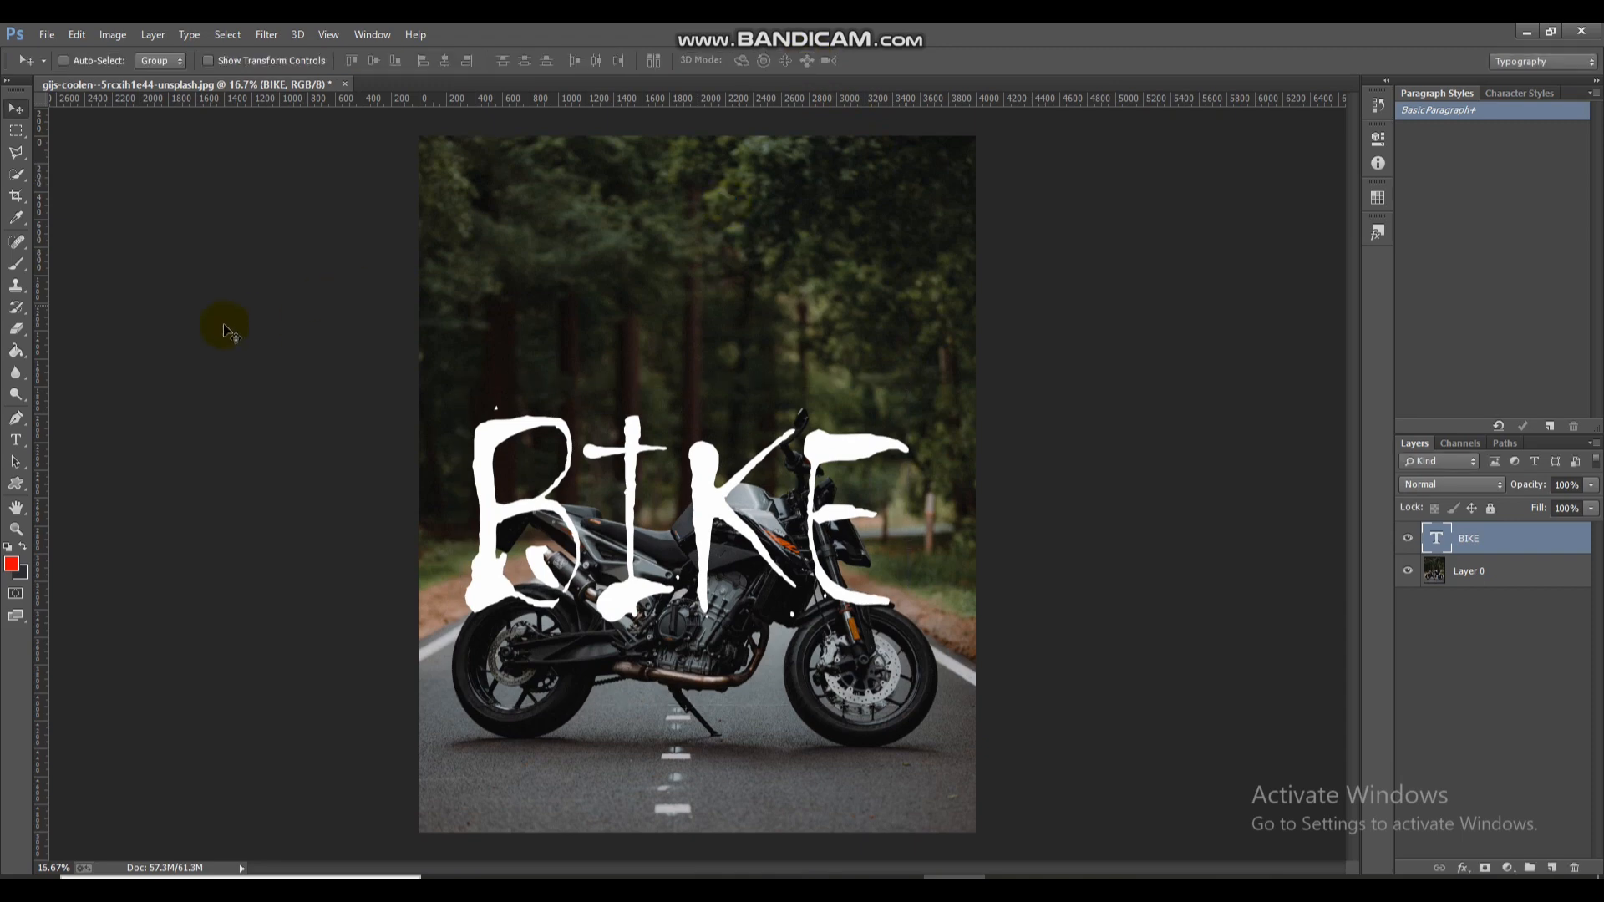
# Change the BIKE text's font to Arial with the Black style.
pyautogui.click(182, 61)
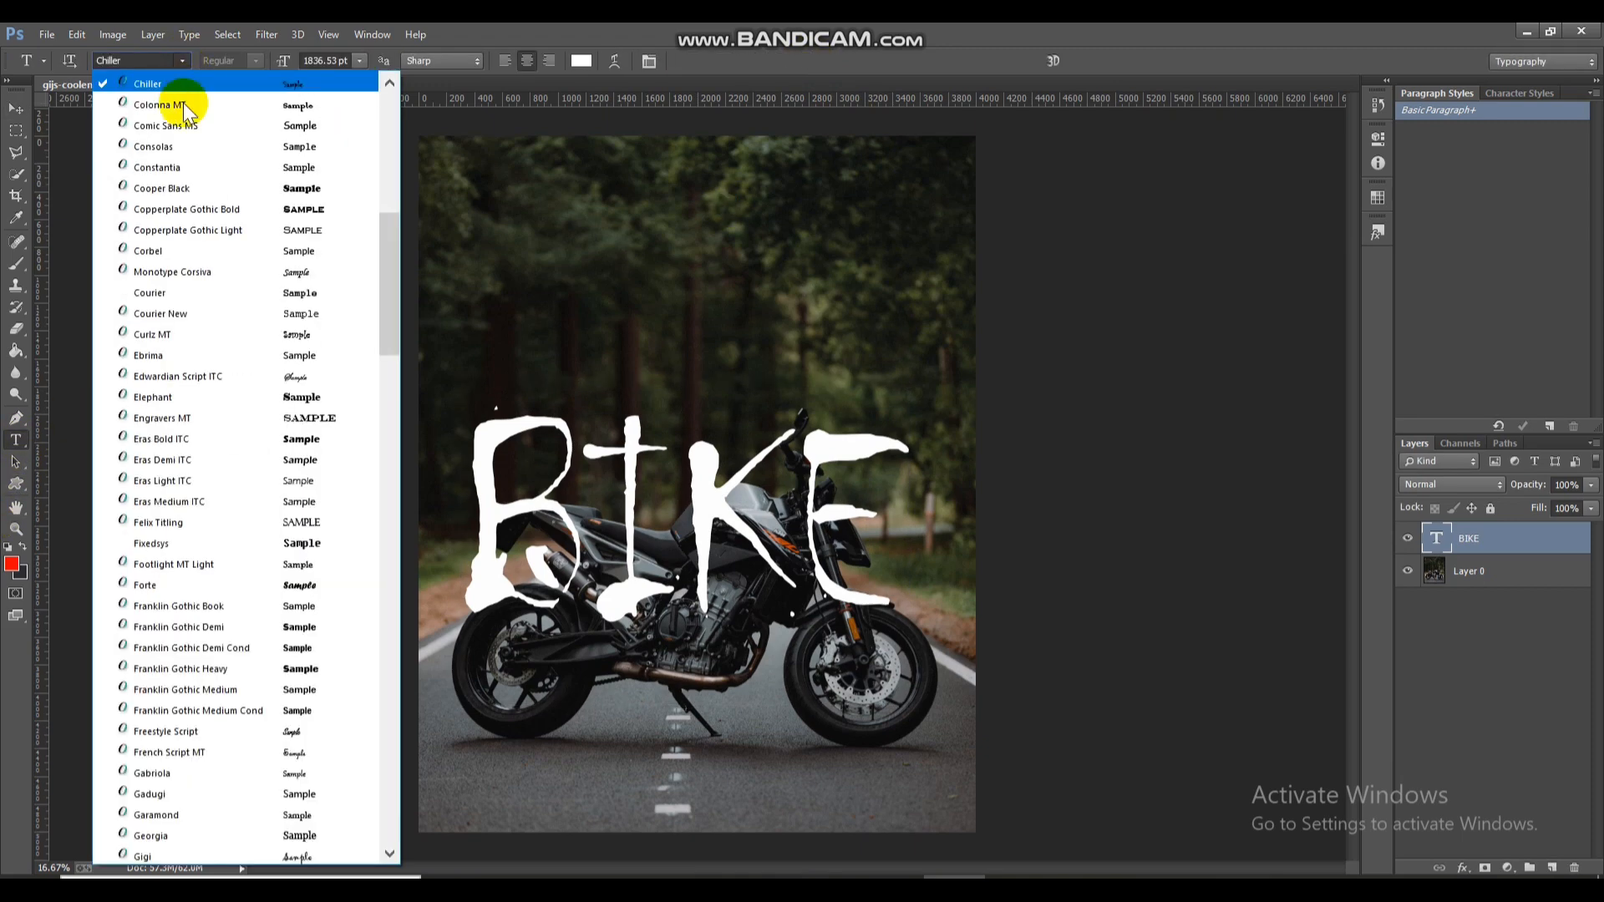
pyautogui.scroll(9, 229, 197)
pyautogui.click(167, 146)
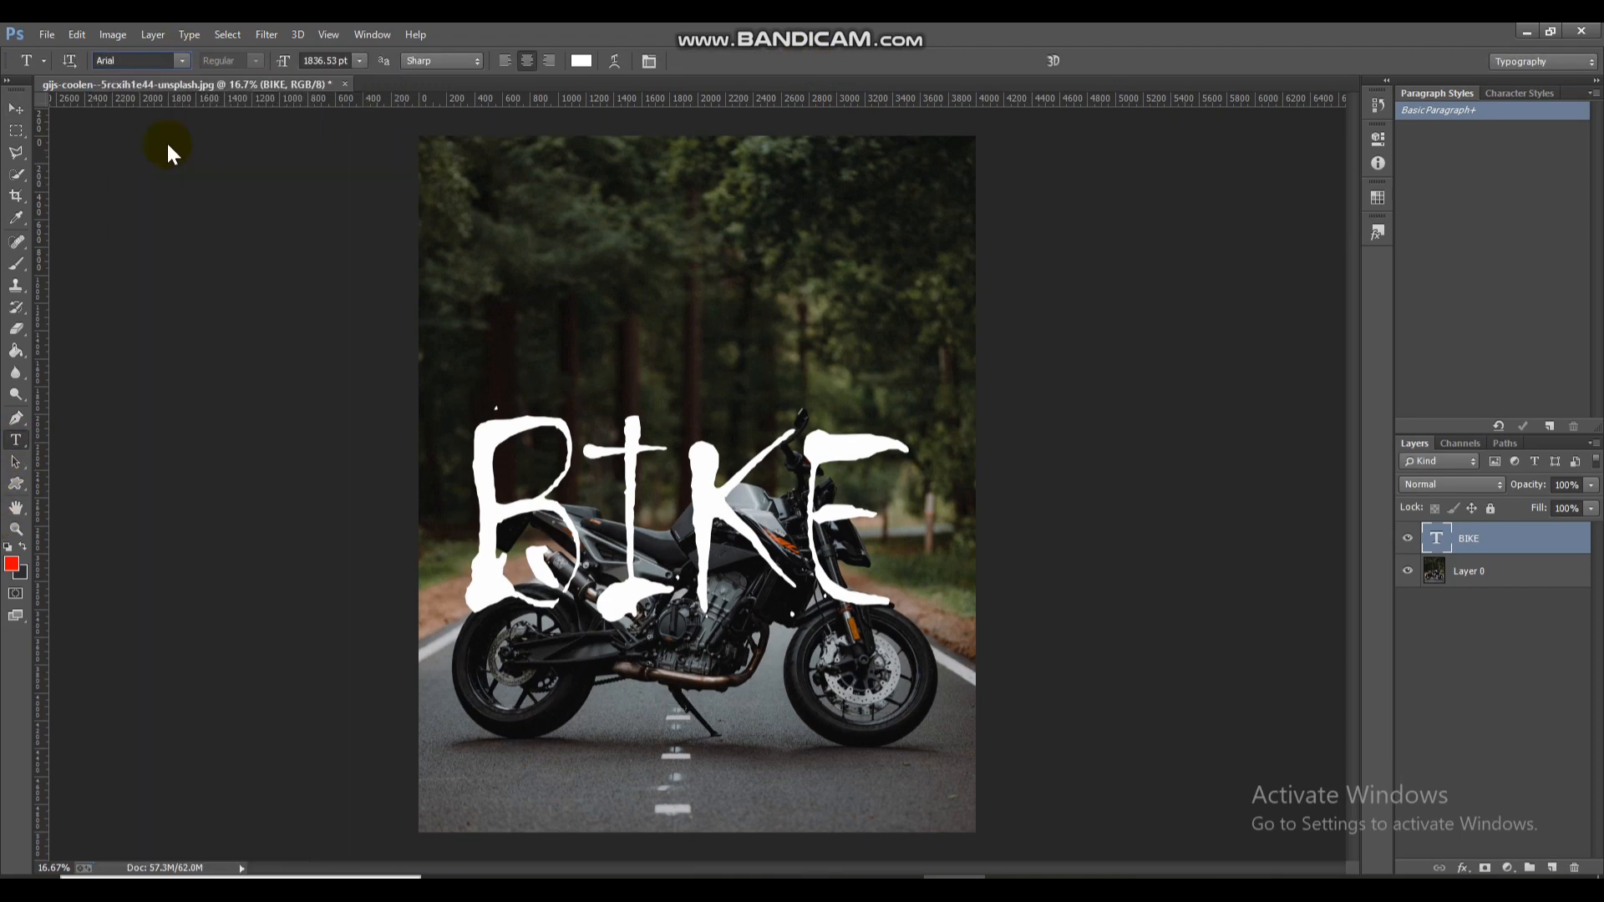
pyautogui.click(256, 60)
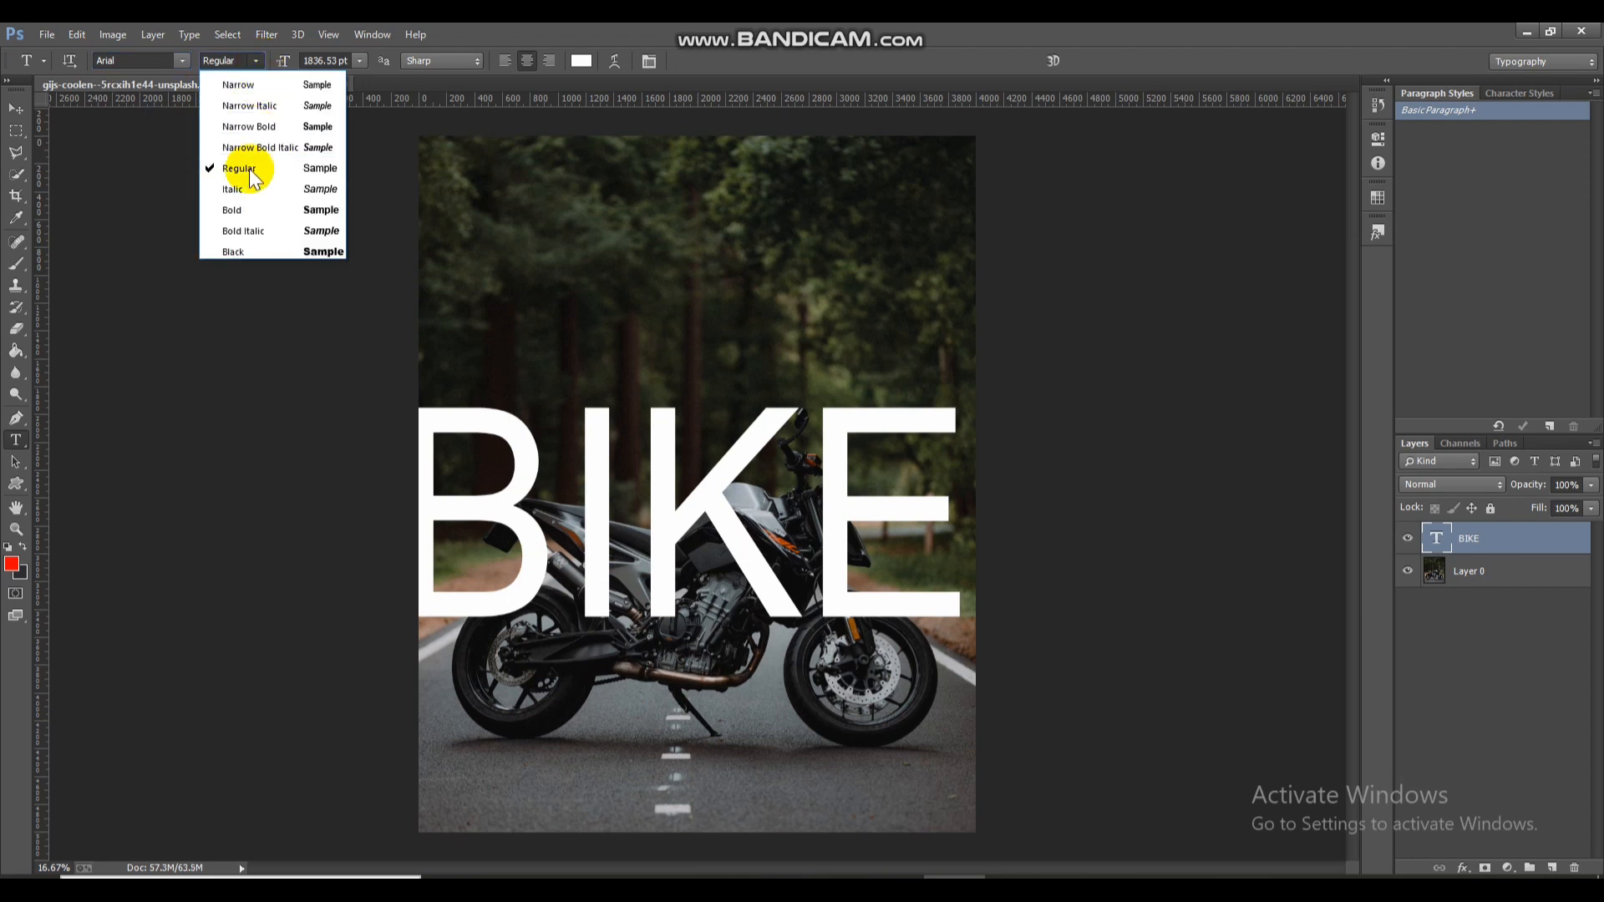
pyautogui.click(253, 247)
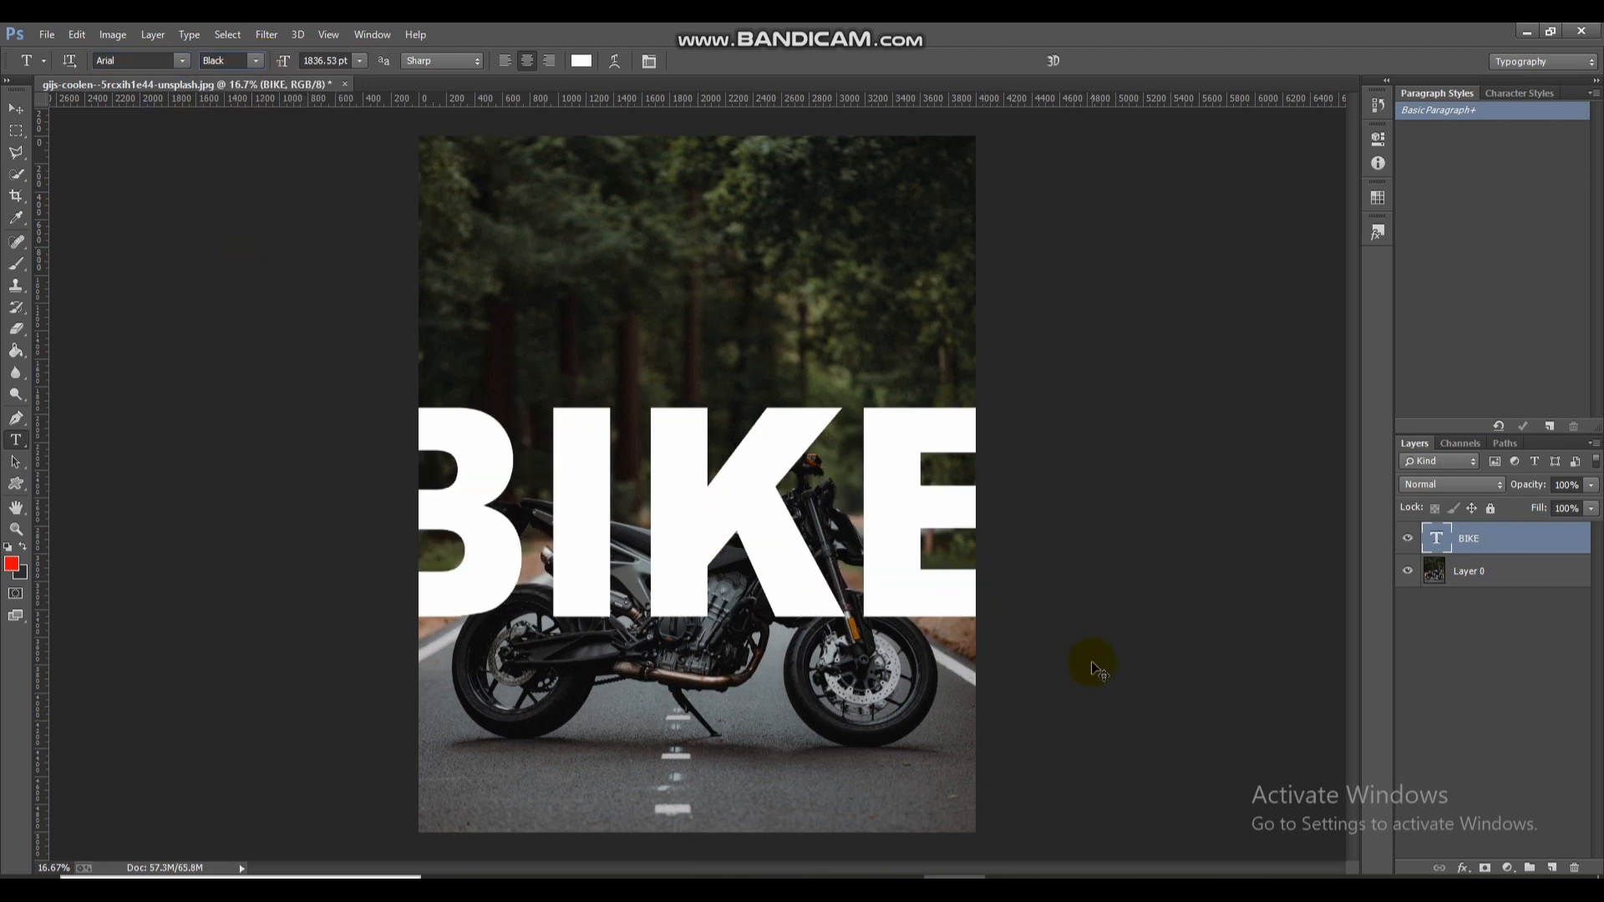
# Transform the BIKE text to about 62% width and 181% height, positioned over the motorcycle.
pyautogui.hotkey('ctrl', 't')
pyautogui.moveTo(1030, 368); pyautogui.dragTo(898, 448)
pyautogui.moveTo(683, 430); pyautogui.dragTo(683, 287)
pyautogui.moveTo(686, 497); pyautogui.dragTo(680, 674)
pyautogui.moveTo(686, 478); pyautogui.dragTo(692, 203)
pyautogui.moveTo(698, 537); pyautogui.dragTo(708, 573)
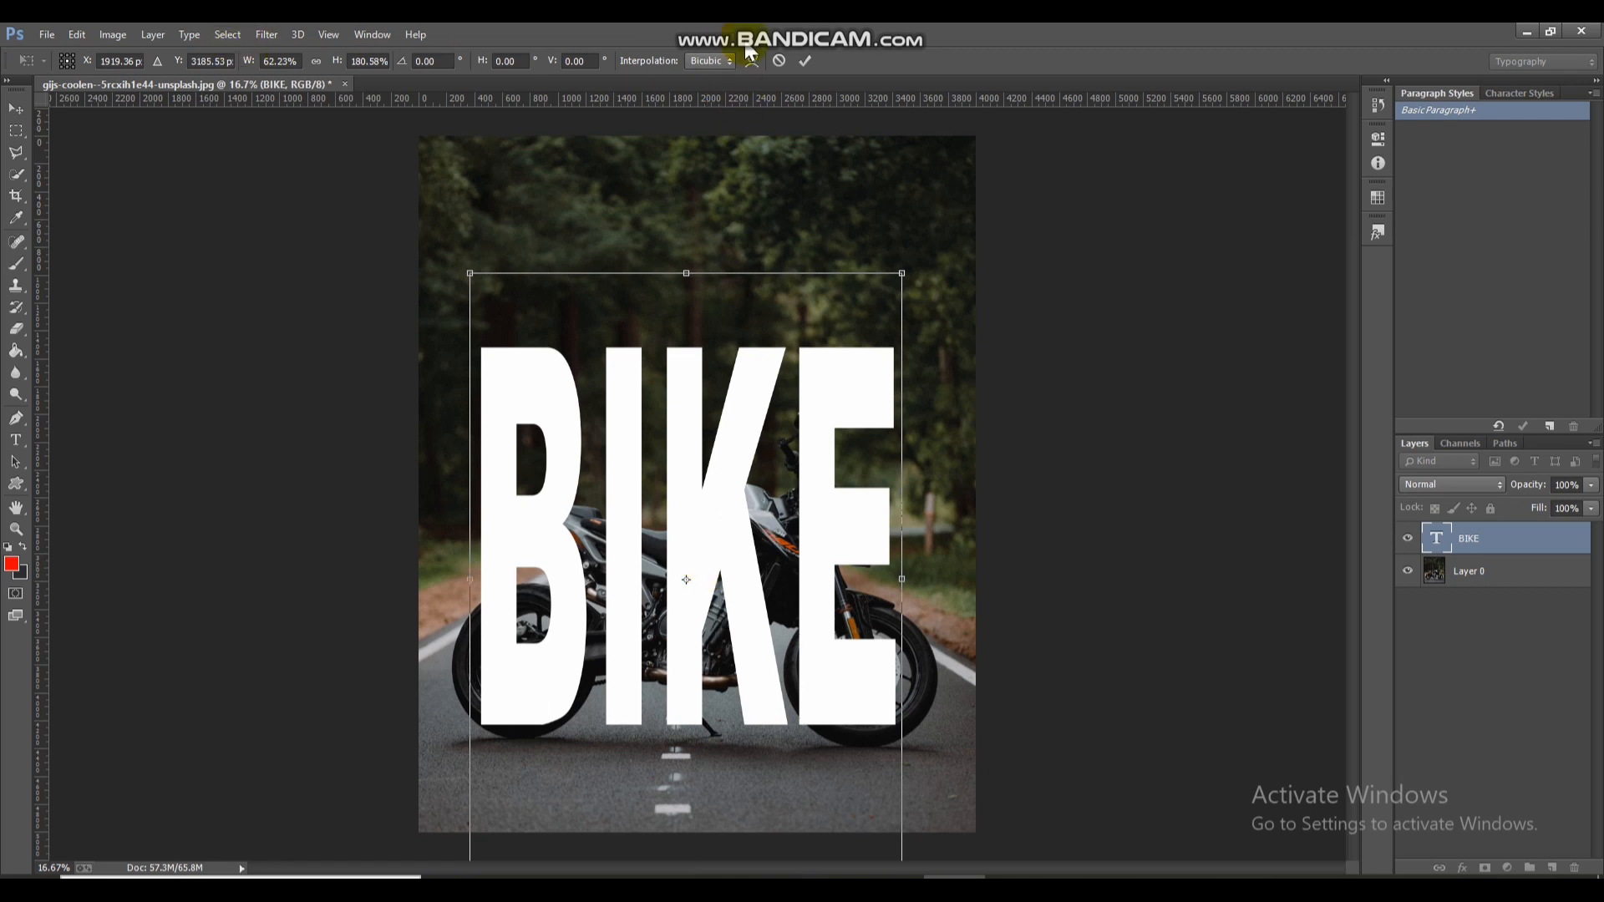
pyautogui.click(804, 60)
# Try the Bold Italic style on the BIKE text, settling on Bold.
pyautogui.click(255, 60)
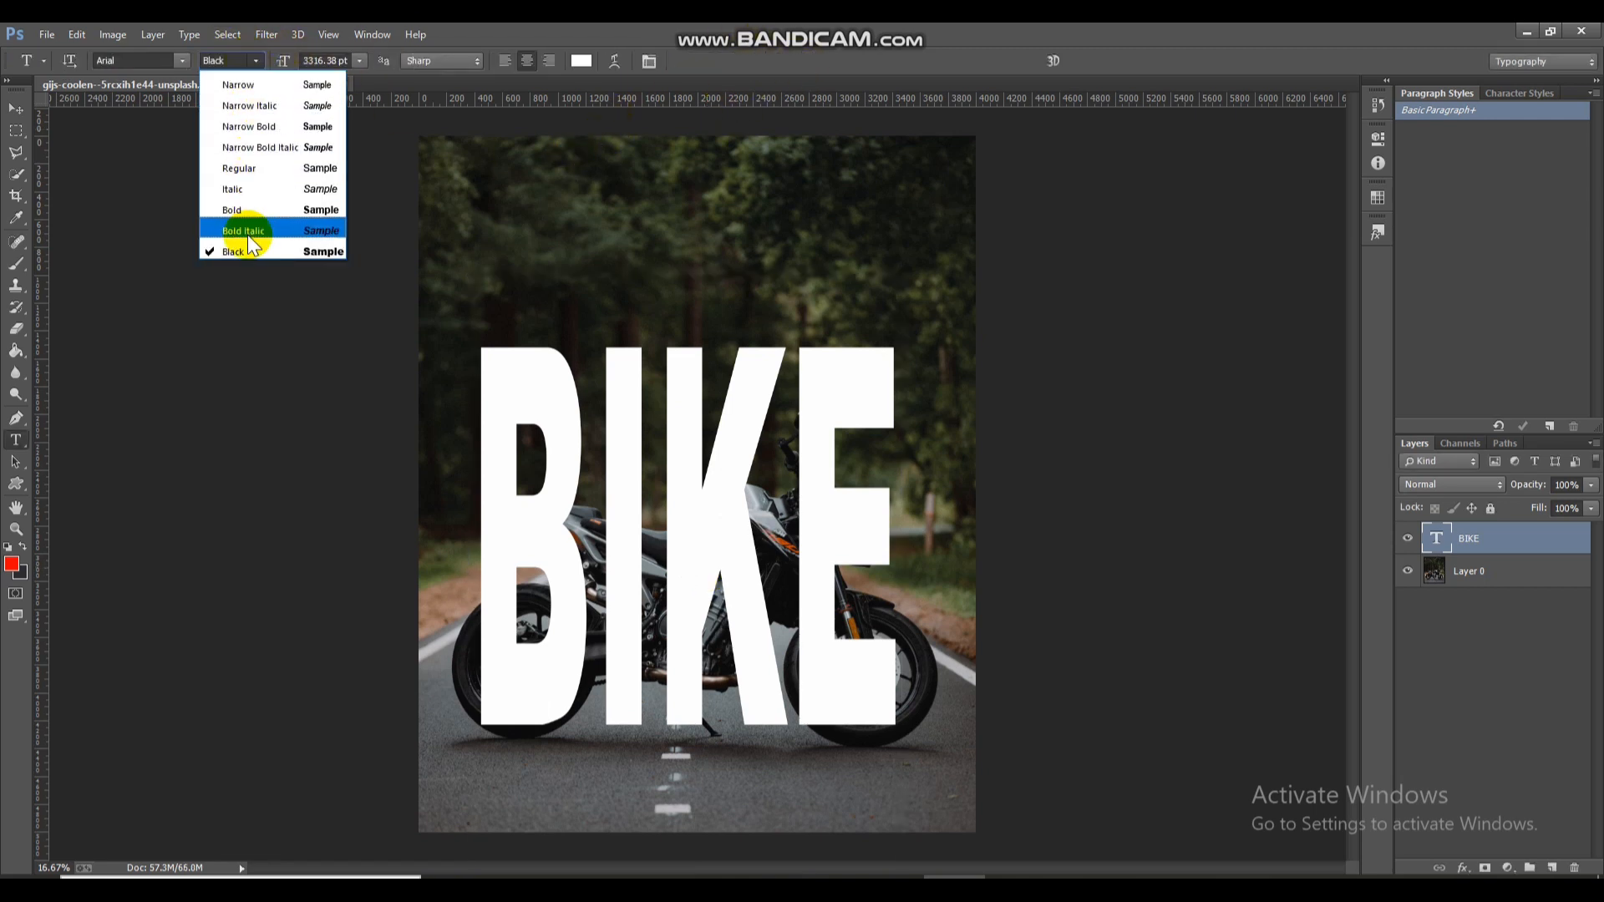
pyautogui.click(248, 226)
pyautogui.click(262, 61)
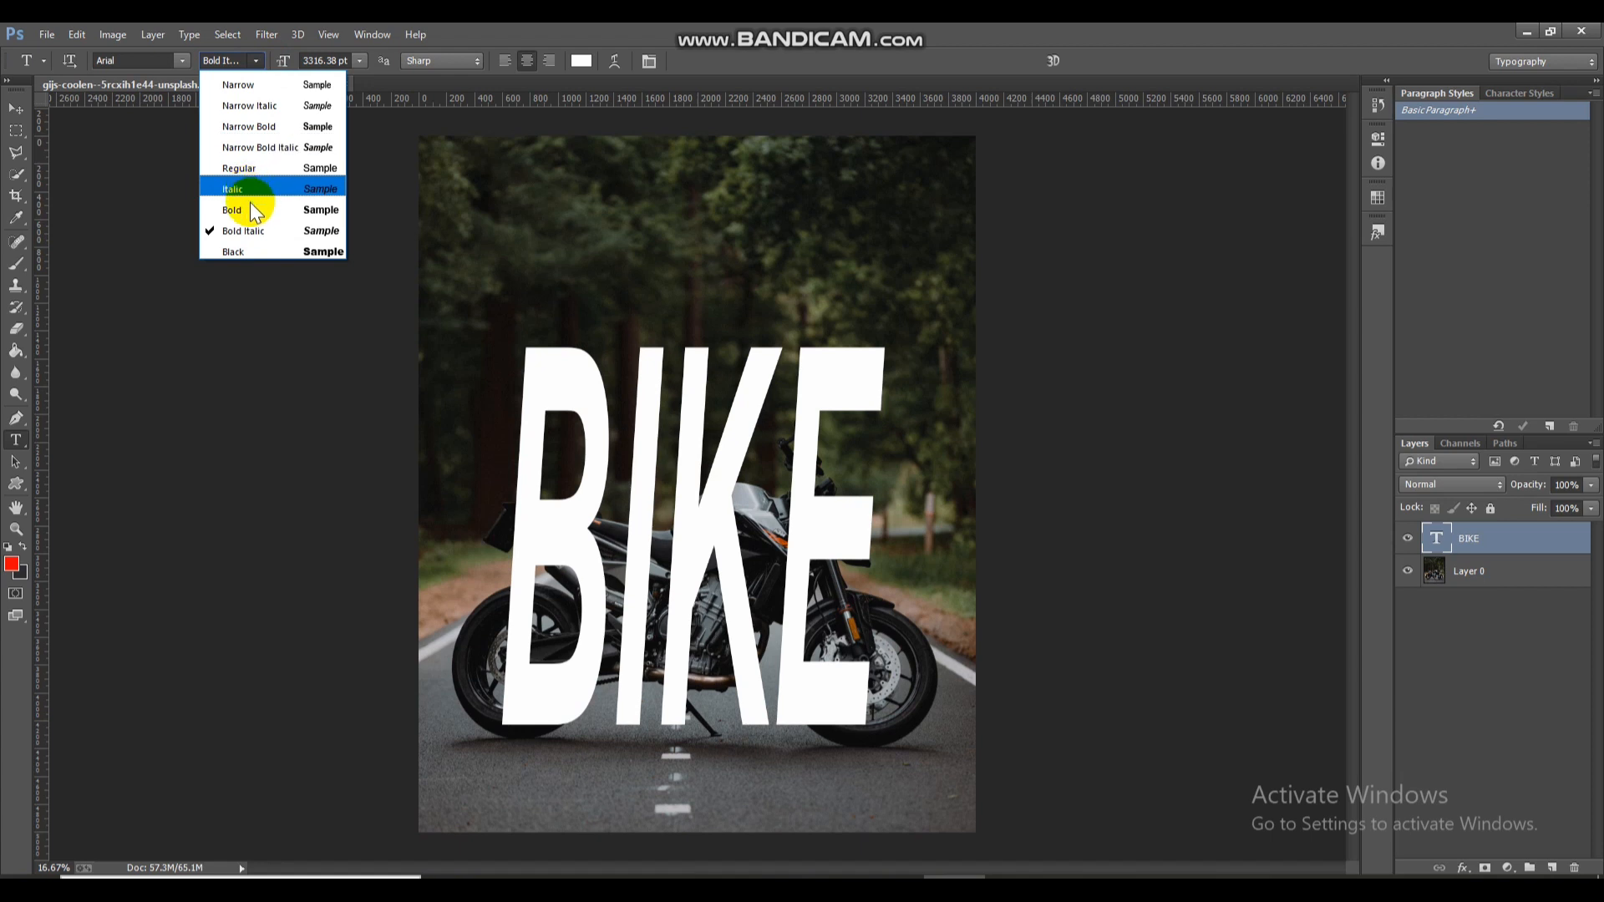
pyautogui.click(251, 205)
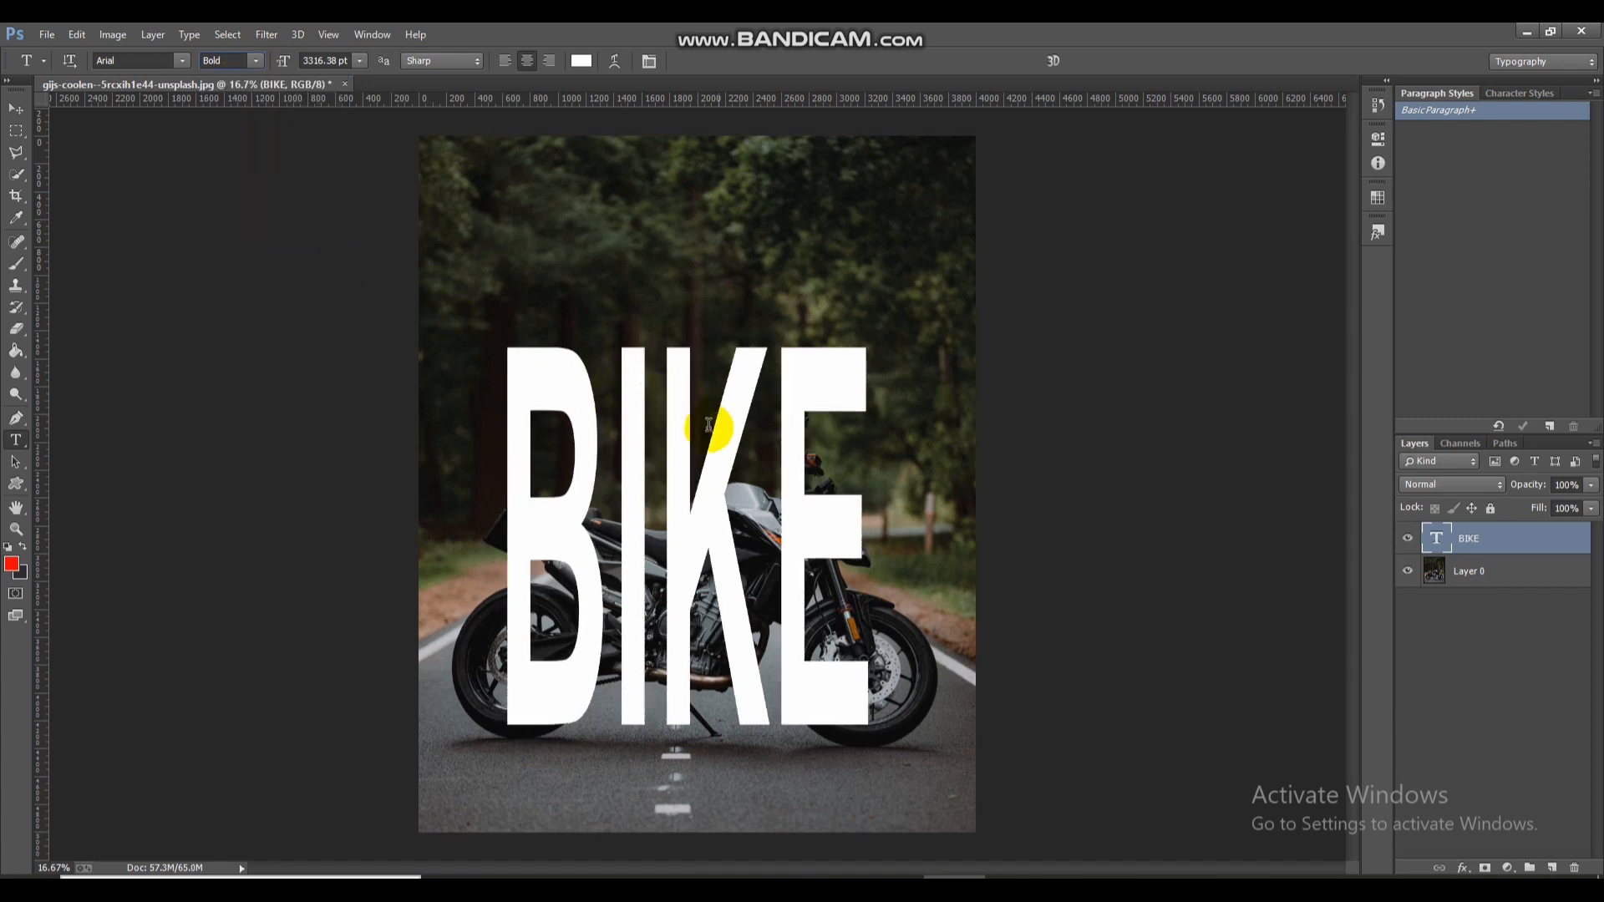
# Hide the BIKE text layer and make the motorcycle photo layer active.
pyautogui.click(16, 109)
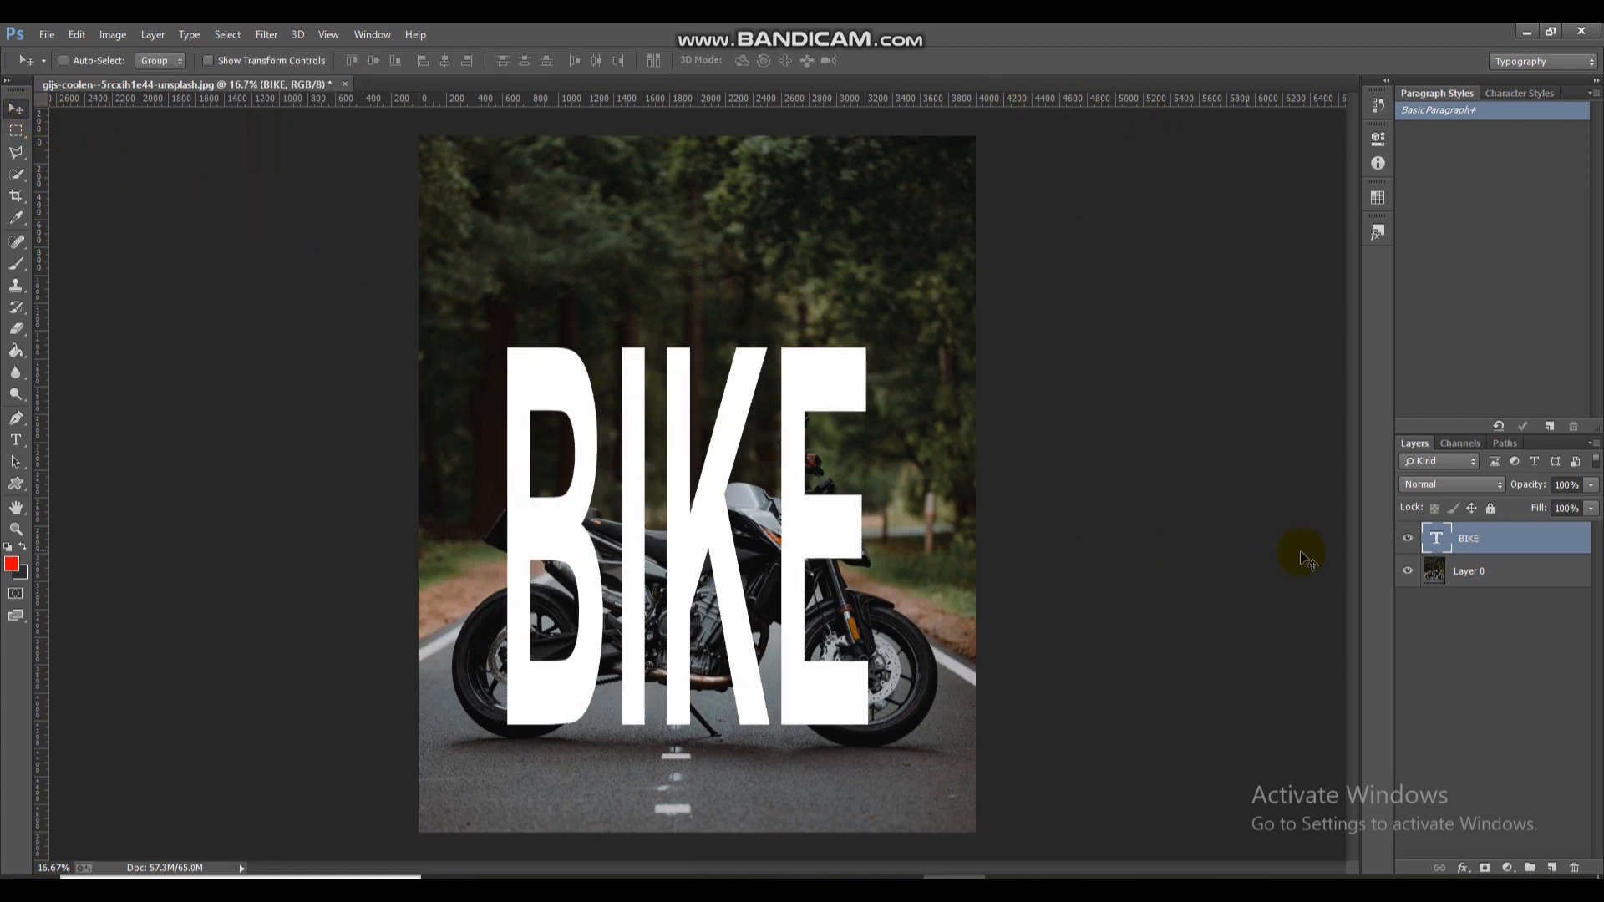
pyautogui.click(1407, 538)
pyautogui.click(1458, 573)
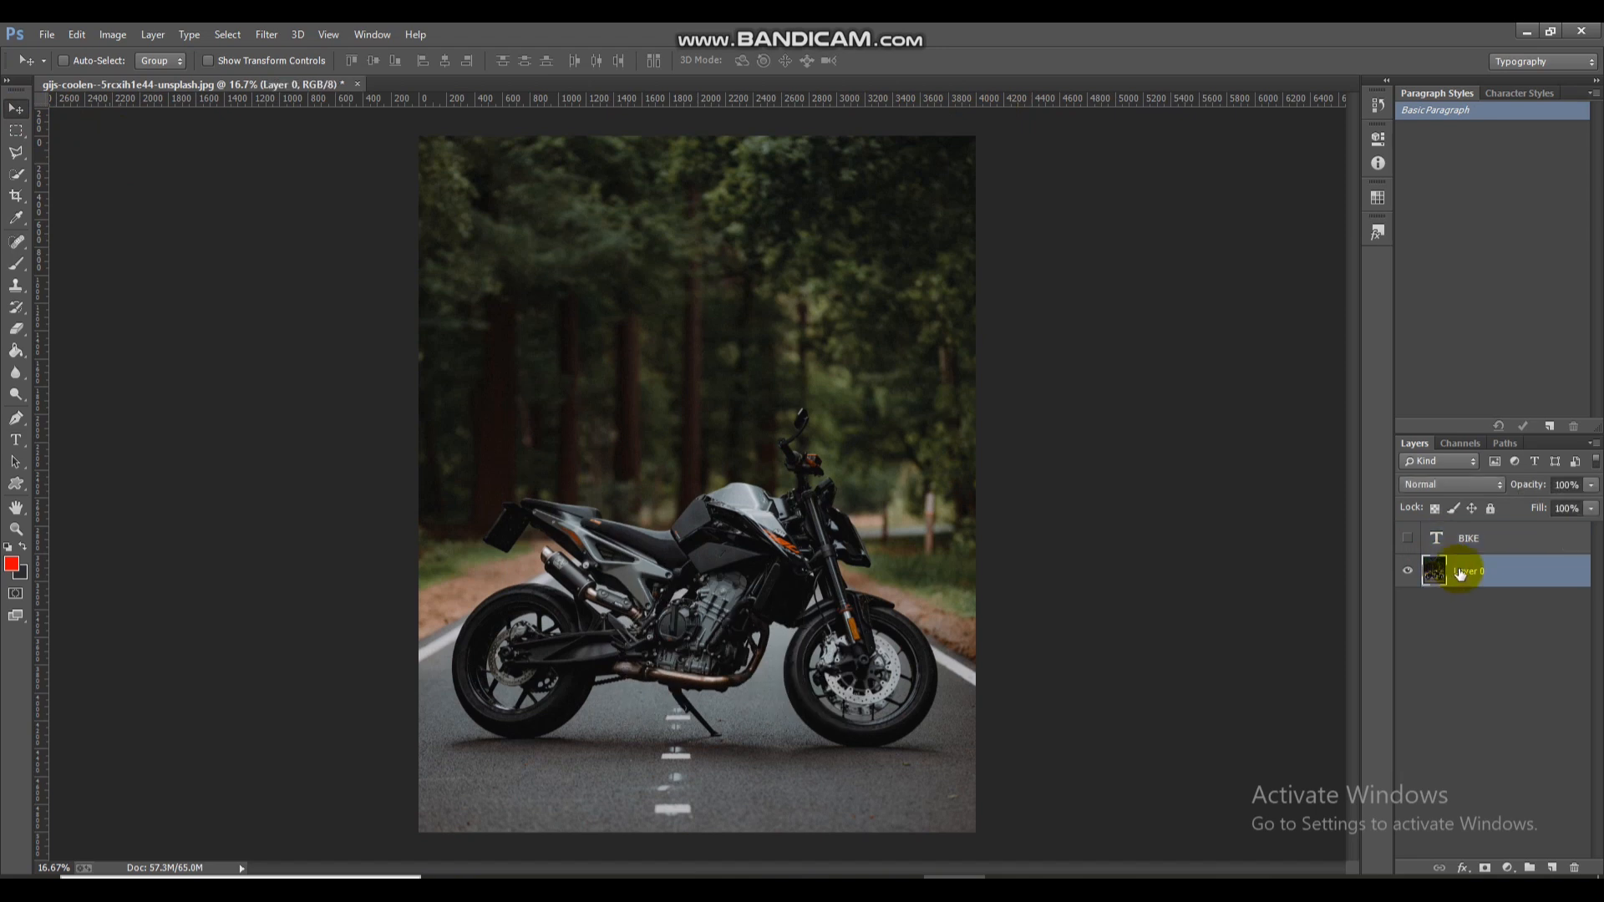
pyautogui.click(230, 34)
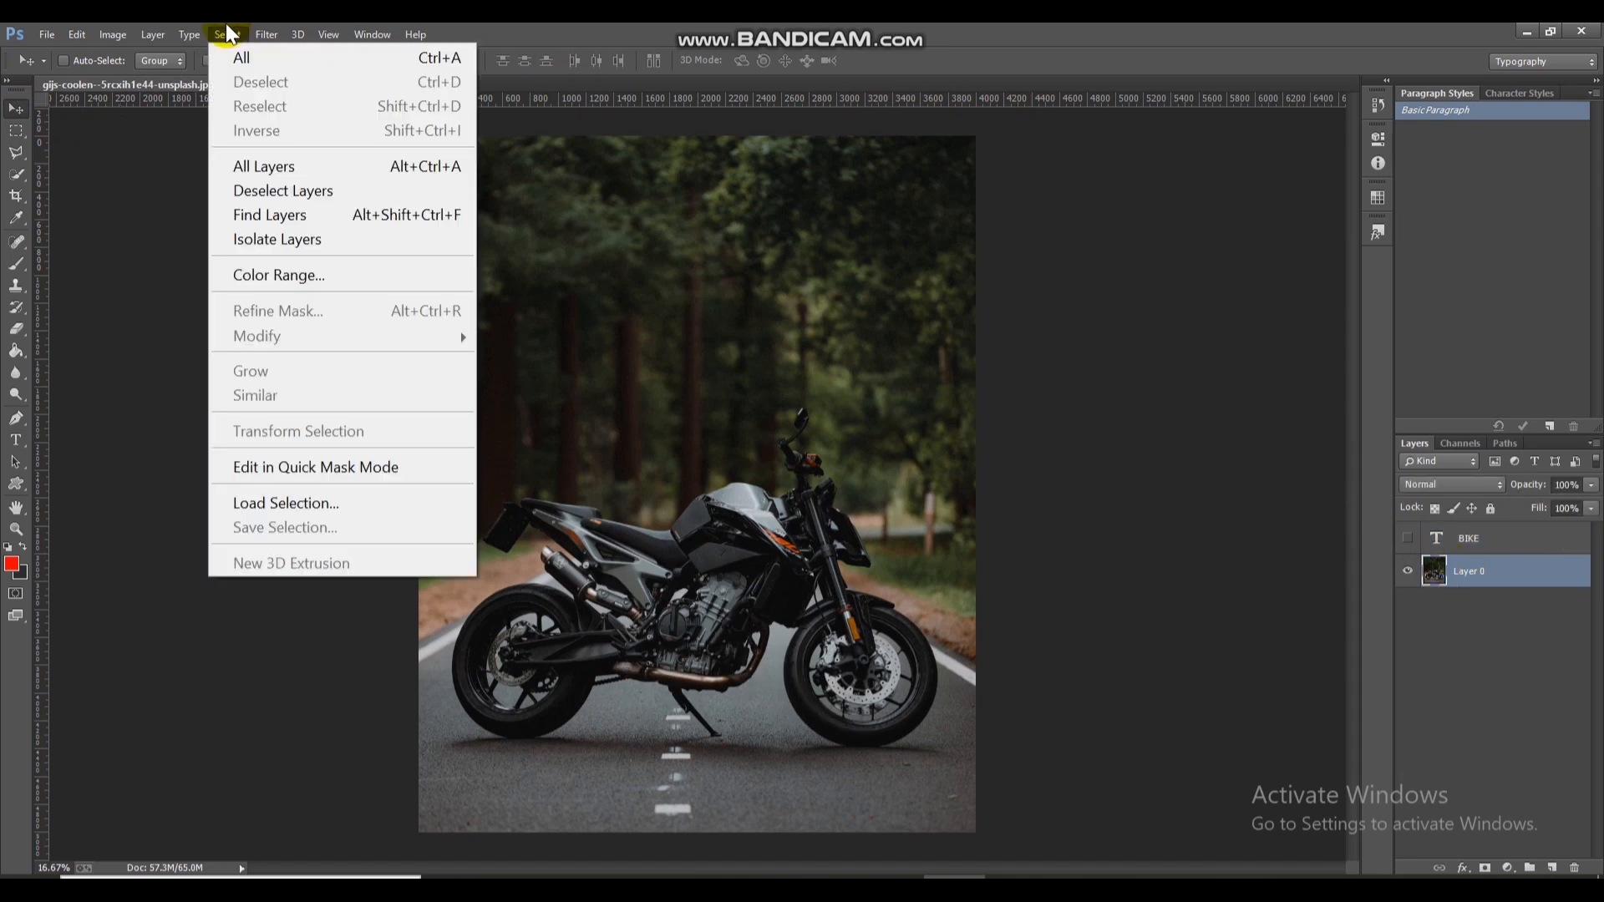
pyautogui.moveTo(194, 35)
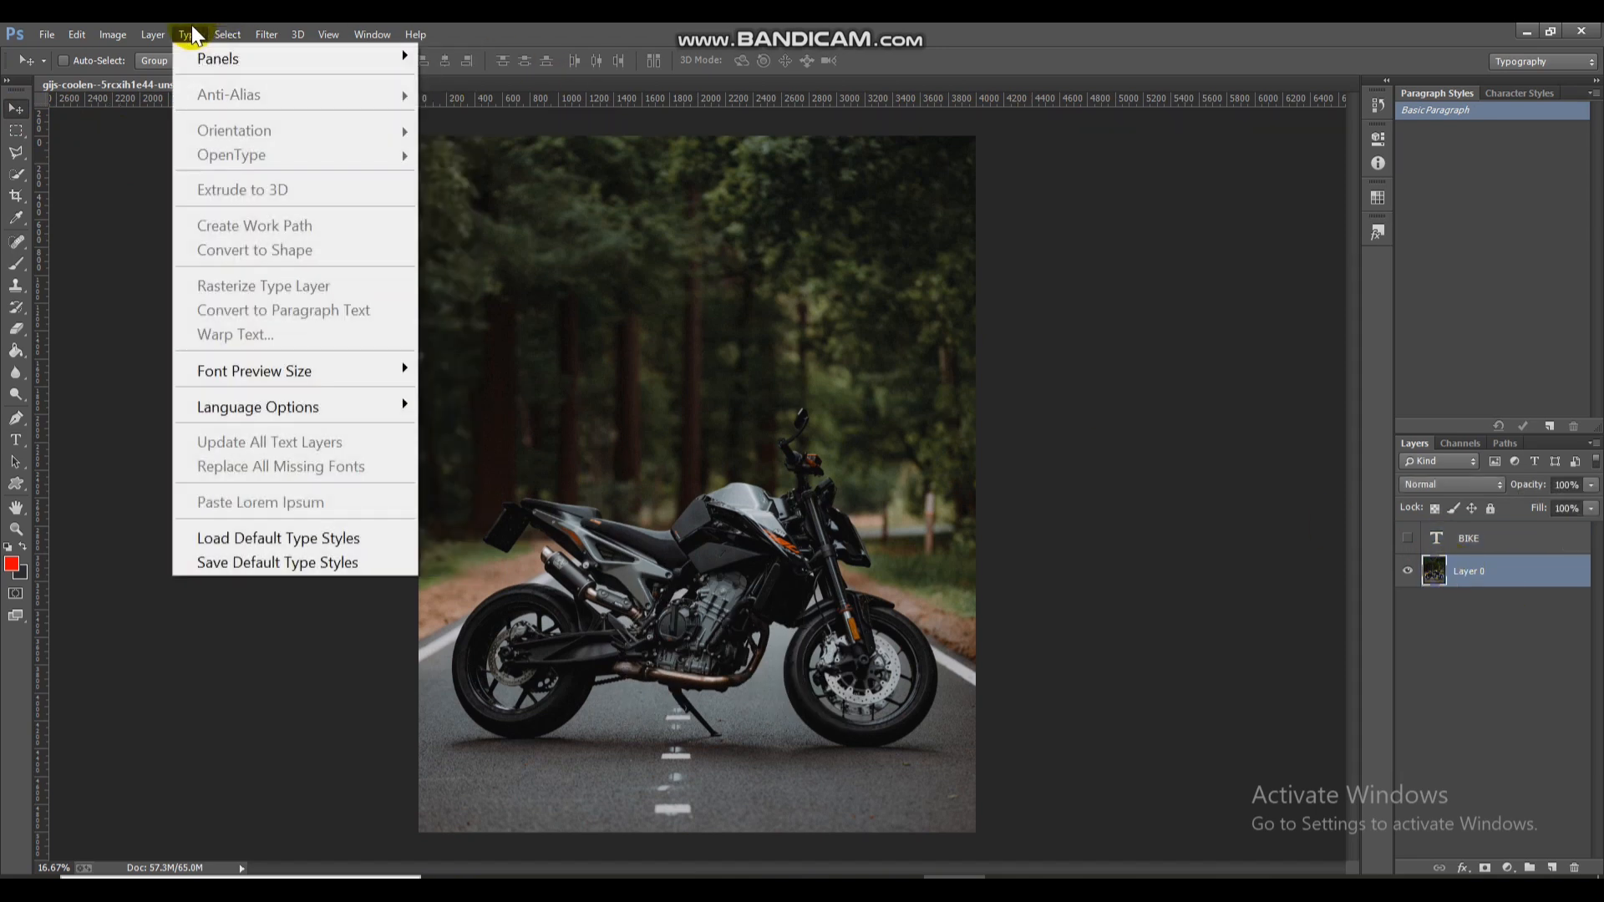
pyautogui.moveTo(280, 33)
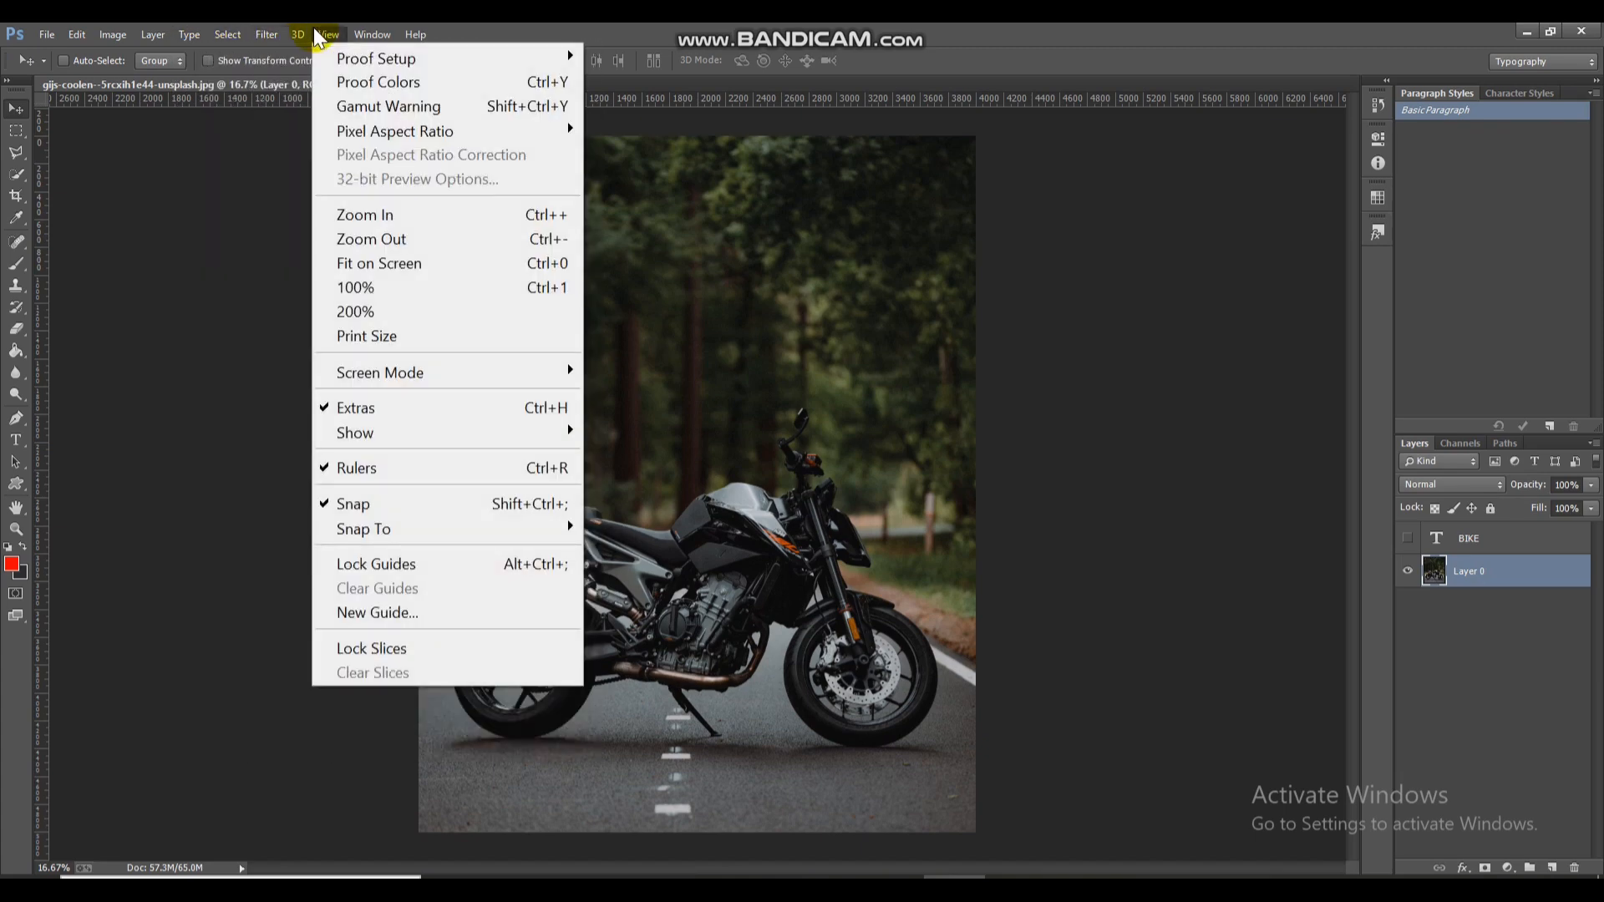
pyautogui.moveTo(107, 33)
pyautogui.click(854, 444)
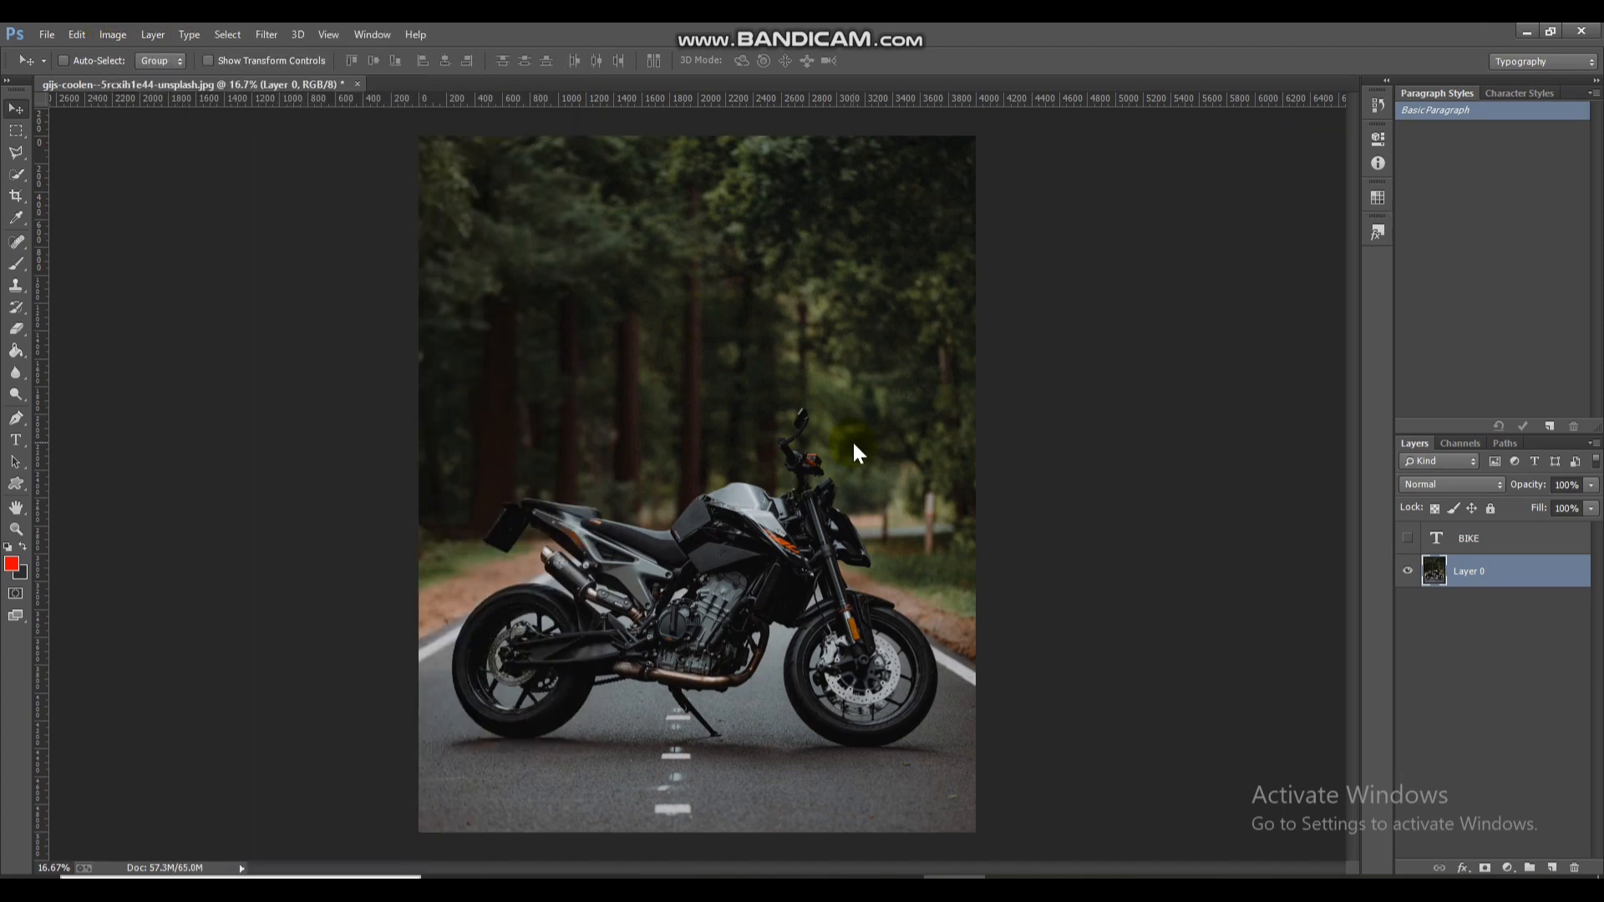
# Select the whole motorcycle in the photo with the Quick Selection tool, including both wheels, handlebar, mirror and kickstand.
pyautogui.click(14, 531)
pyautogui.moveTo(718, 627); pyautogui.dragTo(767, 634)
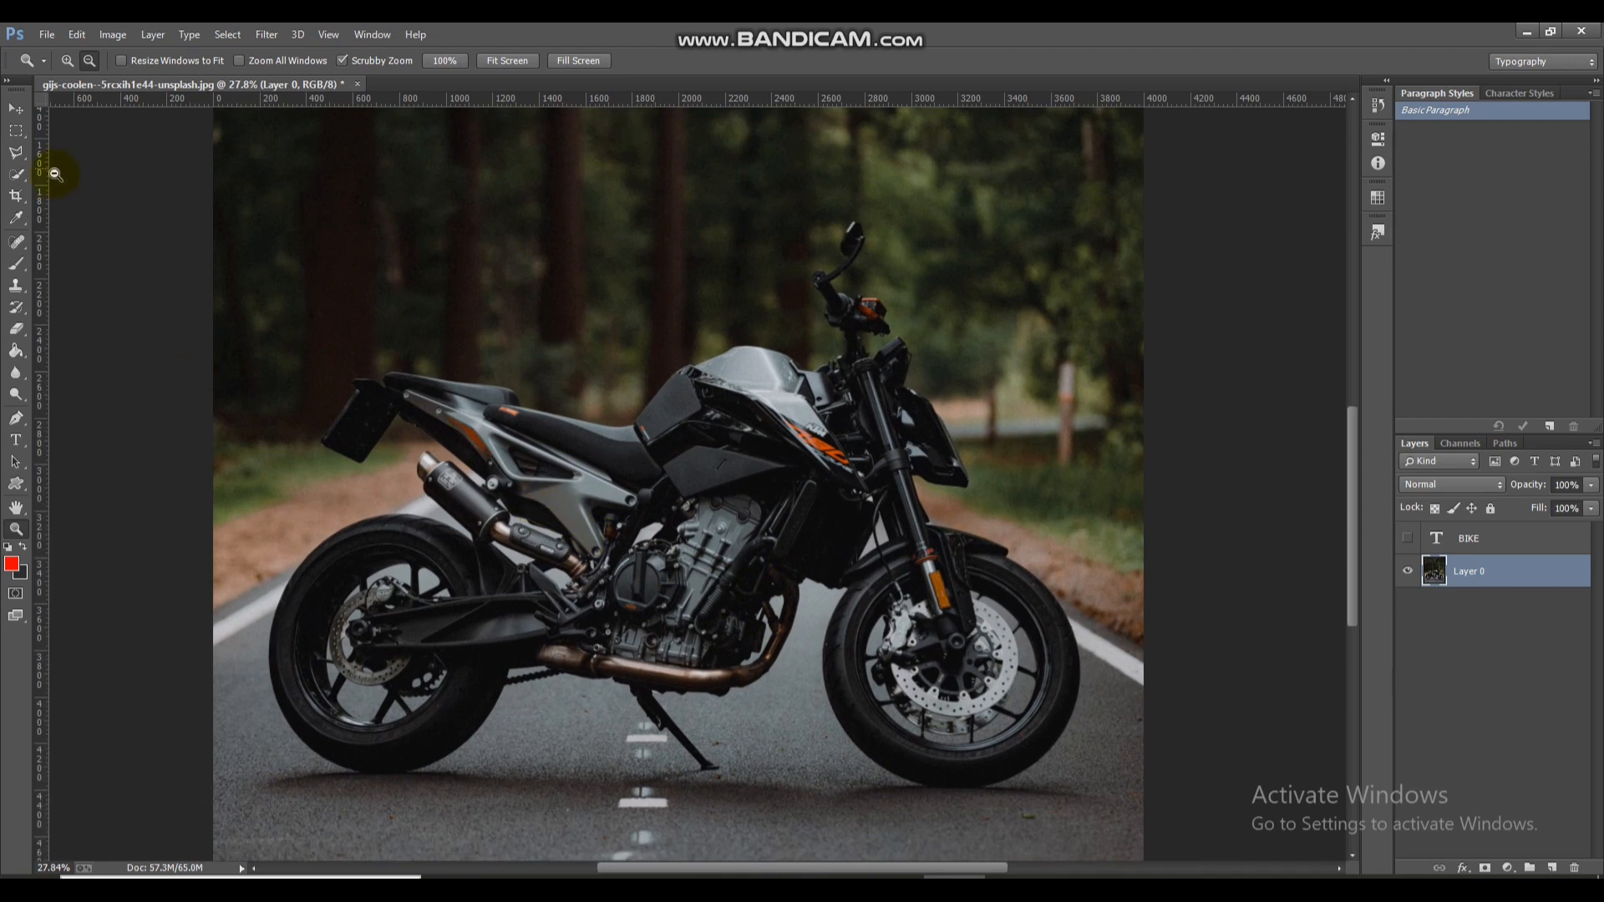
pyautogui.click(16, 173)
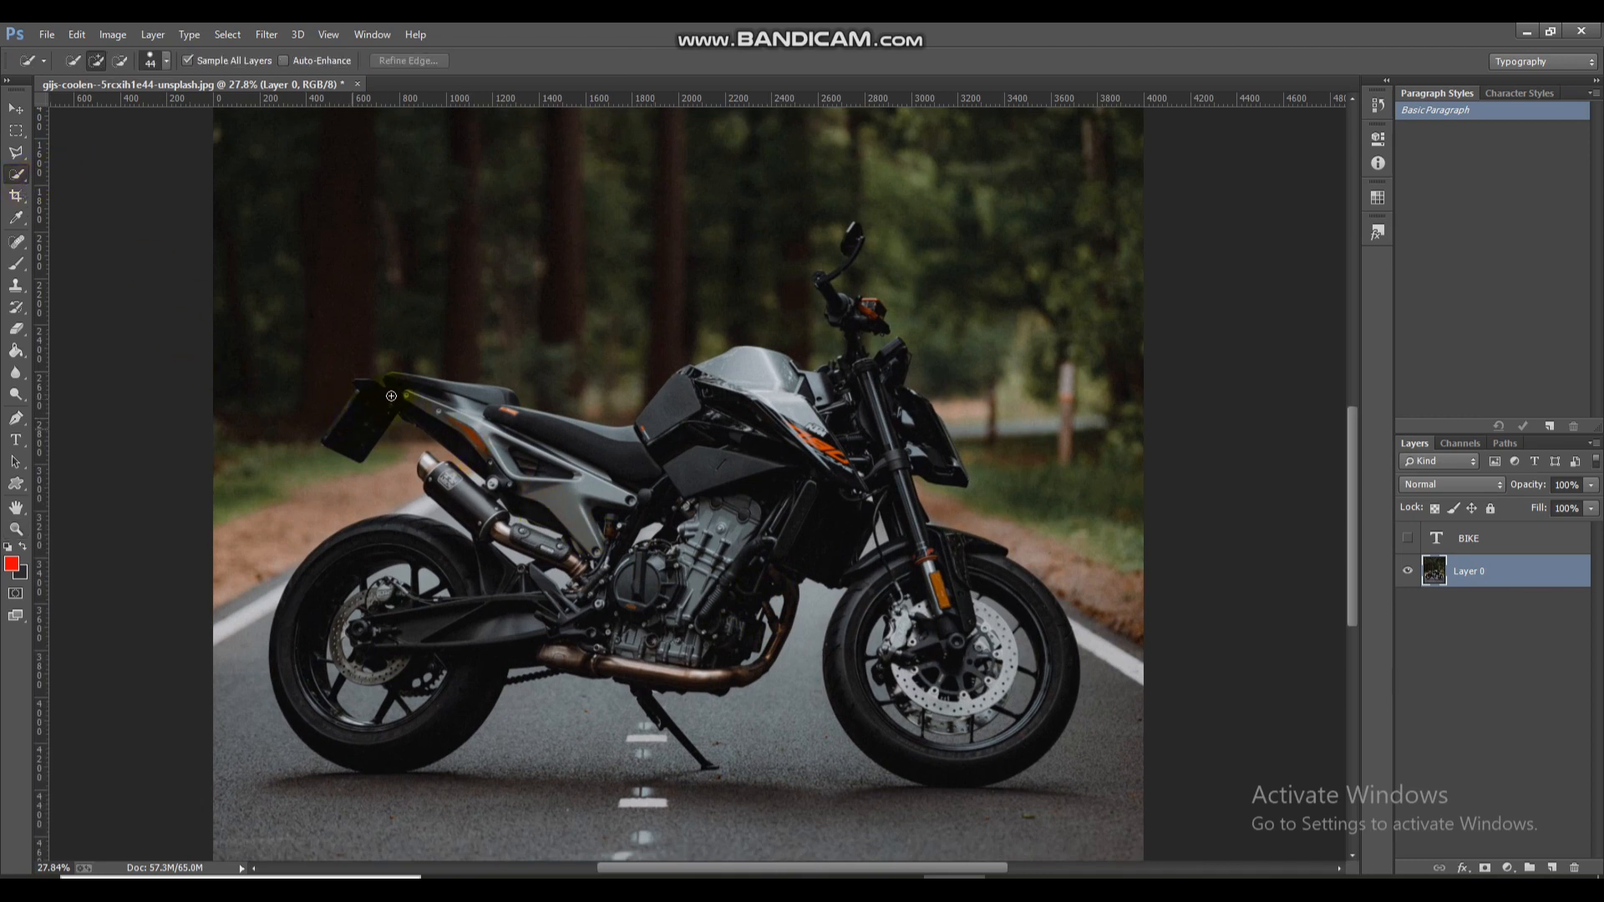
pyautogui.moveTo(440, 395)
pyautogui.mouseDown()
pyautogui.moveTo(597, 489)
pyautogui.moveTo(644, 495)
pyautogui.moveTo(776, 377)
pyautogui.moveTo(743, 372)
pyautogui.moveTo(833, 372)
pyautogui.moveTo(858, 314)
pyautogui.moveTo(828, 283)
pyautogui.moveTo(804, 287)
pyautogui.moveTo(867, 236)
pyautogui.moveTo(839, 264)
pyautogui.mouseUp()
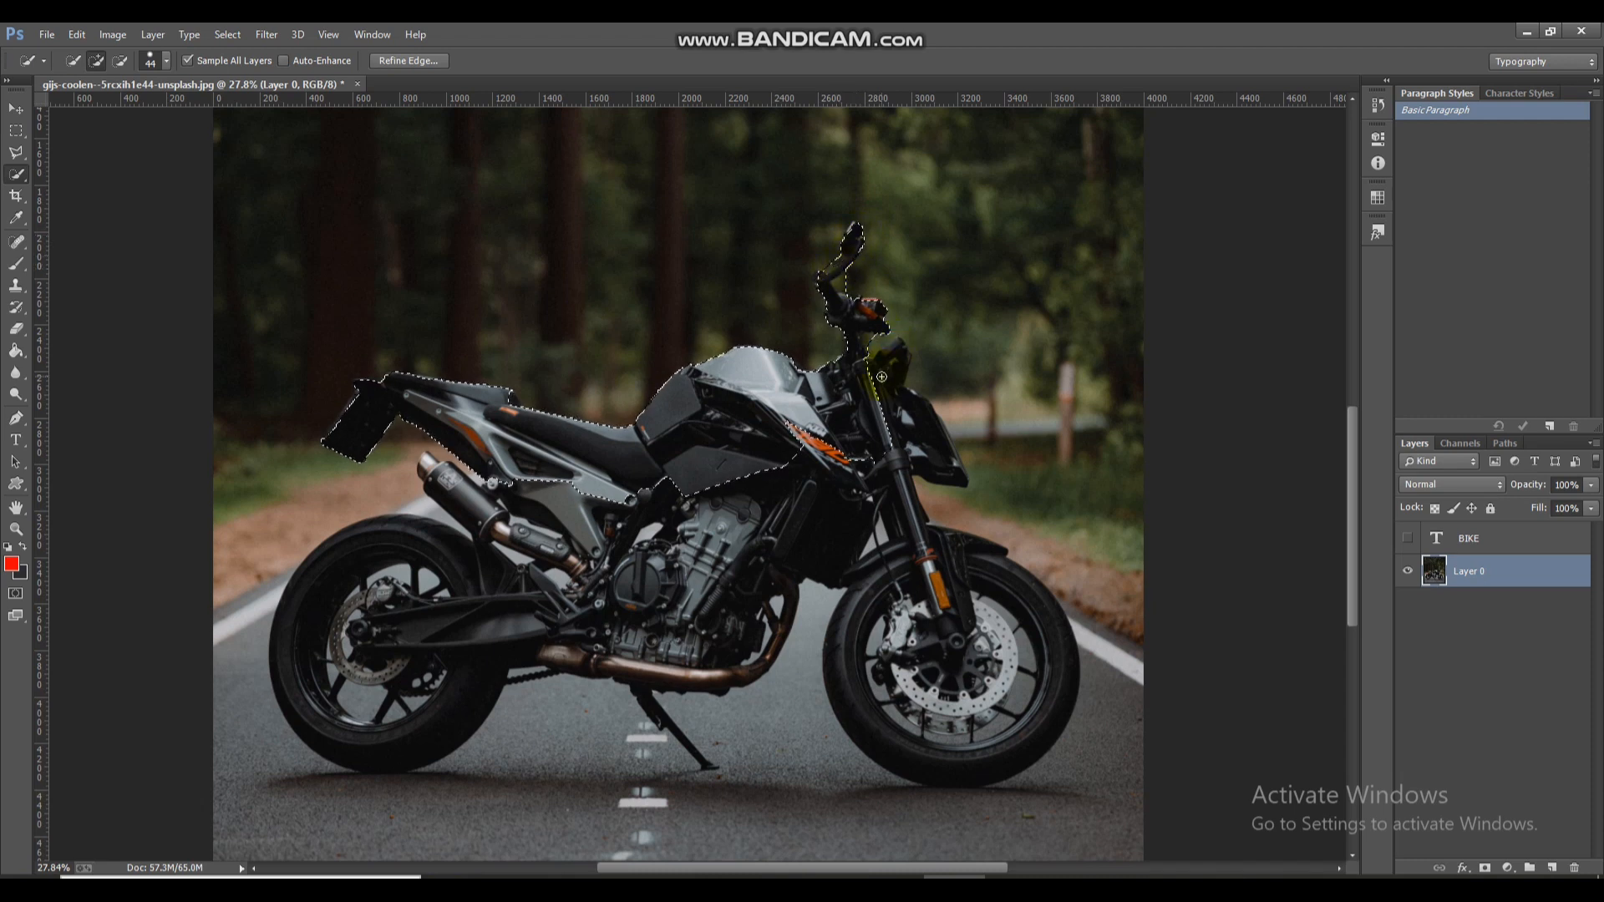
pyautogui.scroll(-2, 881, 377)
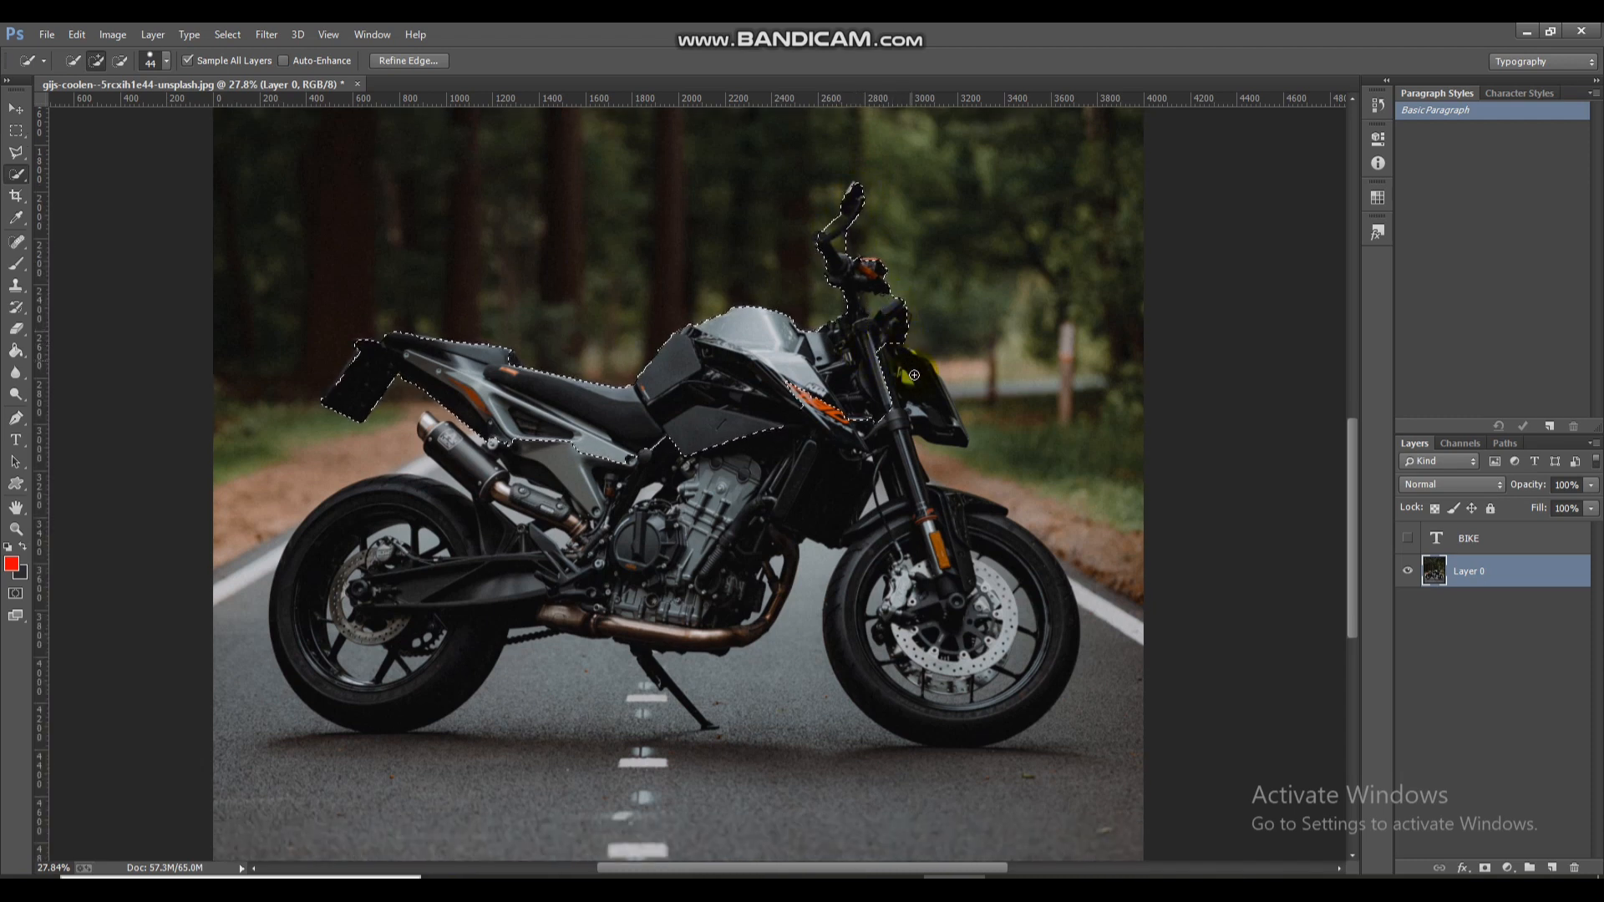
pyautogui.moveTo(921, 512)
pyautogui.mouseDown()
pyautogui.moveTo(1026, 665)
pyautogui.moveTo(1000, 727)
pyautogui.moveTo(883, 691)
pyautogui.moveTo(850, 633)
pyautogui.moveTo(832, 504)
pyautogui.moveTo(702, 488)
pyautogui.moveTo(727, 630)
pyautogui.moveTo(758, 608)
pyautogui.moveTo(758, 629)
pyautogui.moveTo(752, 584)
pyautogui.moveTo(733, 624)
pyautogui.moveTo(565, 591)
pyautogui.mouseUp()
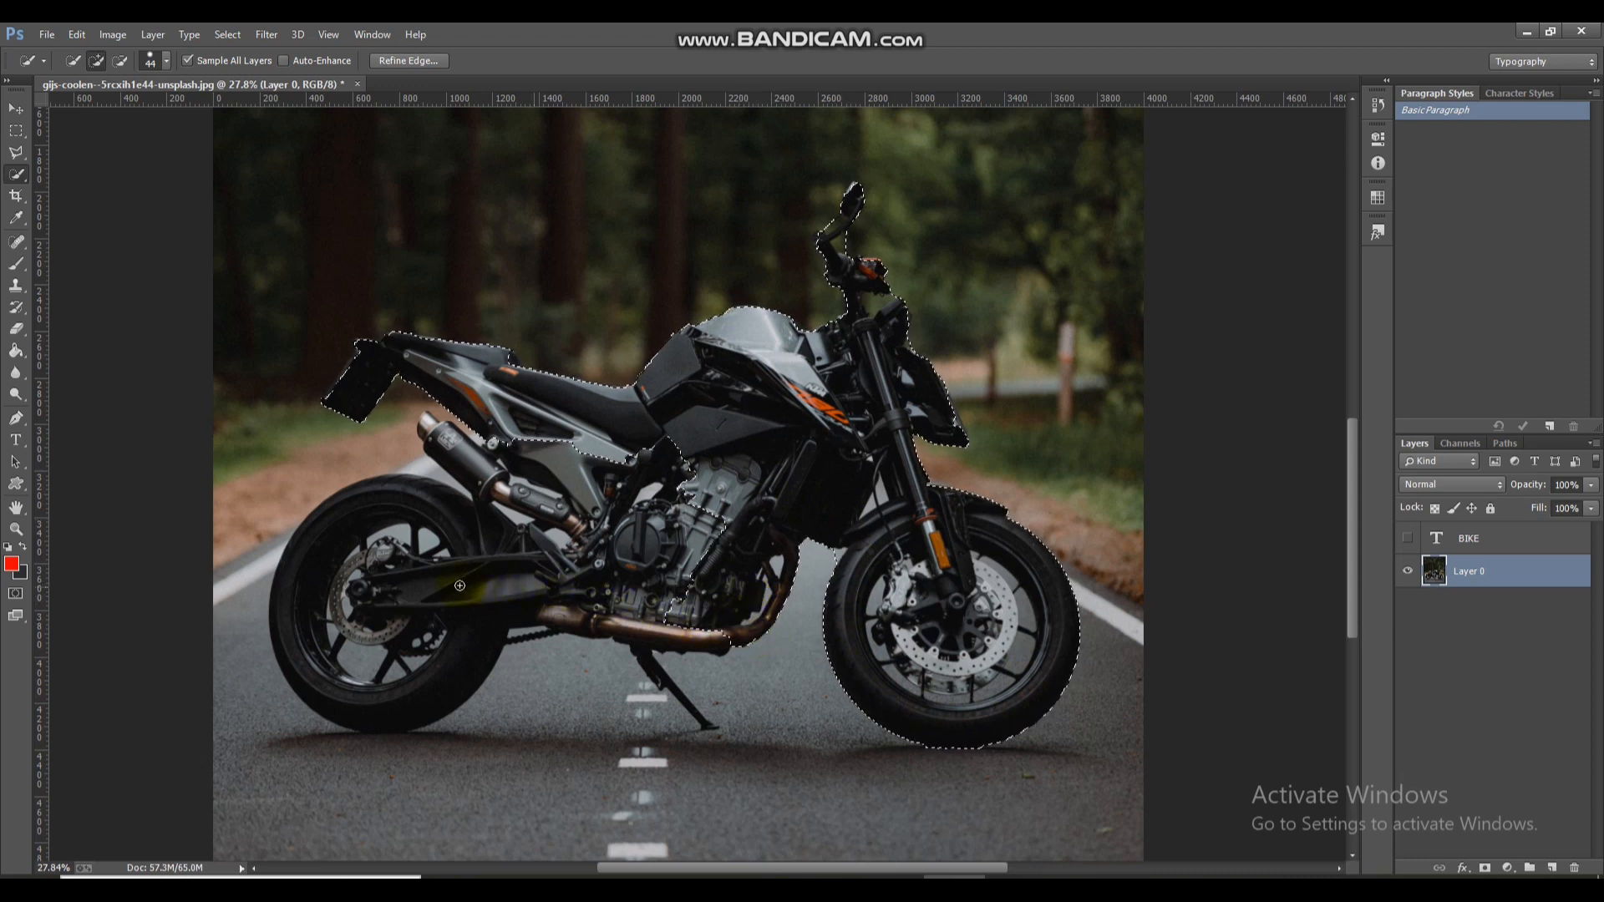
pyautogui.moveTo(460, 585)
pyautogui.mouseDown()
pyautogui.moveTo(416, 660)
pyautogui.moveTo(352, 655)
pyautogui.moveTo(301, 613)
pyautogui.moveTo(330, 545)
pyautogui.moveTo(432, 521)
pyautogui.moveTo(580, 568)
pyautogui.moveTo(658, 651)
pyautogui.moveTo(689, 628)
pyautogui.moveTo(692, 535)
pyautogui.mouseUp()
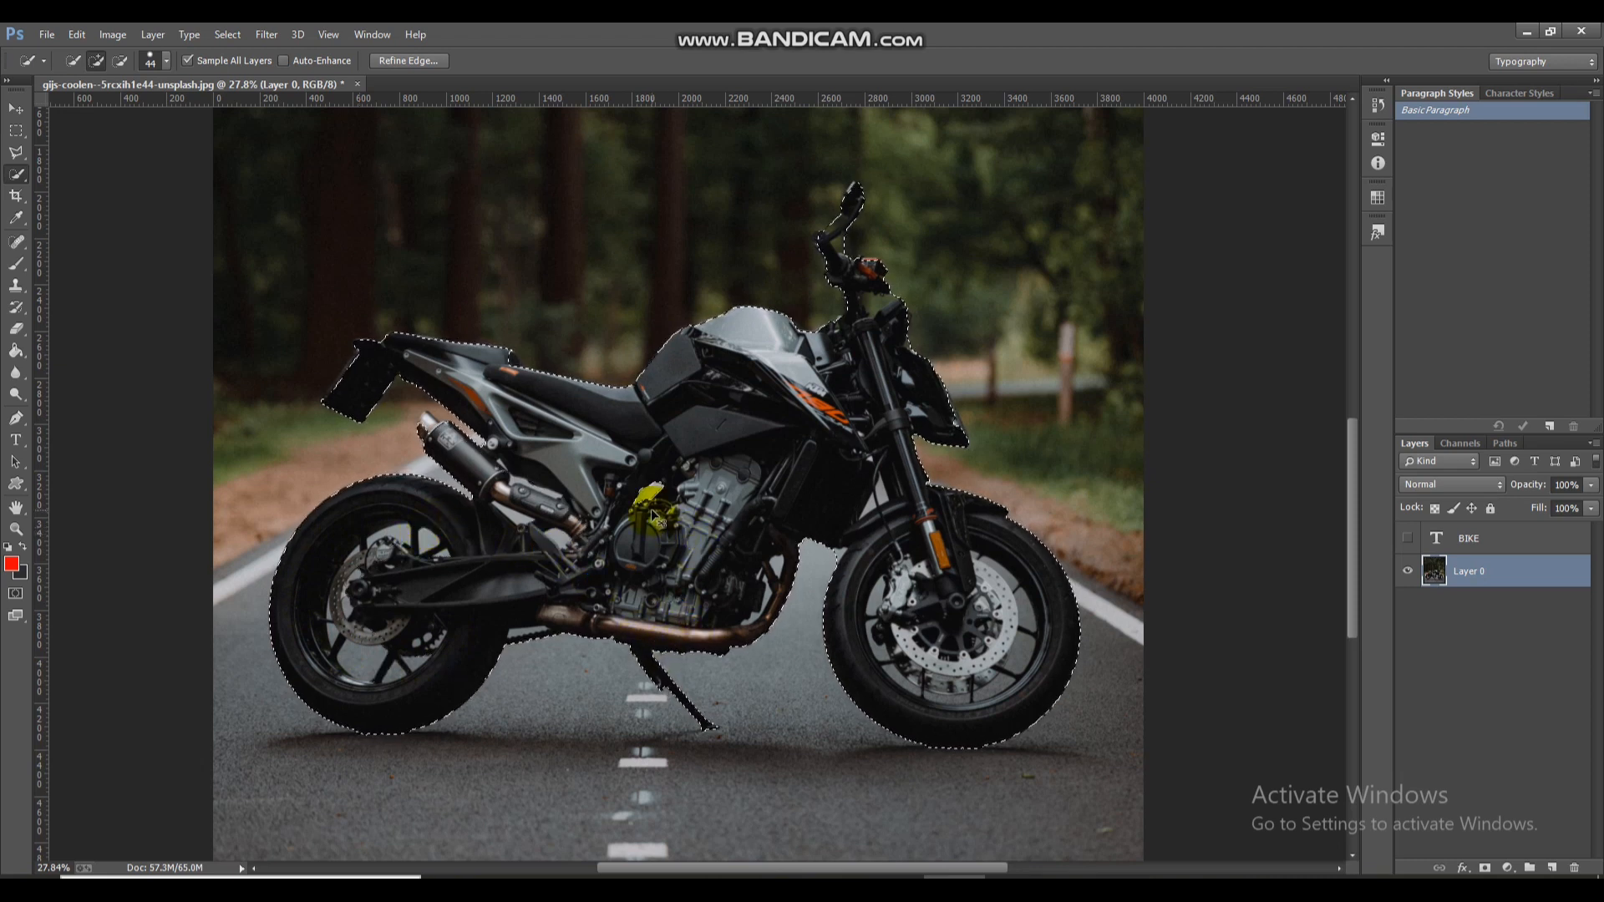
# Copy the selected motorcycle to a new layer, show the BIKE text layer again and stack the motorcycle copy above it.
pyautogui.hotkey('ctrl', 'j')
pyautogui.click(1409, 538)
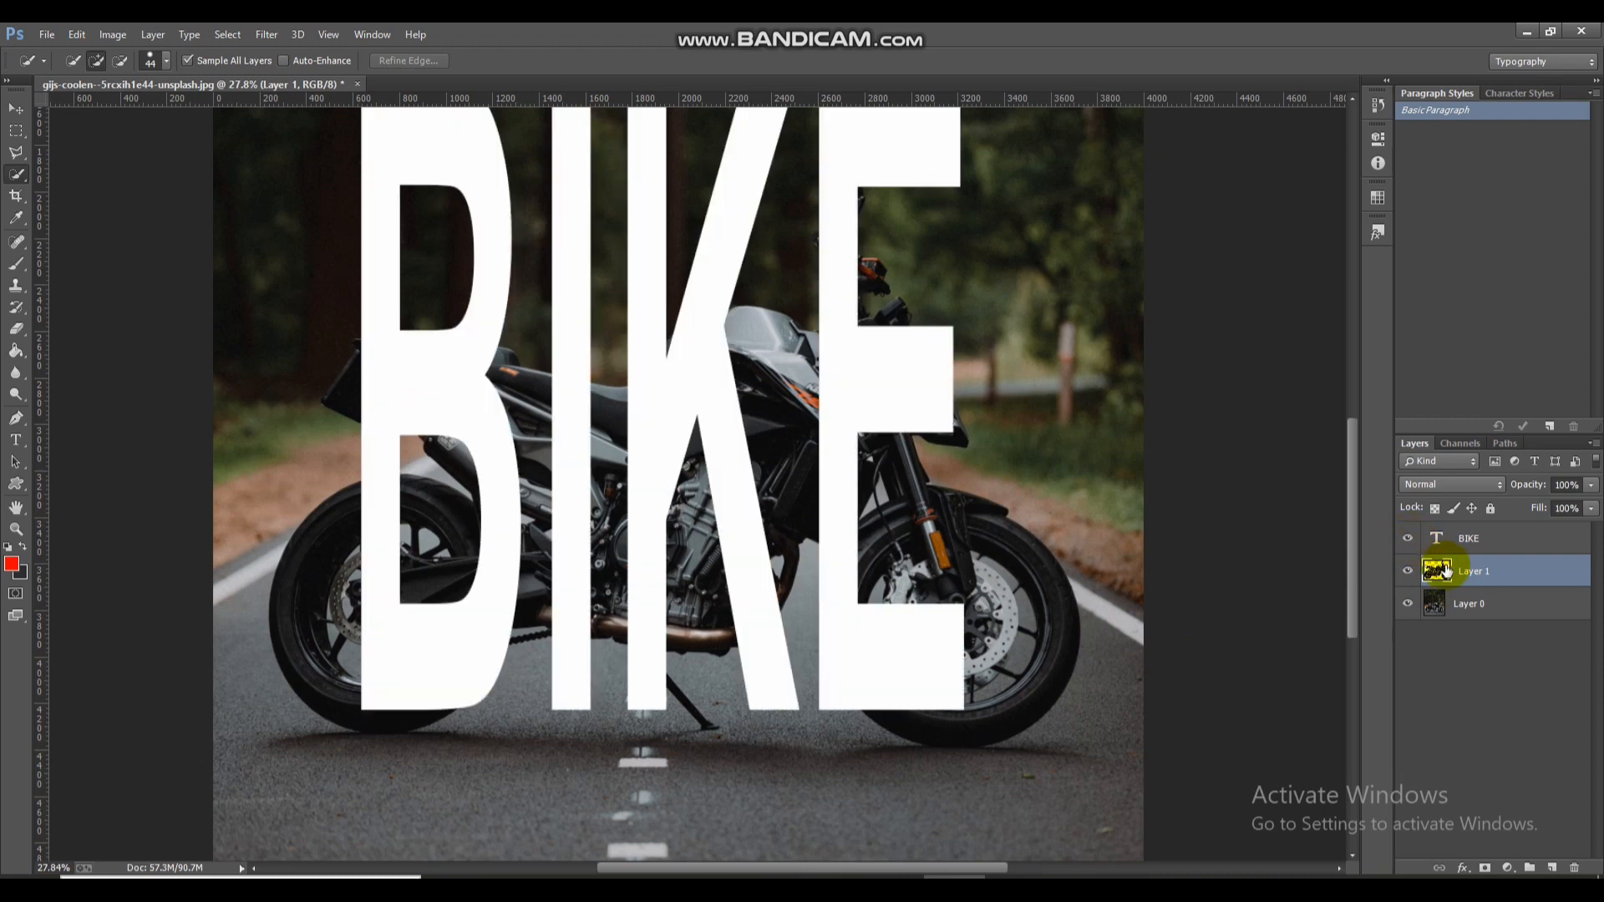
pyautogui.moveTo(1443, 571); pyautogui.dragTo(1460, 535)
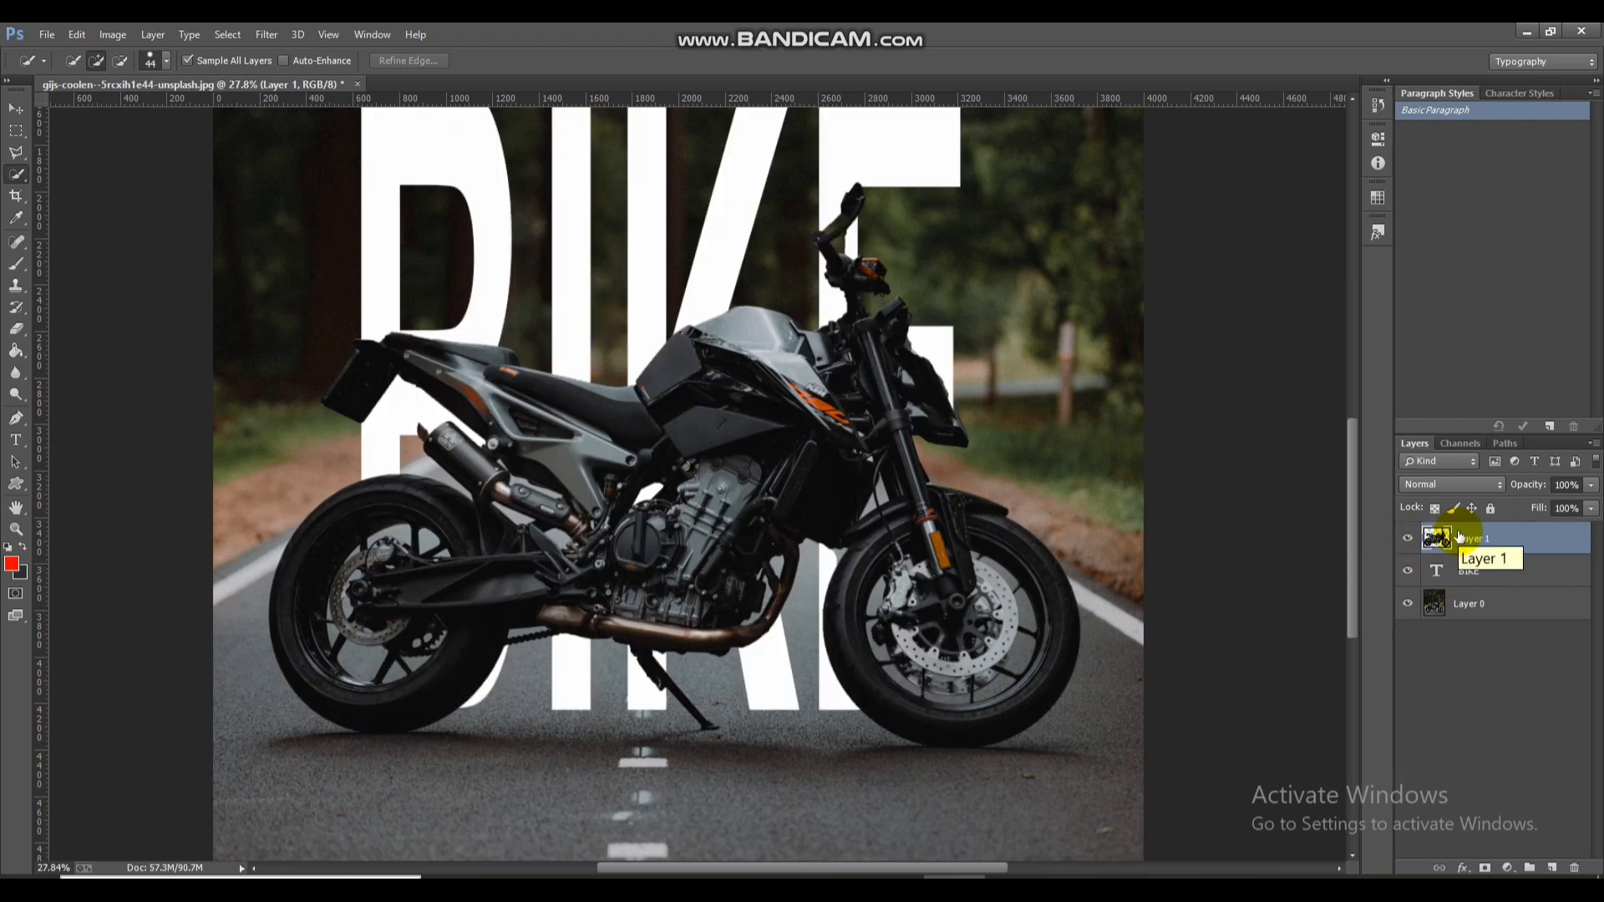
# Add a soft Drop Shadow to the motorcycle cutout layer with angle 95°, distance 21 px and spread 11%.
pyautogui.click(16, 529)
pyautogui.moveTo(421, 533); pyautogui.dragTo(376, 535)
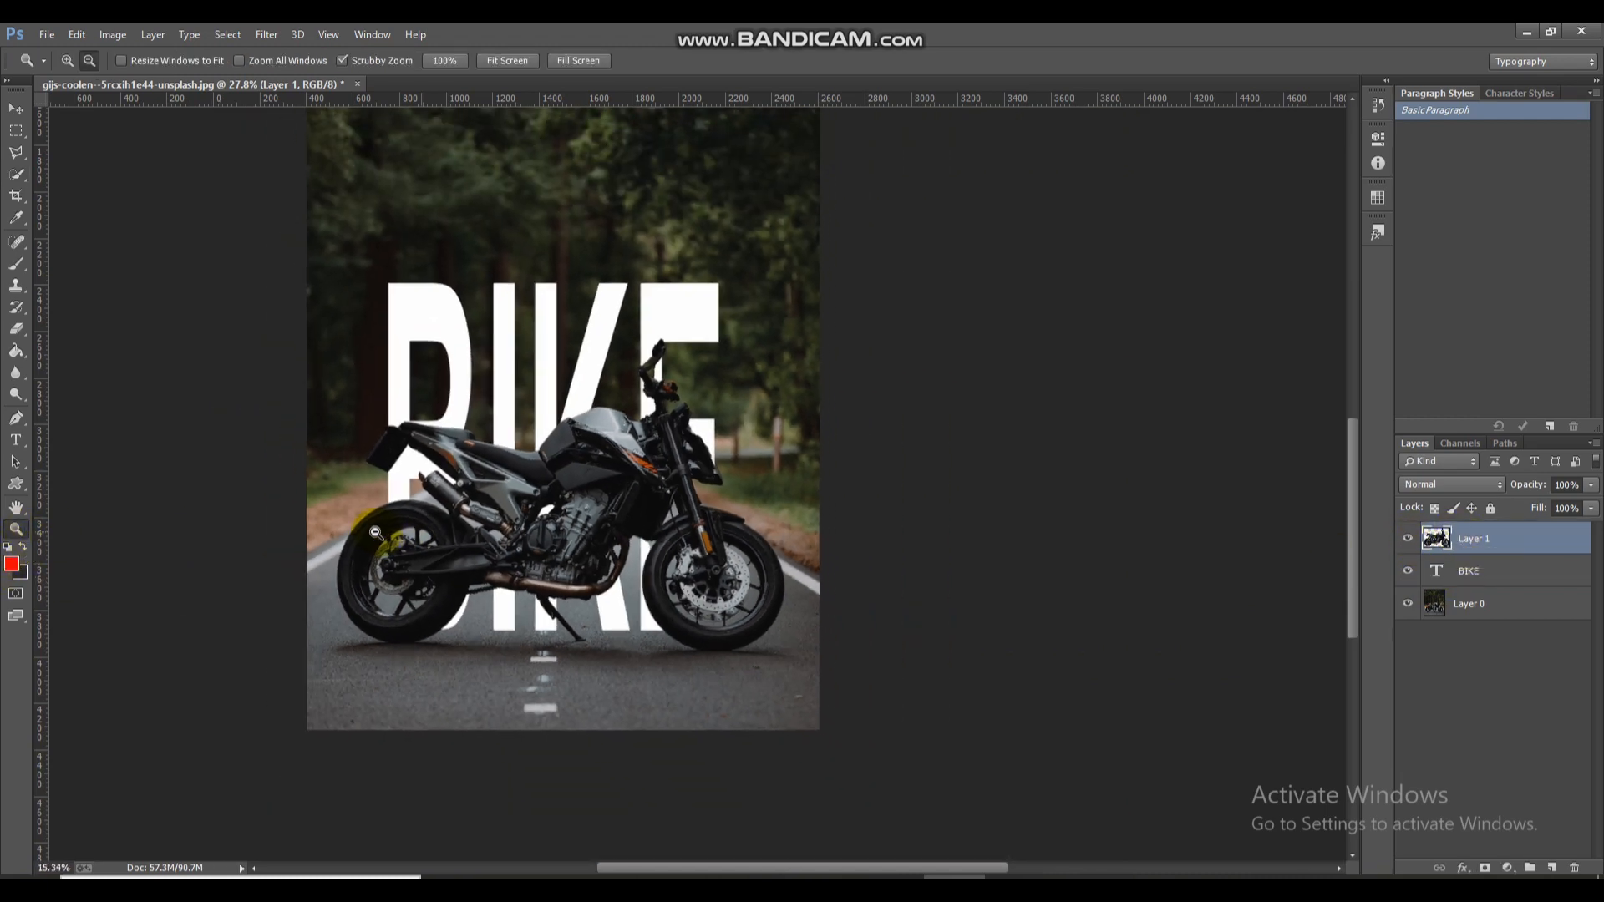
pyautogui.doubleClick(1526, 544)
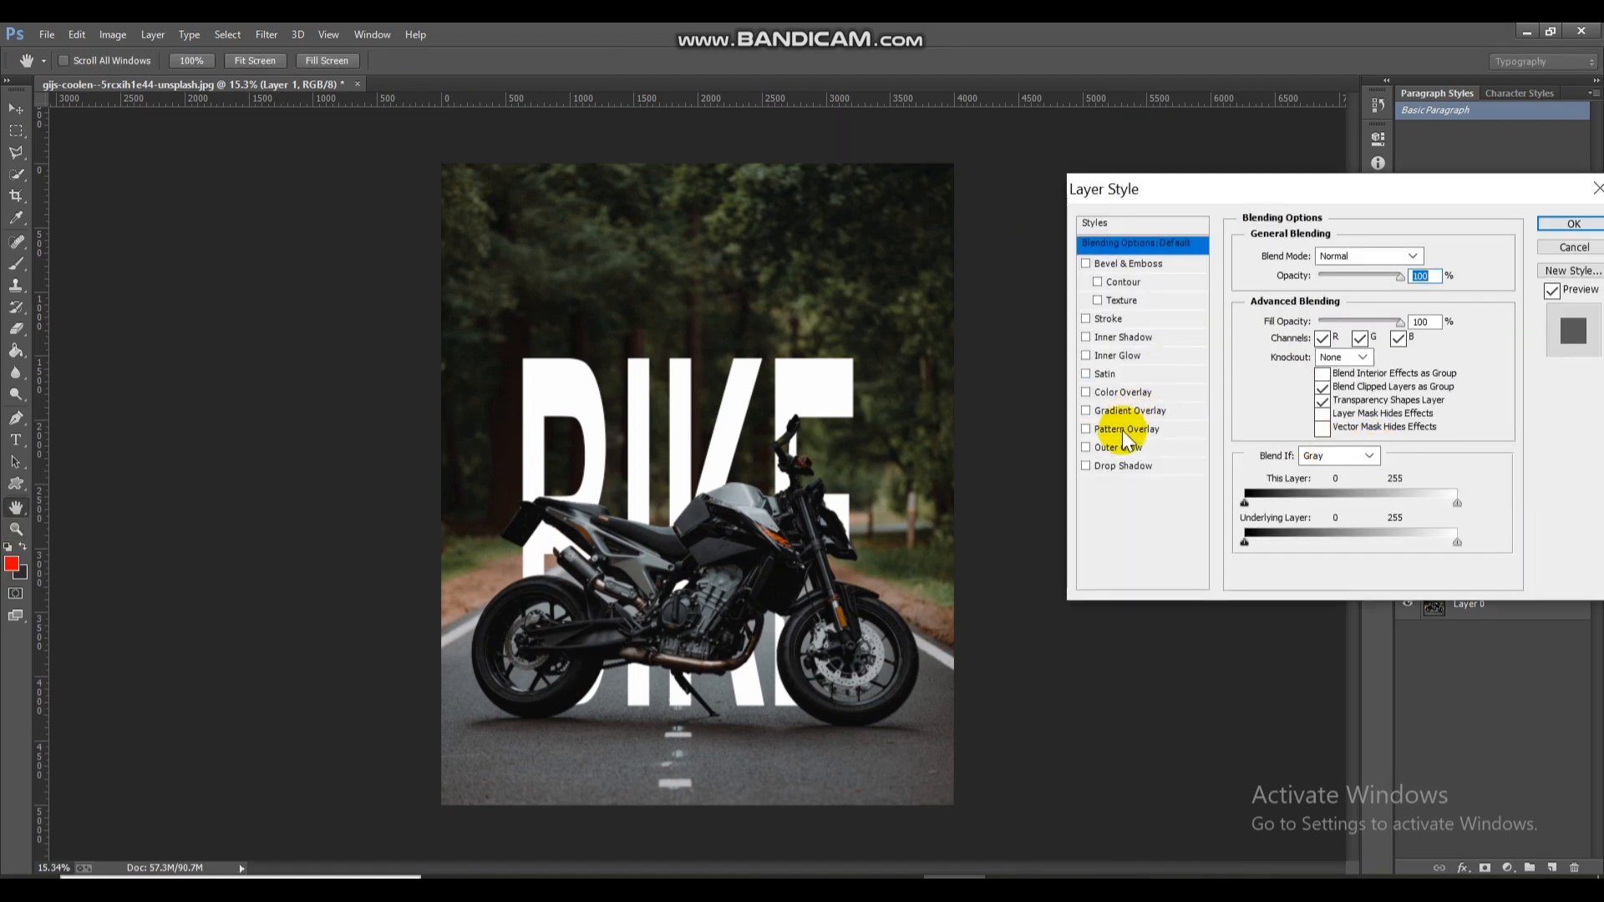
pyautogui.click(1121, 466)
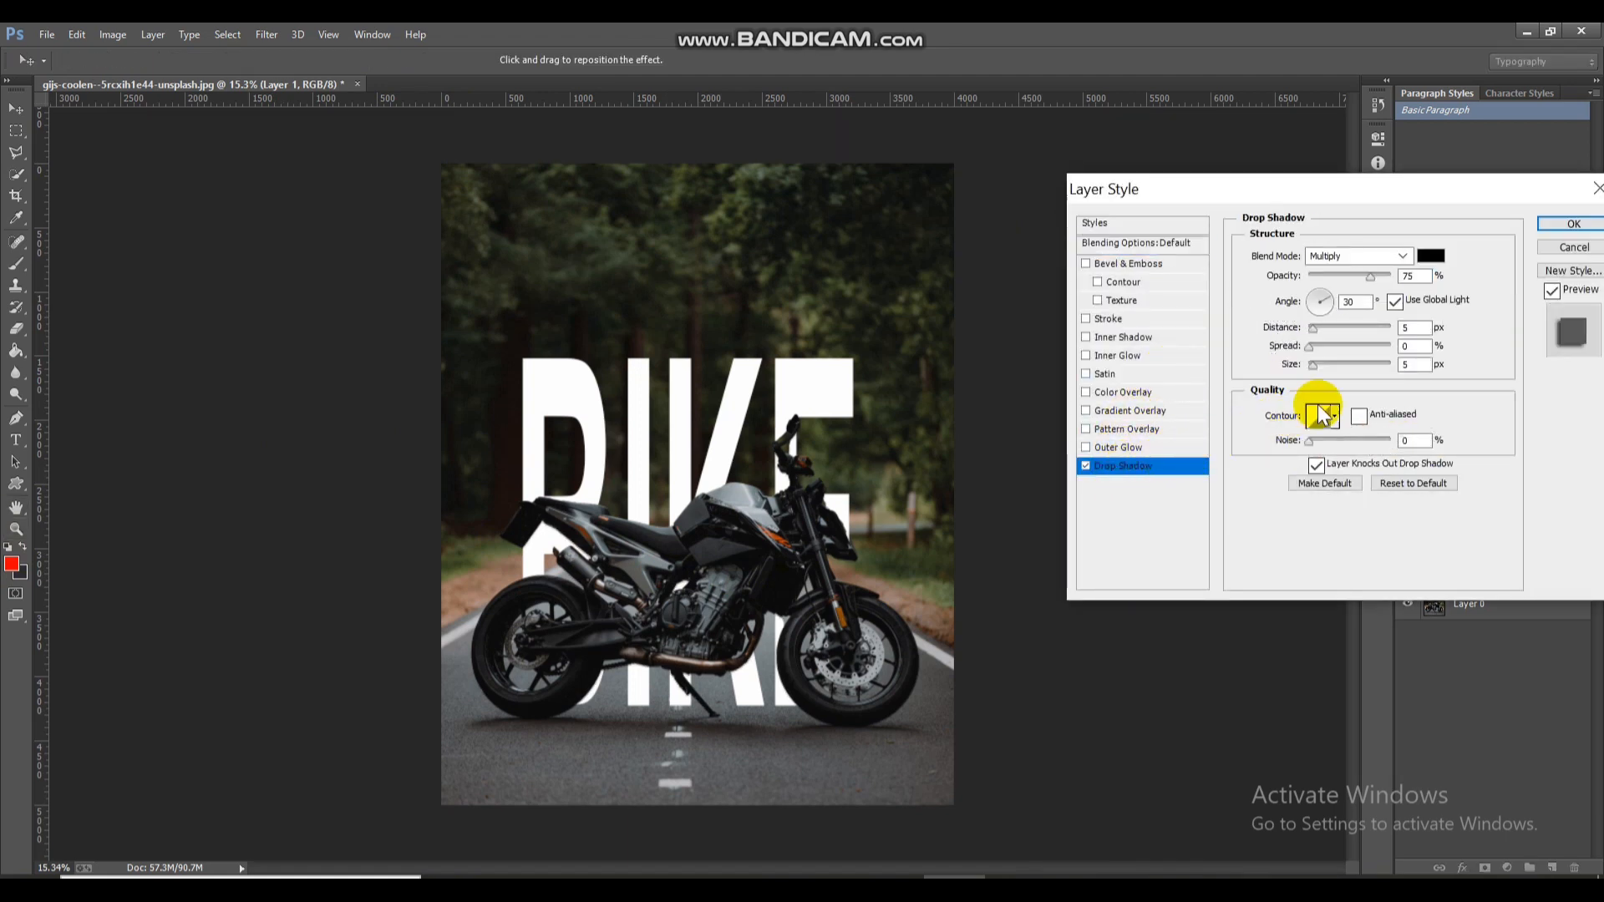
pyautogui.doubleClick(1347, 303)
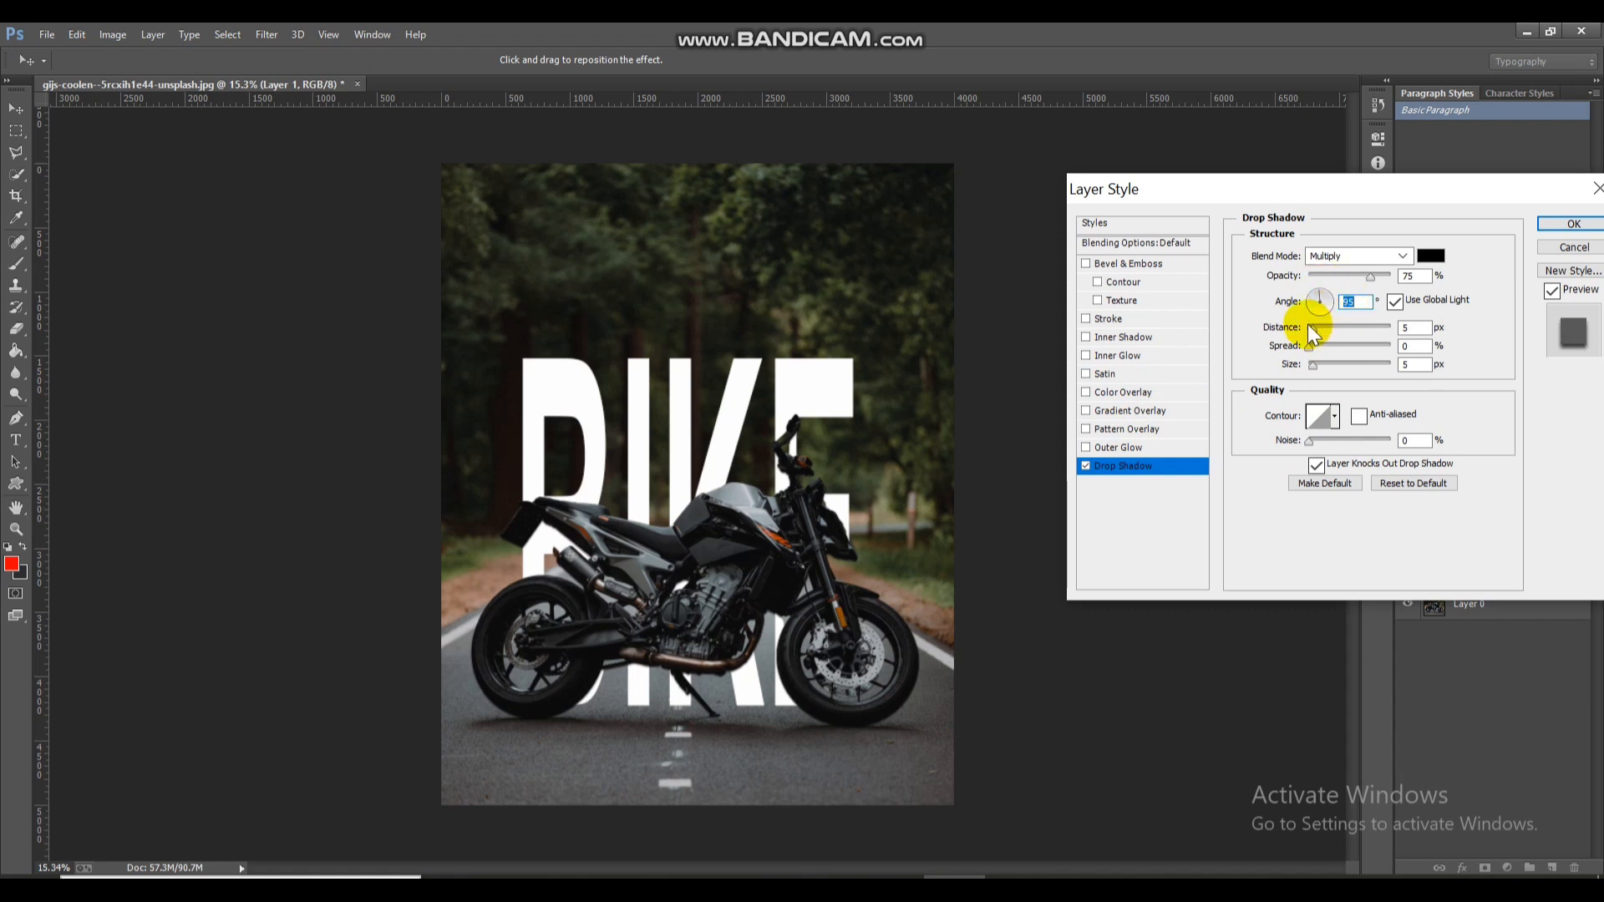
pyautogui.moveTo(1310, 327); pyautogui.dragTo(1342, 364)
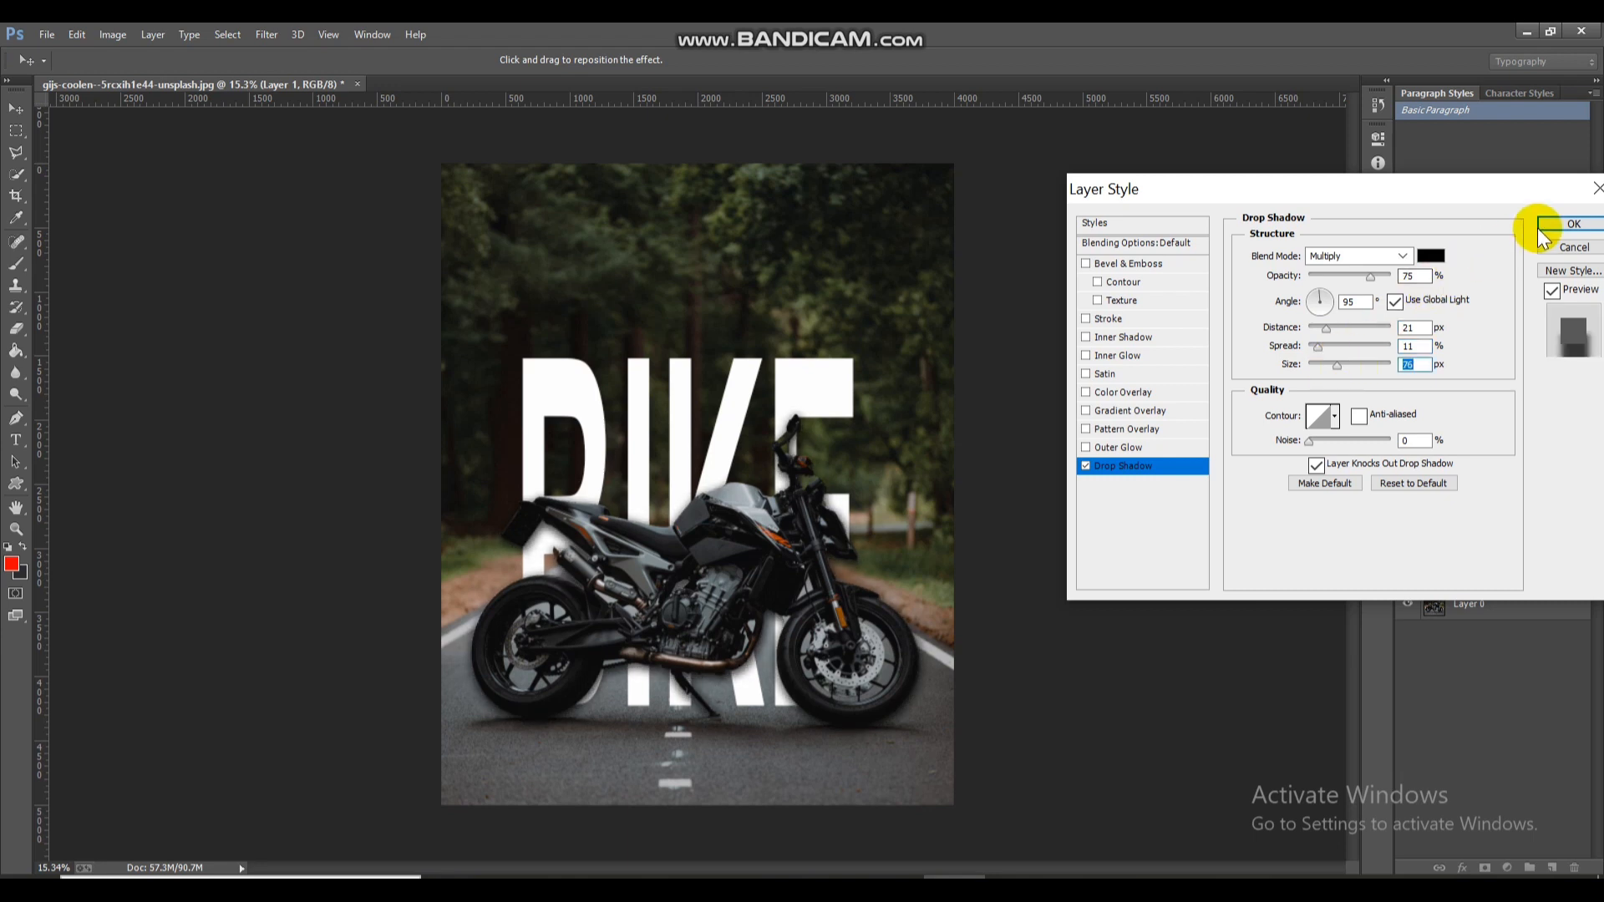
pyautogui.click(1568, 223)
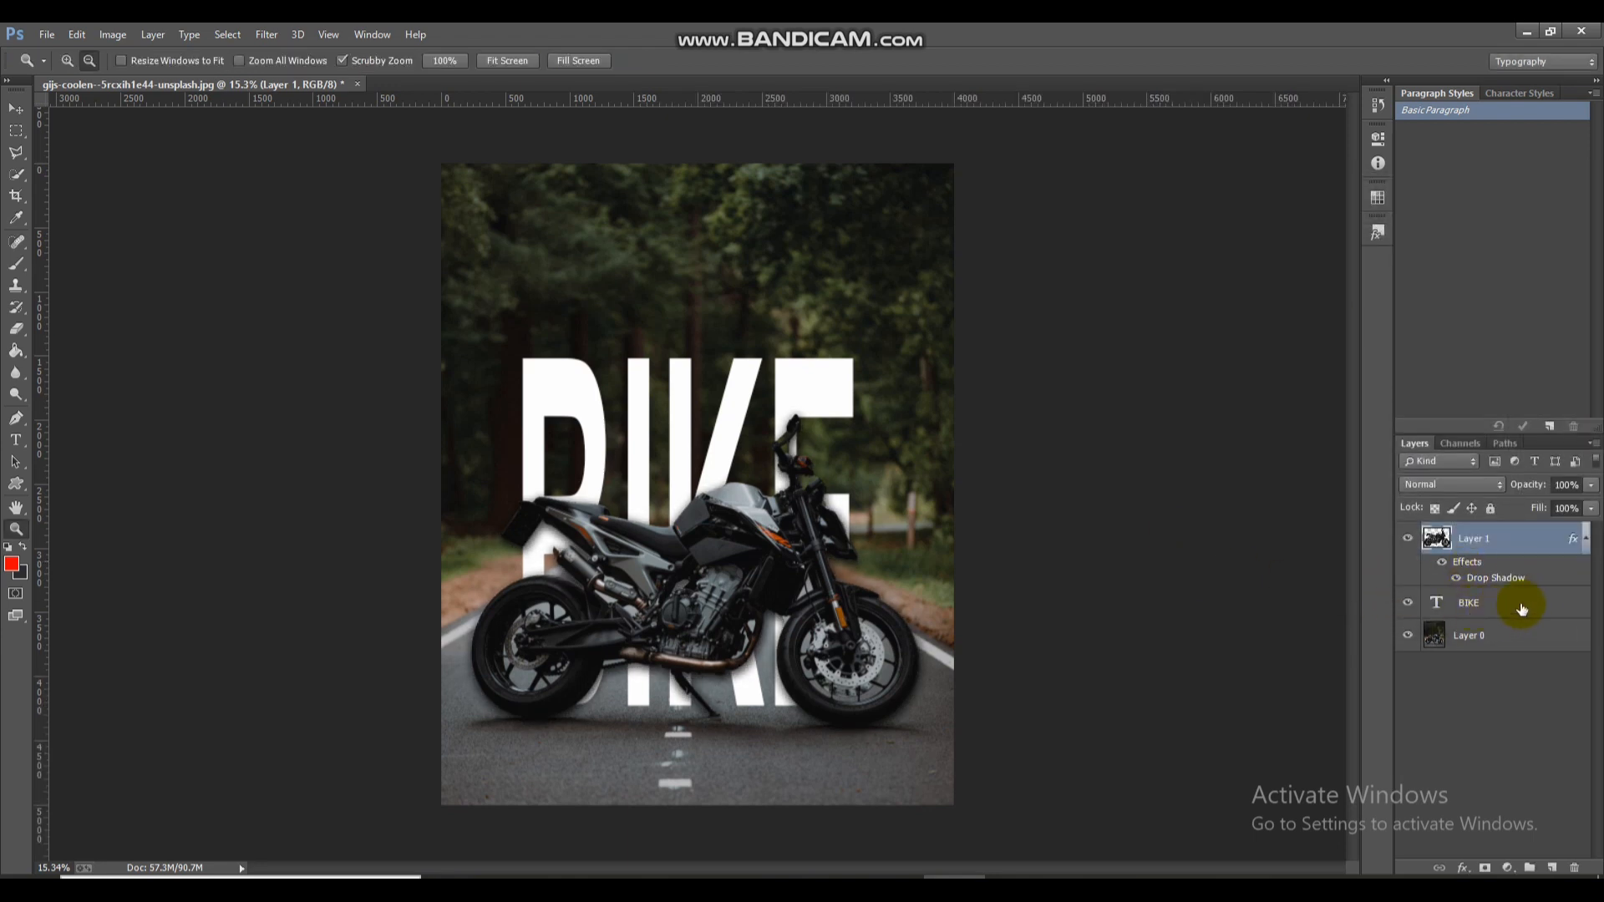
# Apply a Color Overlay in orange-yellow fcac00 to the BIKE text layer.
pyautogui.click(1545, 606)
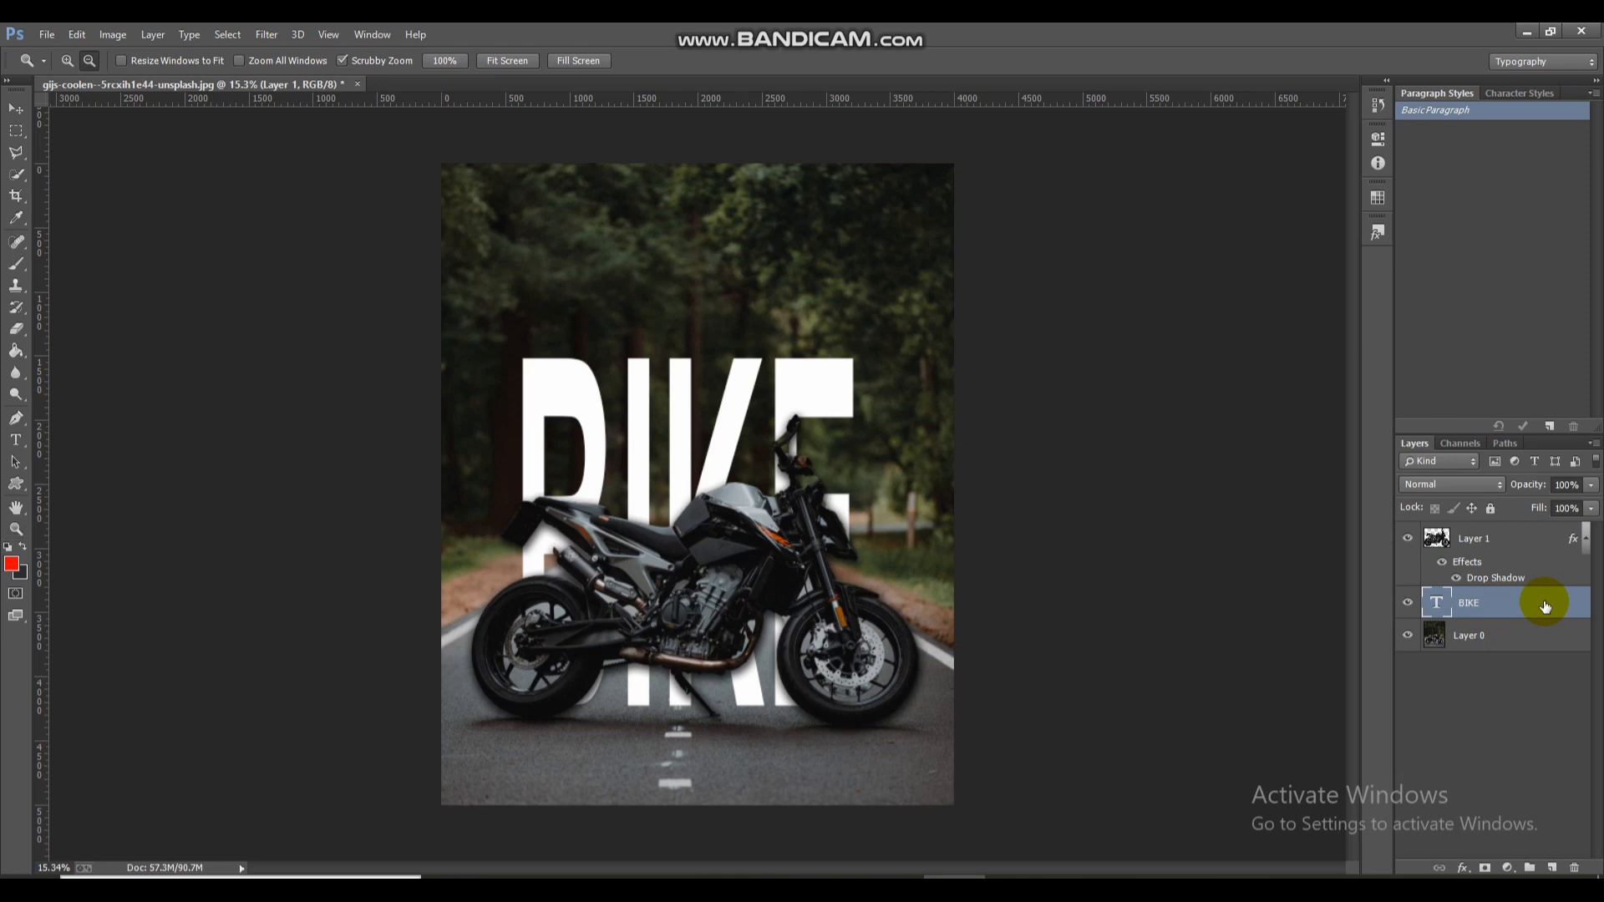
pyautogui.doubleClick(1545, 607)
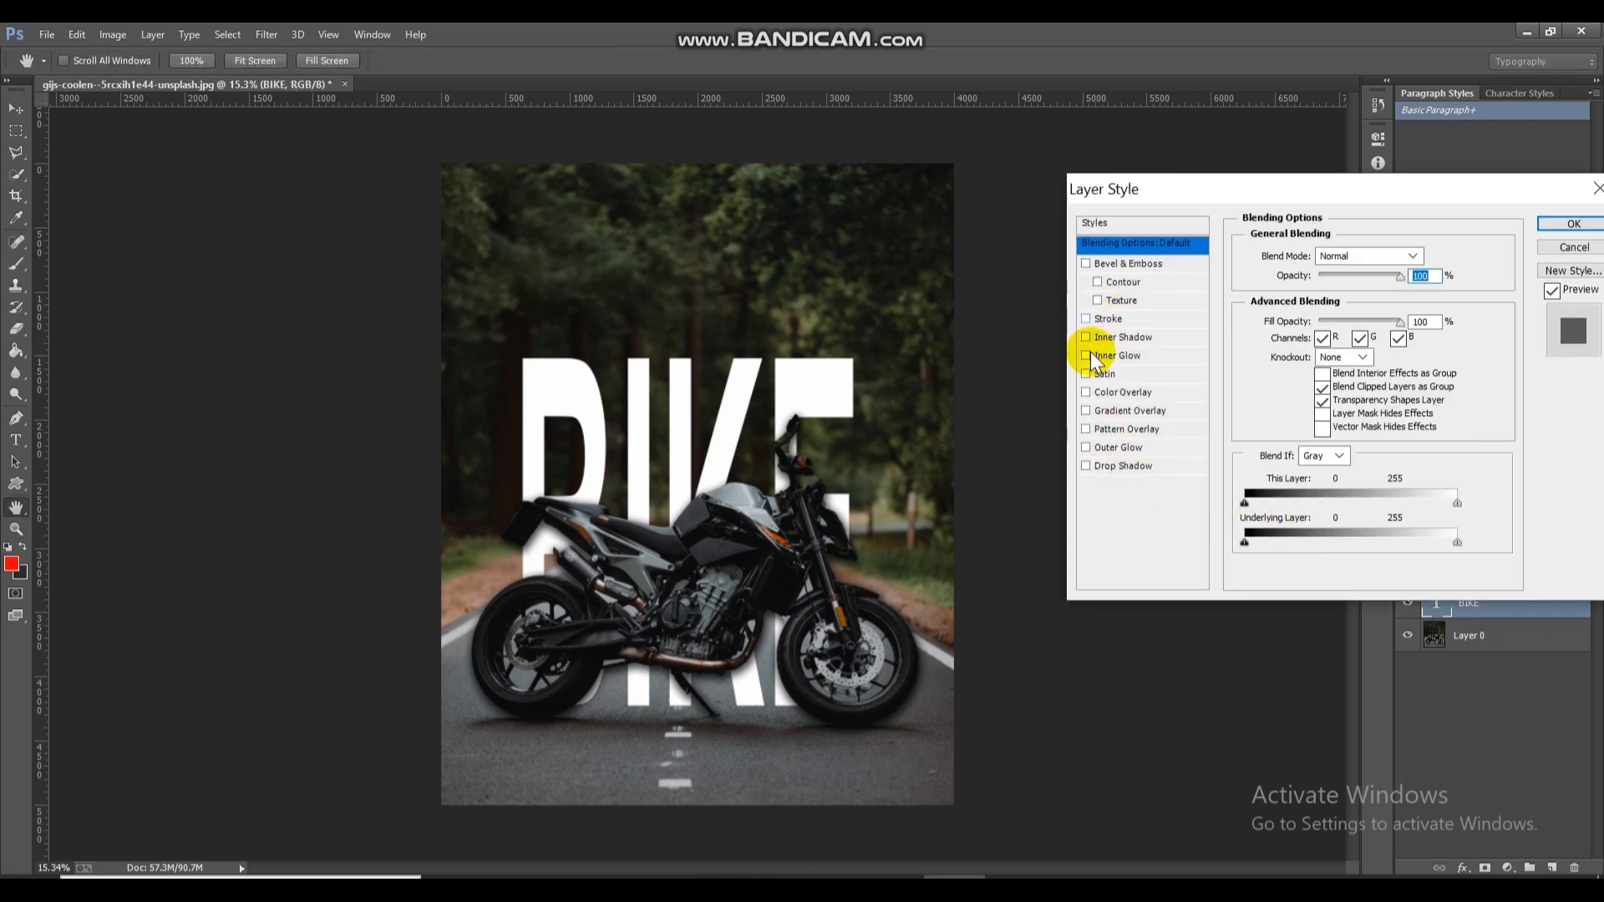
pyautogui.click(1100, 392)
pyautogui.click(1434, 256)
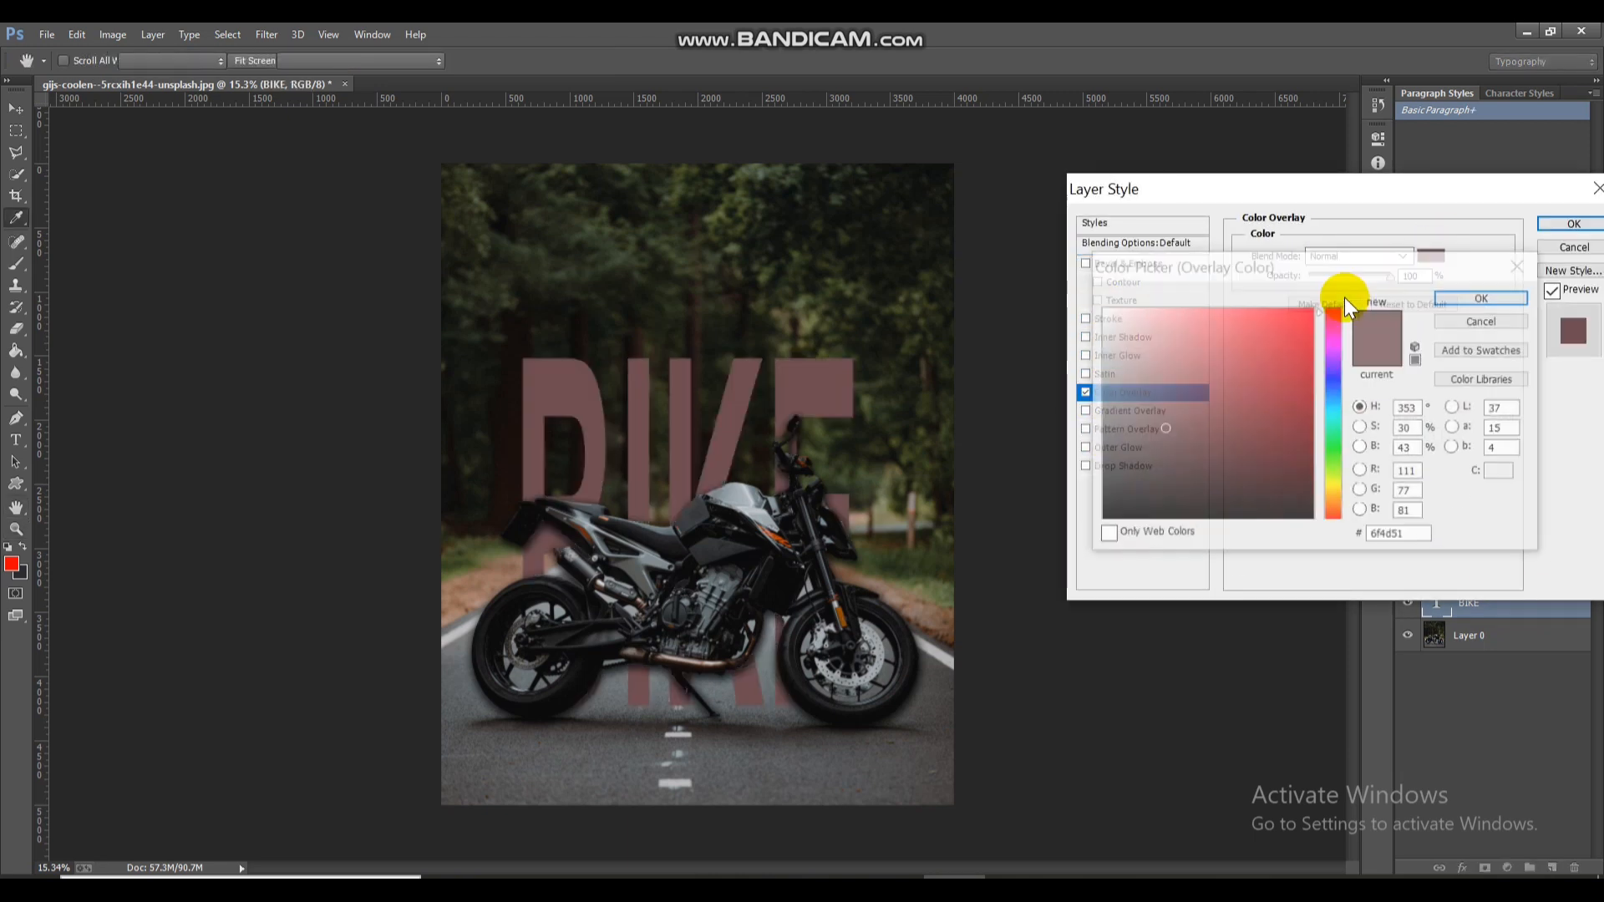
pyautogui.click(1306, 319)
pyautogui.click(1335, 460)
pyautogui.moveTo(1337, 447); pyautogui.dragTo(1335, 496)
pyautogui.click(1312, 311)
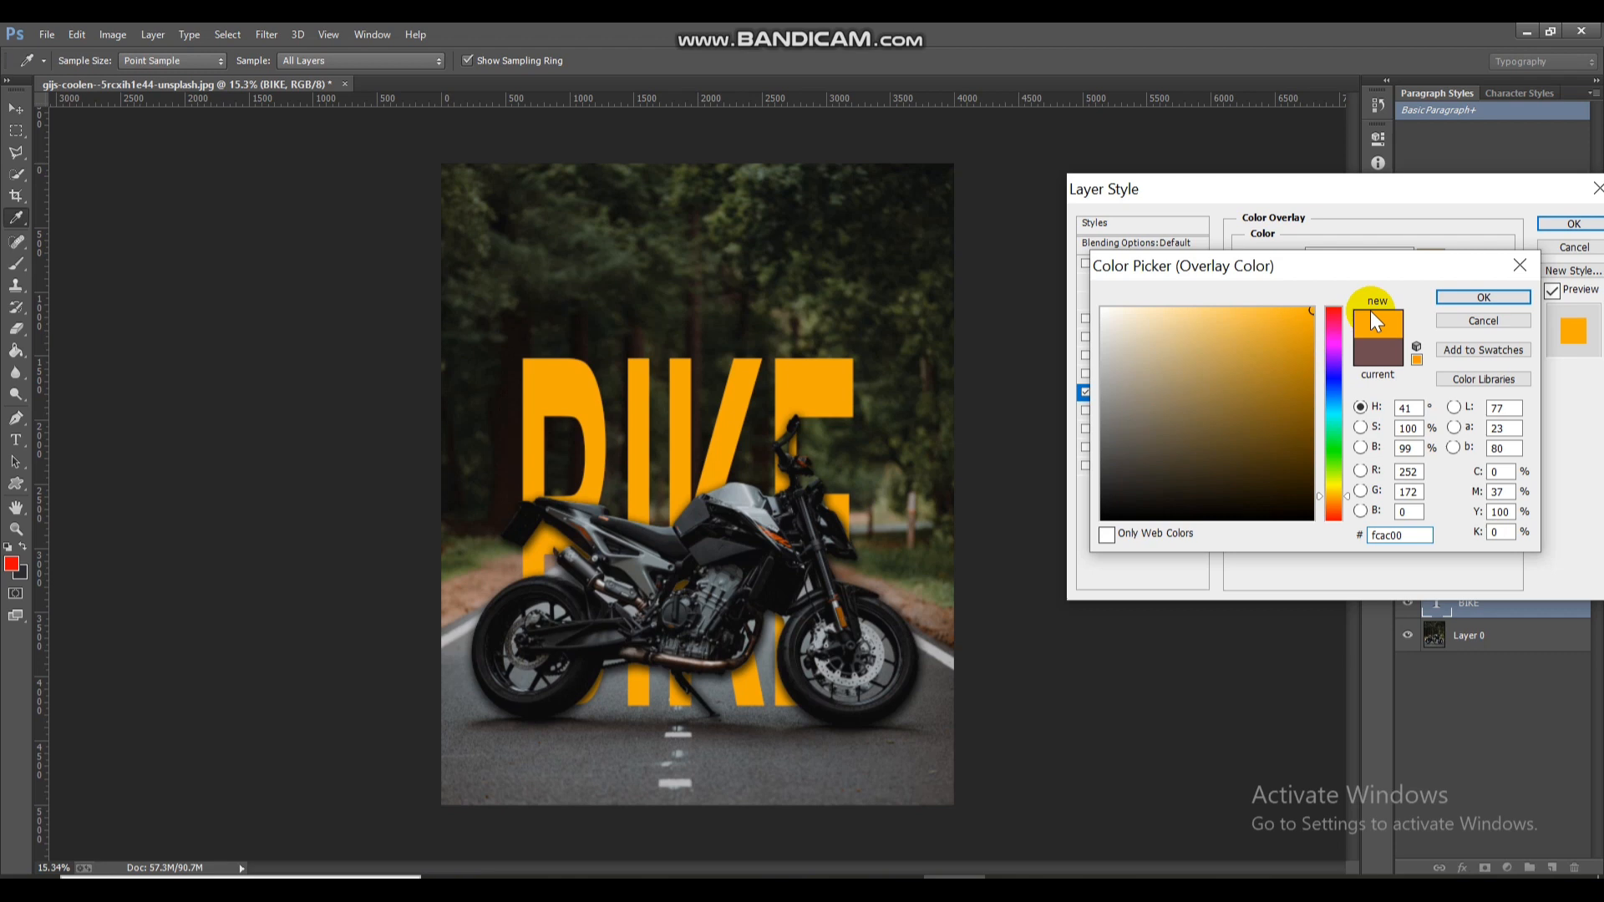
pyautogui.click(1457, 299)
# Add a Drop Shadow to the BIKE text with angle 96°, distance 25 px, spread 9% and size 100 px.
pyautogui.click(1085, 466)
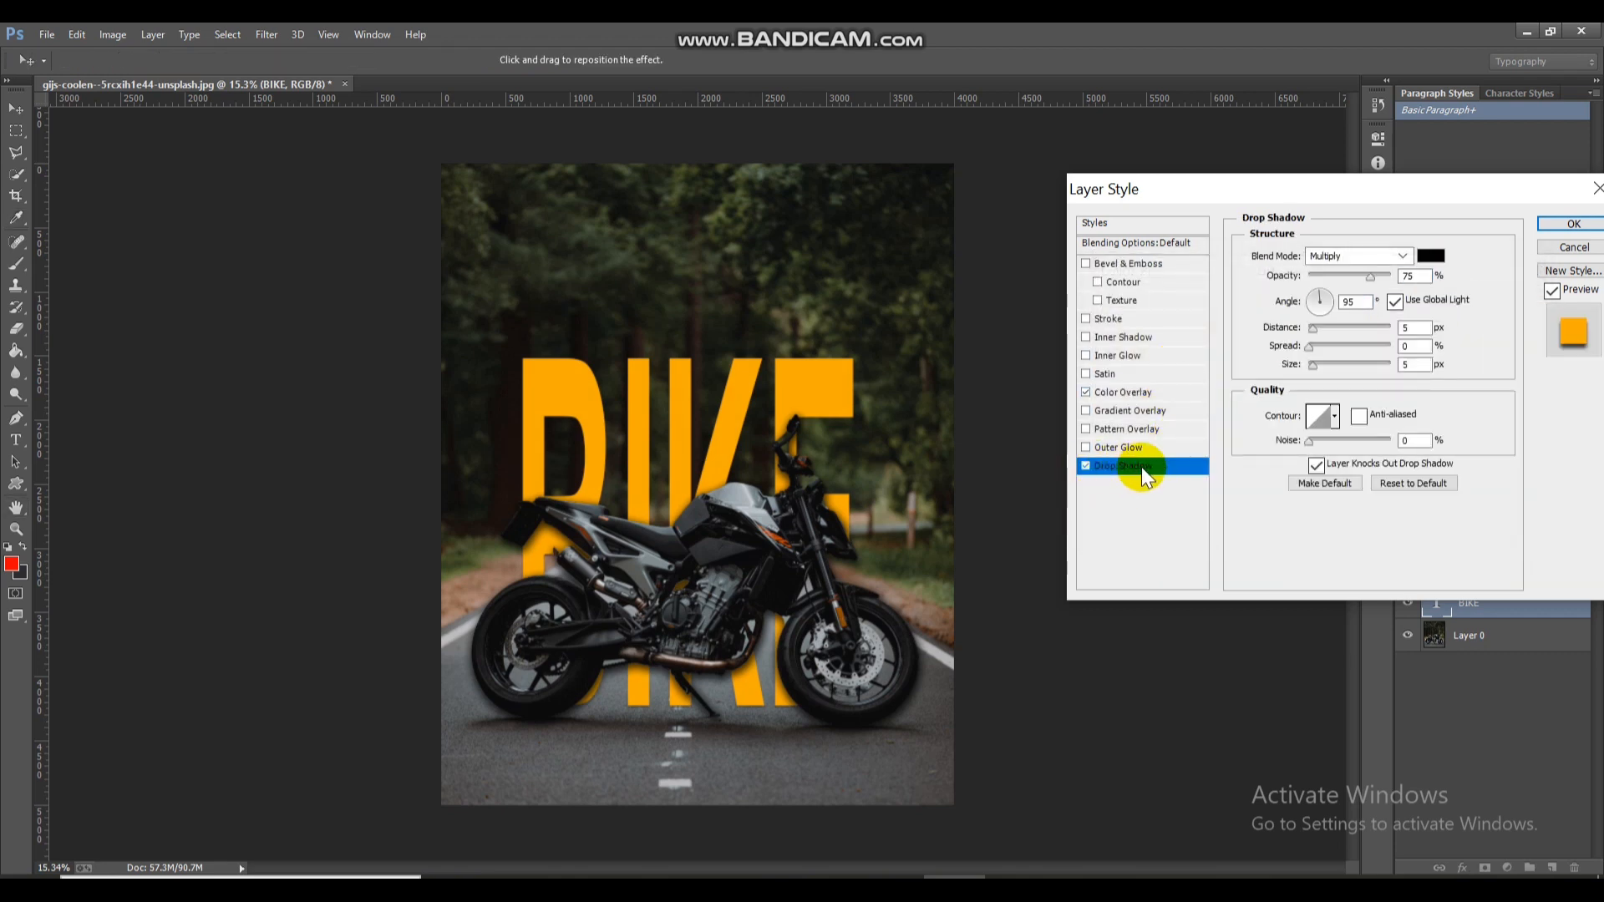
pyautogui.moveTo(1321, 318)
pyautogui.mouseDown()
pyautogui.moveTo(1317, 268)
pyautogui.moveTo(1318, 288)
pyautogui.mouseUp()
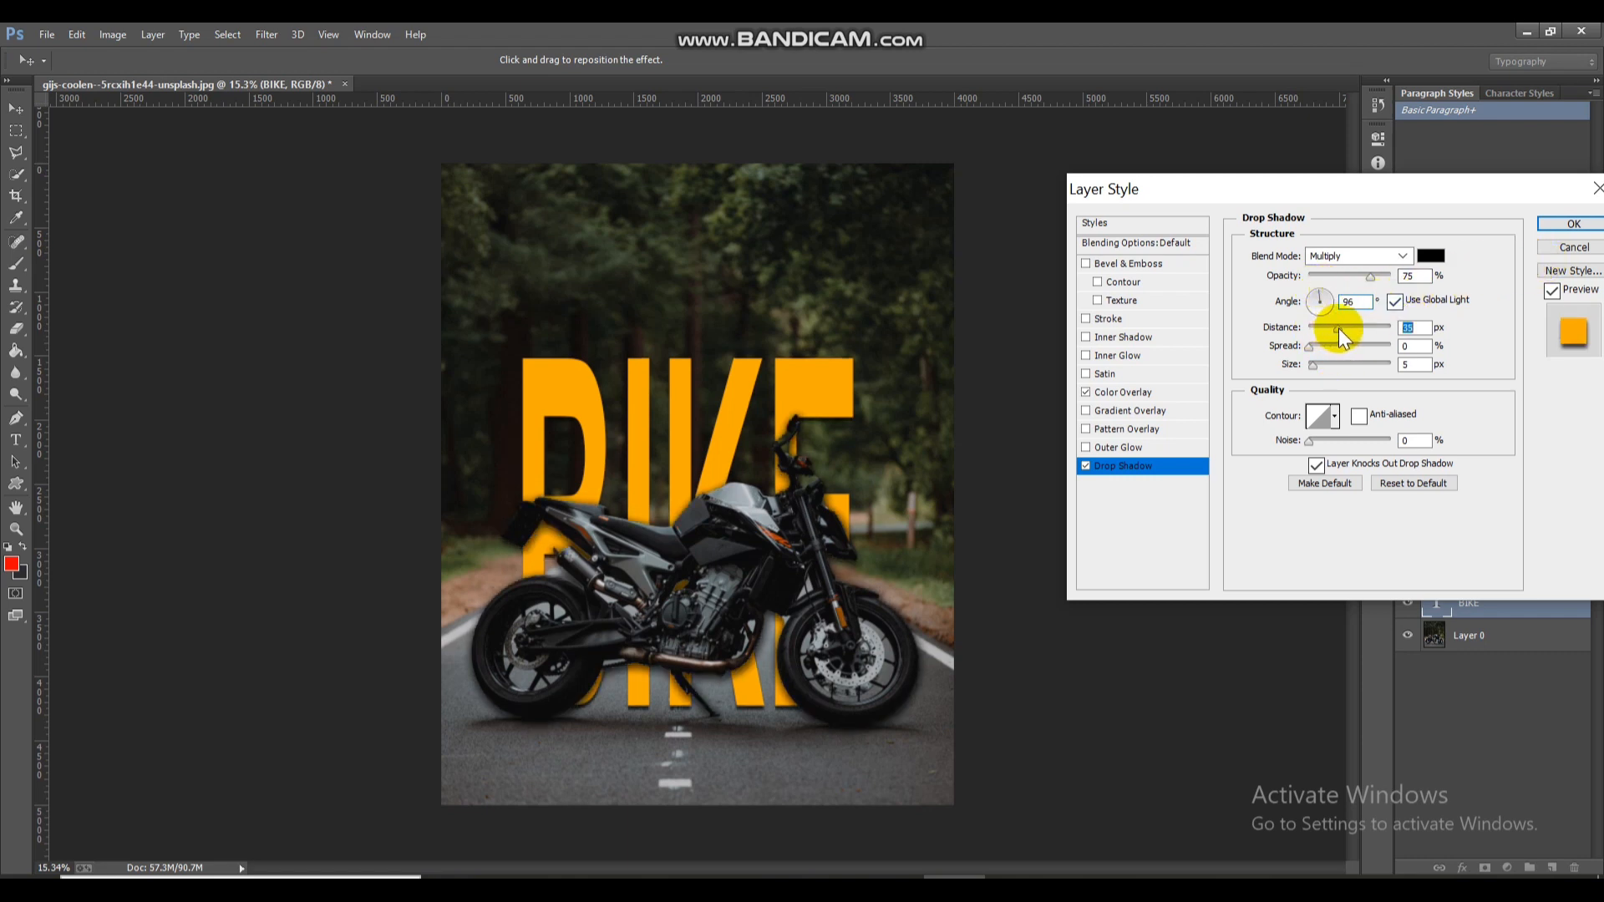
pyautogui.moveTo(1335, 329); pyautogui.dragTo(1345, 369)
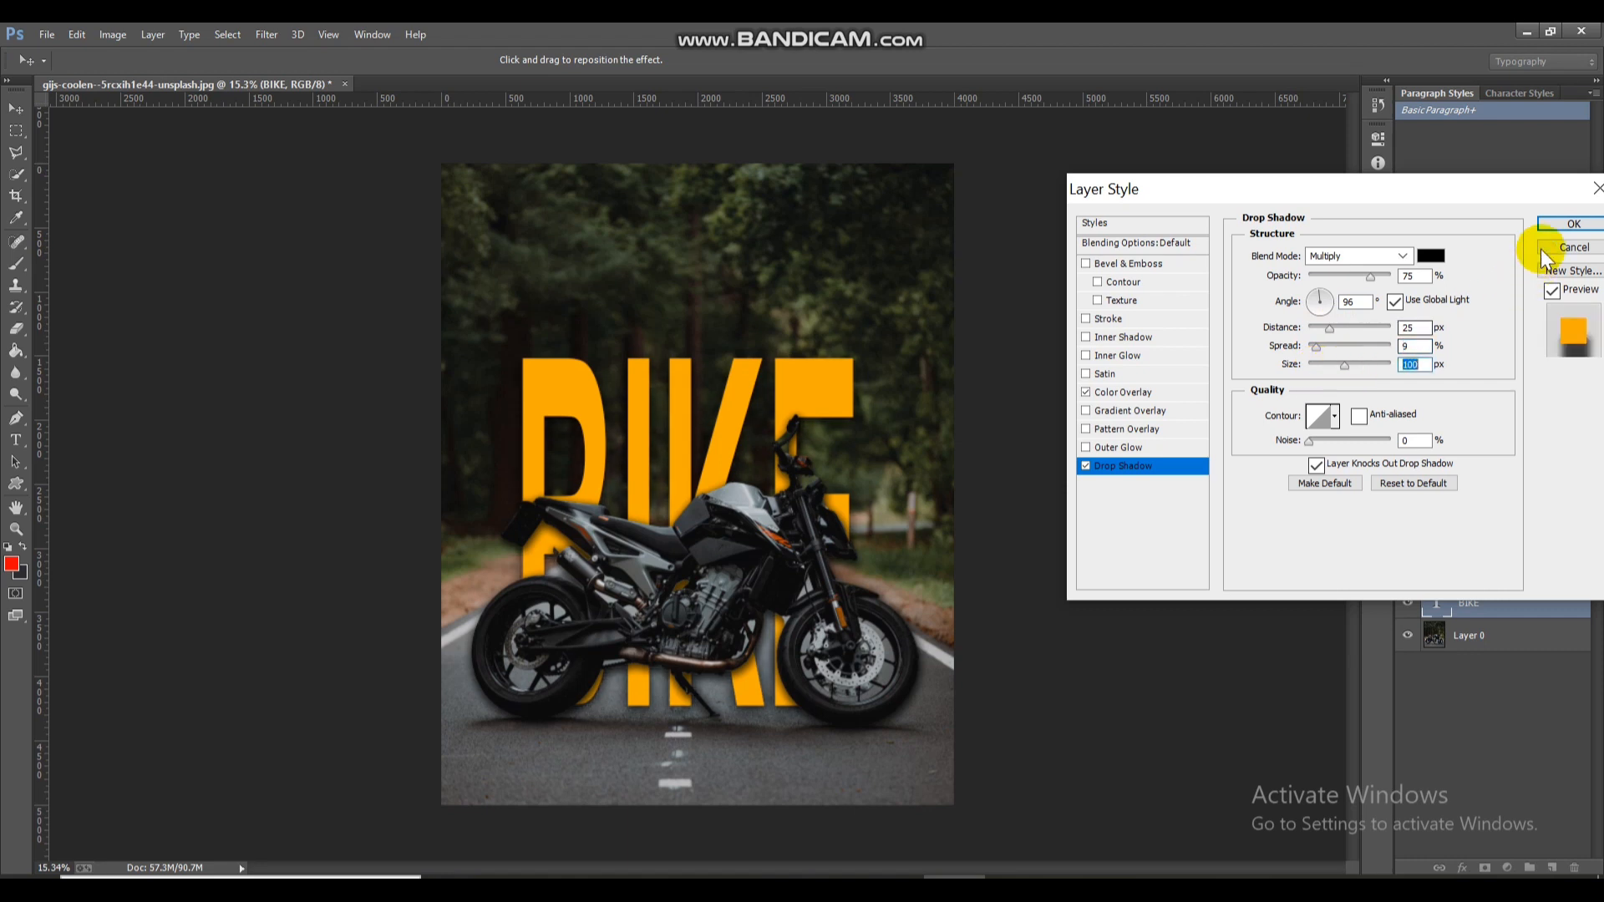
pyautogui.click(1561, 223)
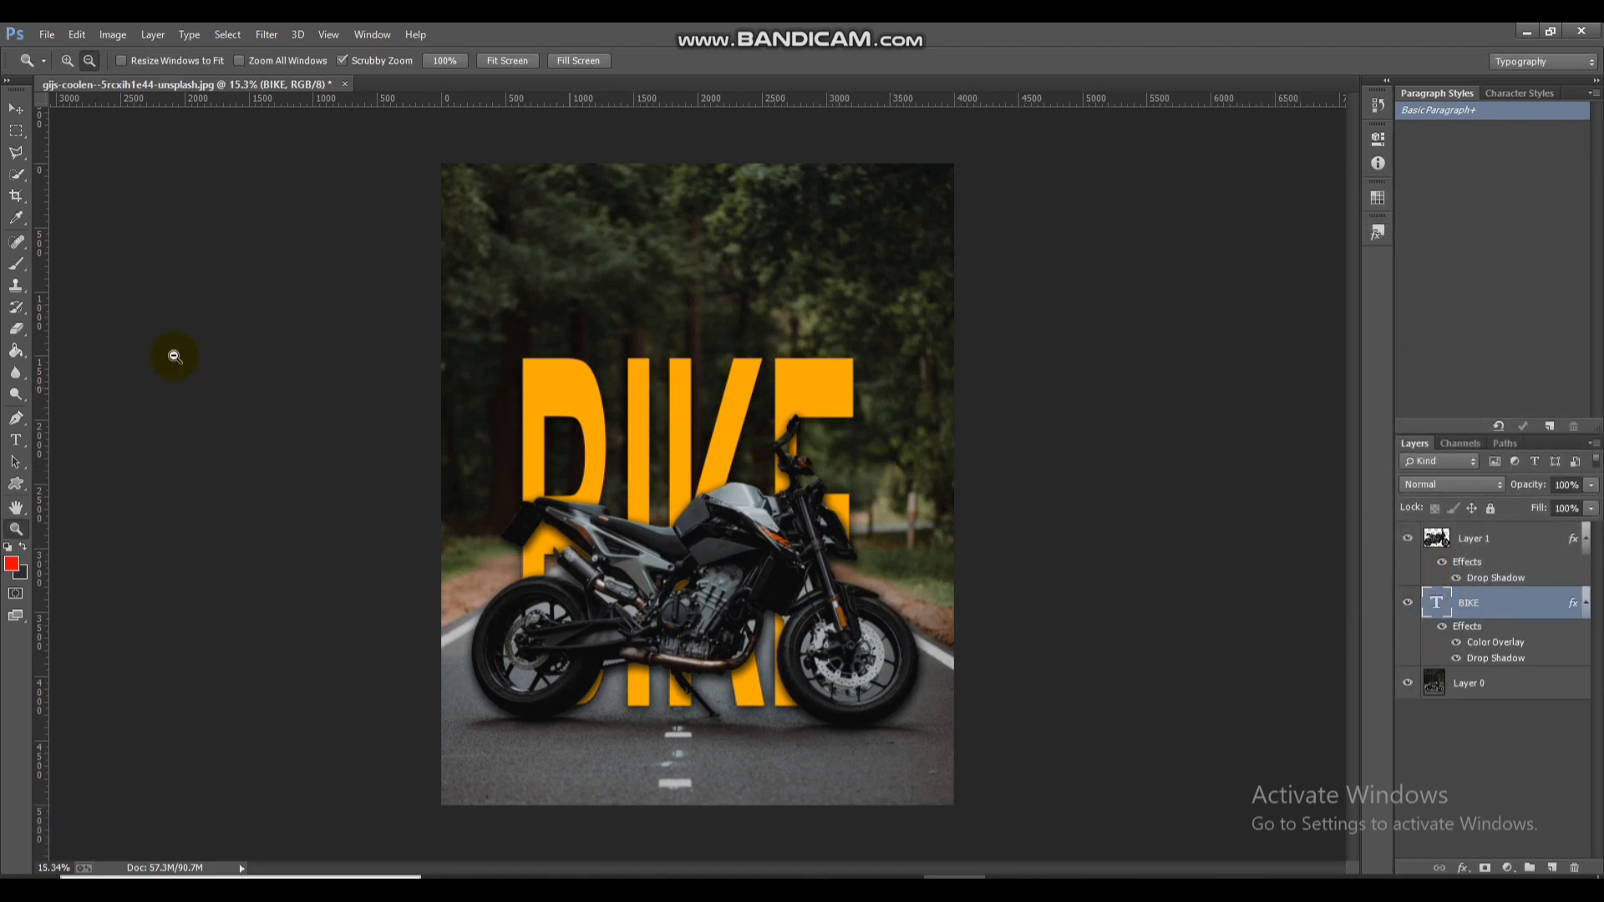
# Enlarge the BIKE text slightly and reposition it a little higher, centred behind the motorcycle.
pyautogui.click(14, 117)
pyautogui.moveTo(681, 424)
pyautogui.mouseDown()
pyautogui.moveTo(694, 388)
pyautogui.moveTo(693, 450)
pyautogui.mouseUp()
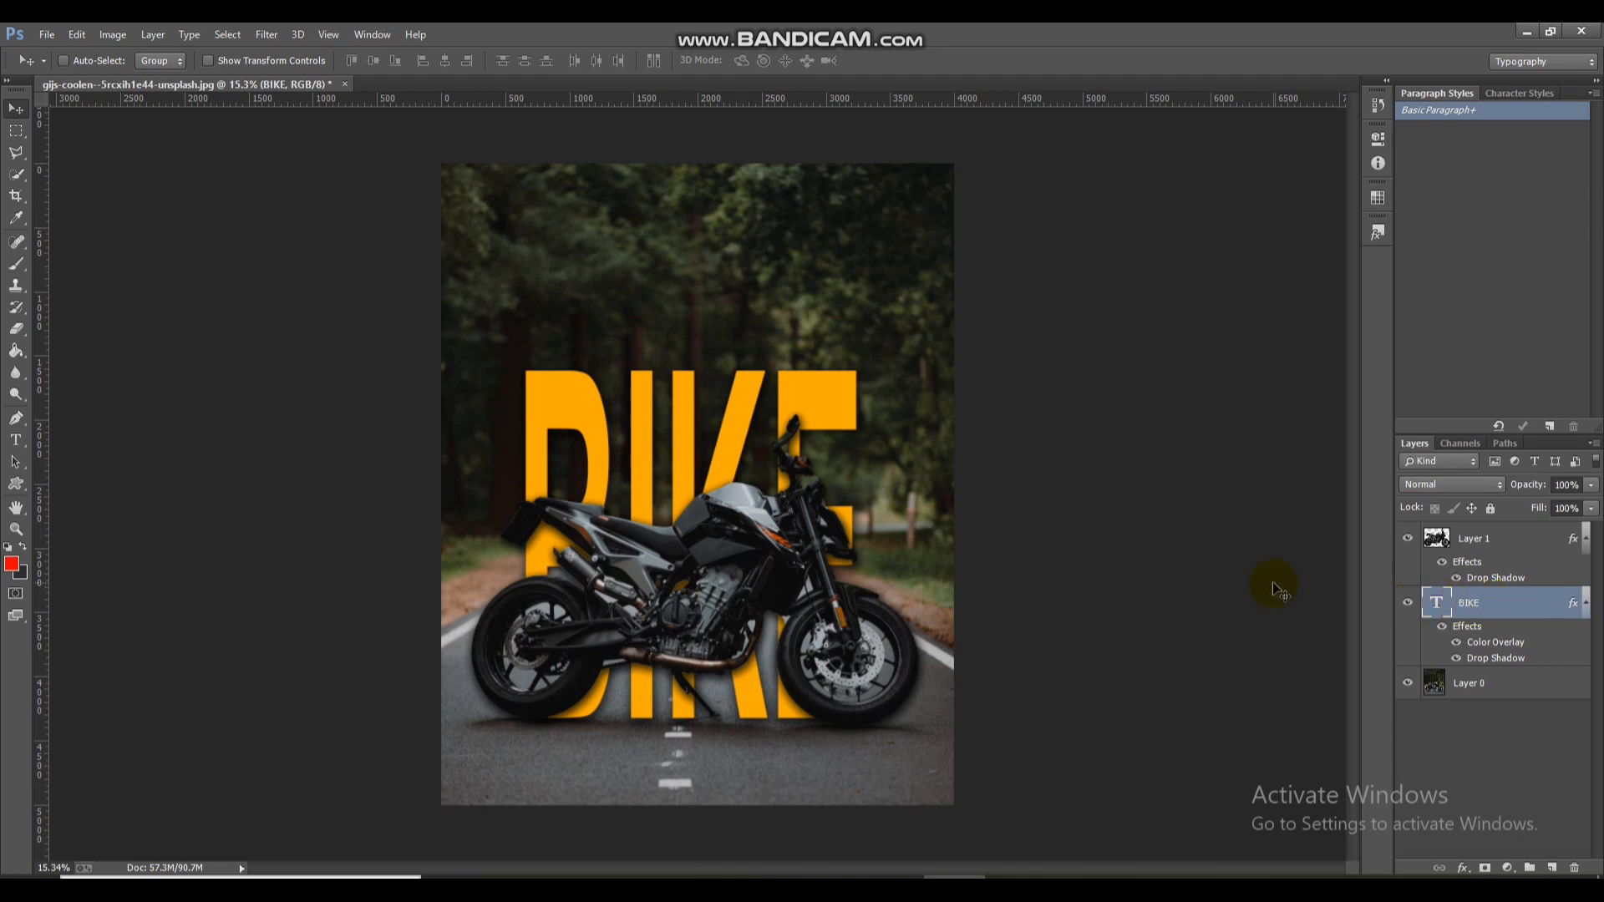
pyautogui.hotkey('ctrl', 't')
pyautogui.moveTo(867, 298); pyautogui.dragTo(890, 289)
pyautogui.moveTo(744, 427)
pyautogui.mouseDown()
pyautogui.moveTo(740, 396)
pyautogui.moveTo(759, 402)
pyautogui.mouseUp()
pyautogui.click(807, 63)
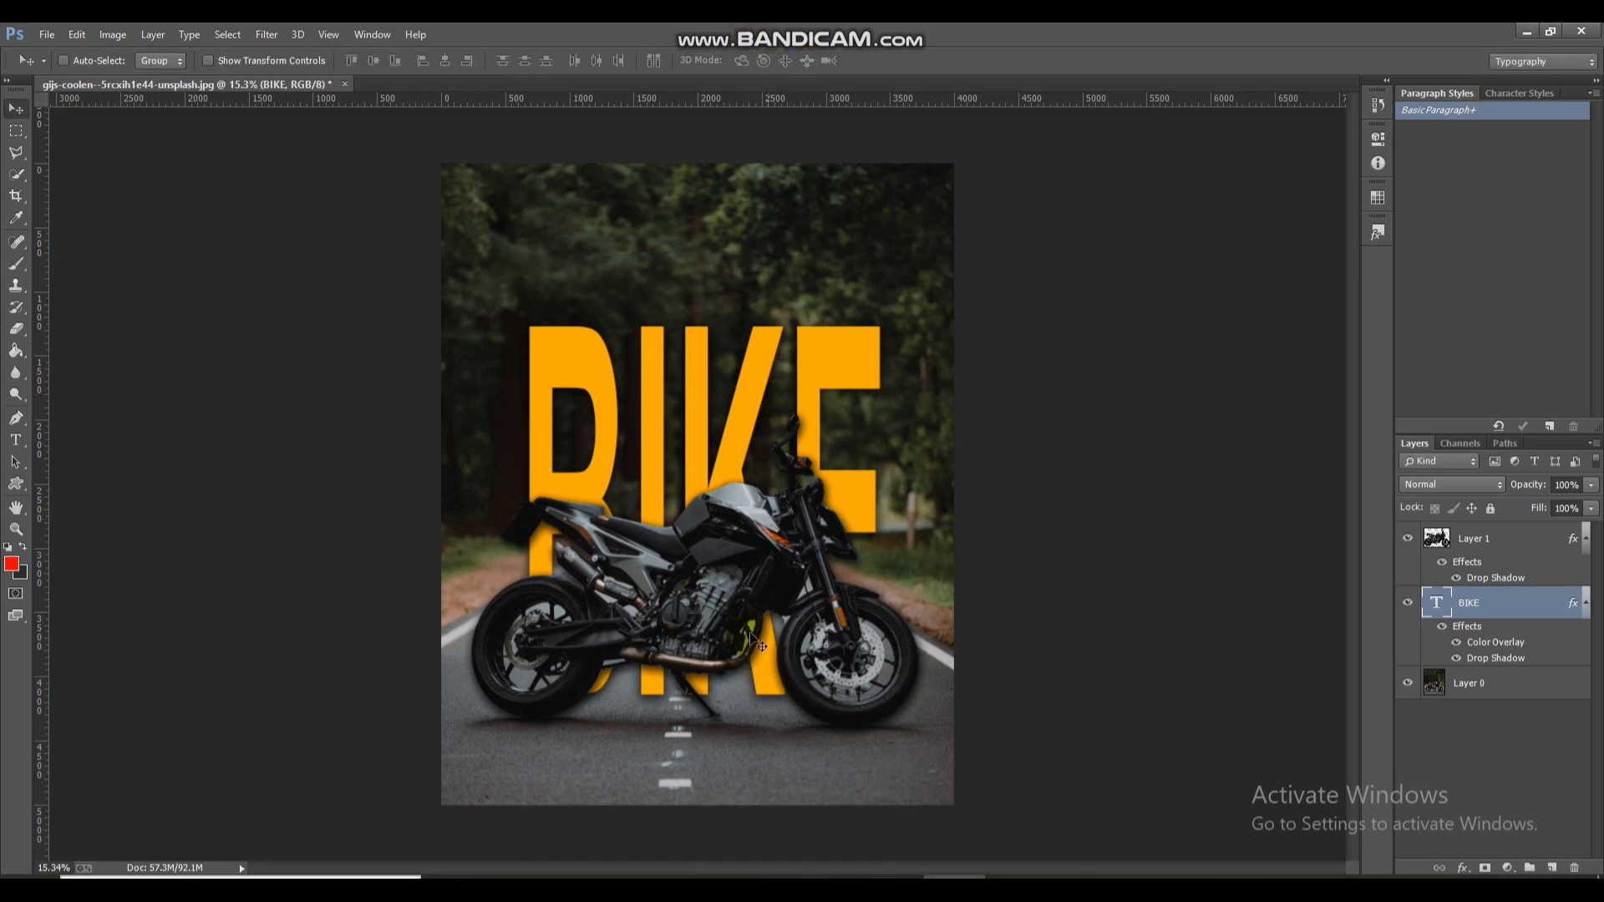
# Add a Curves adjustment layer above the BIKE text, raising the highlights and lowering the shadows from input 64 to output 59.
pyautogui.click(16, 529)
pyautogui.moveTo(670, 549); pyautogui.dragTo(673, 547)
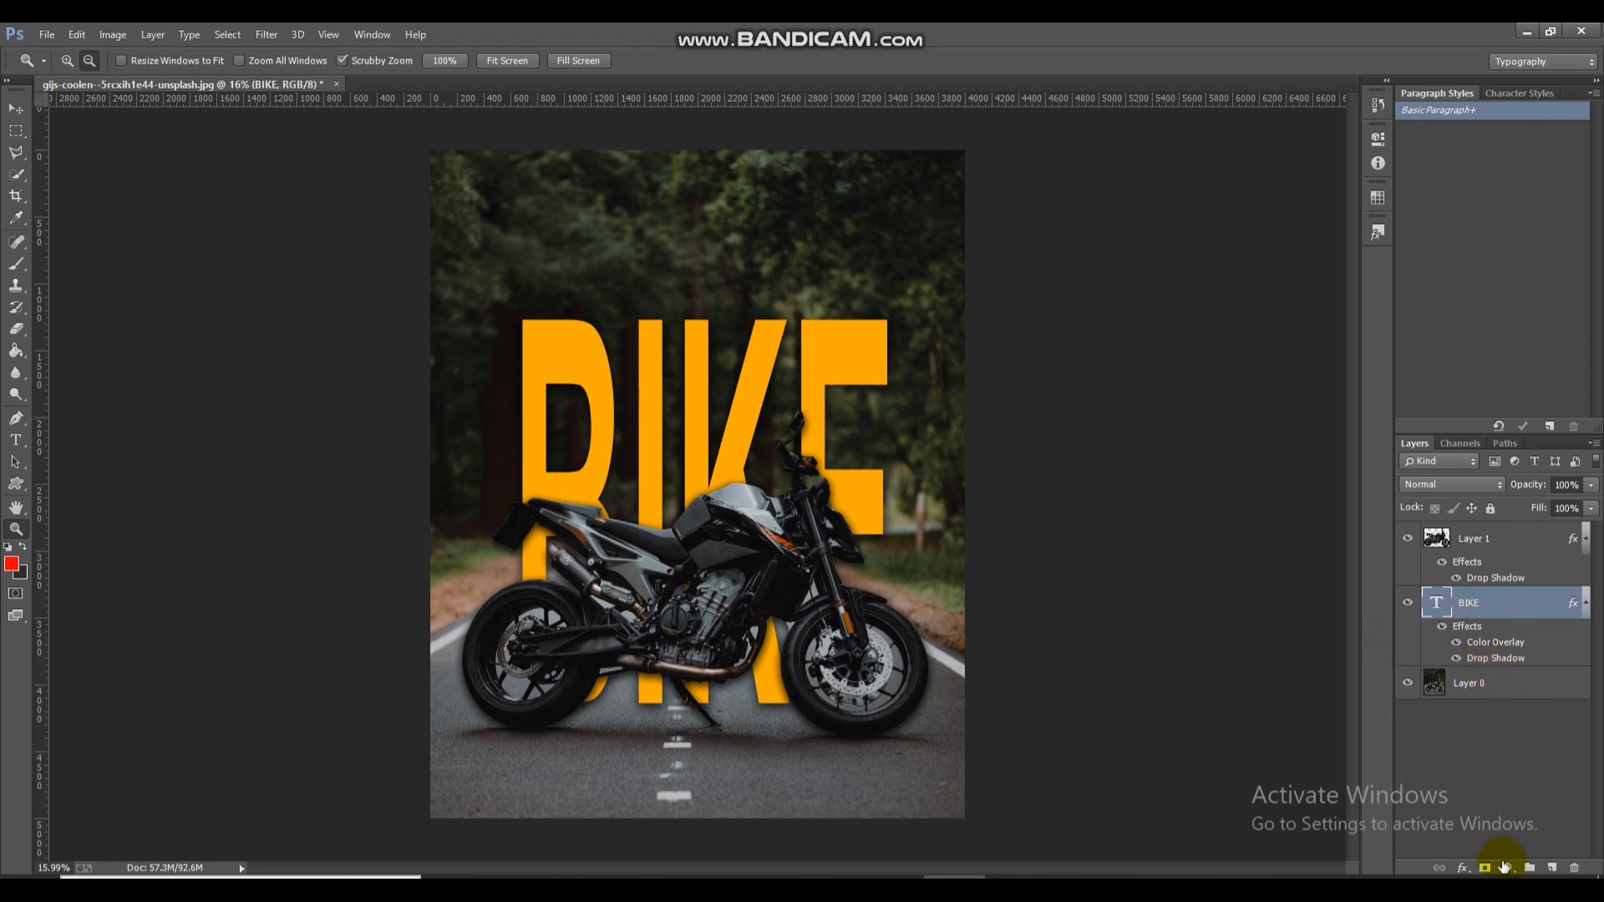
pyautogui.click(1505, 867)
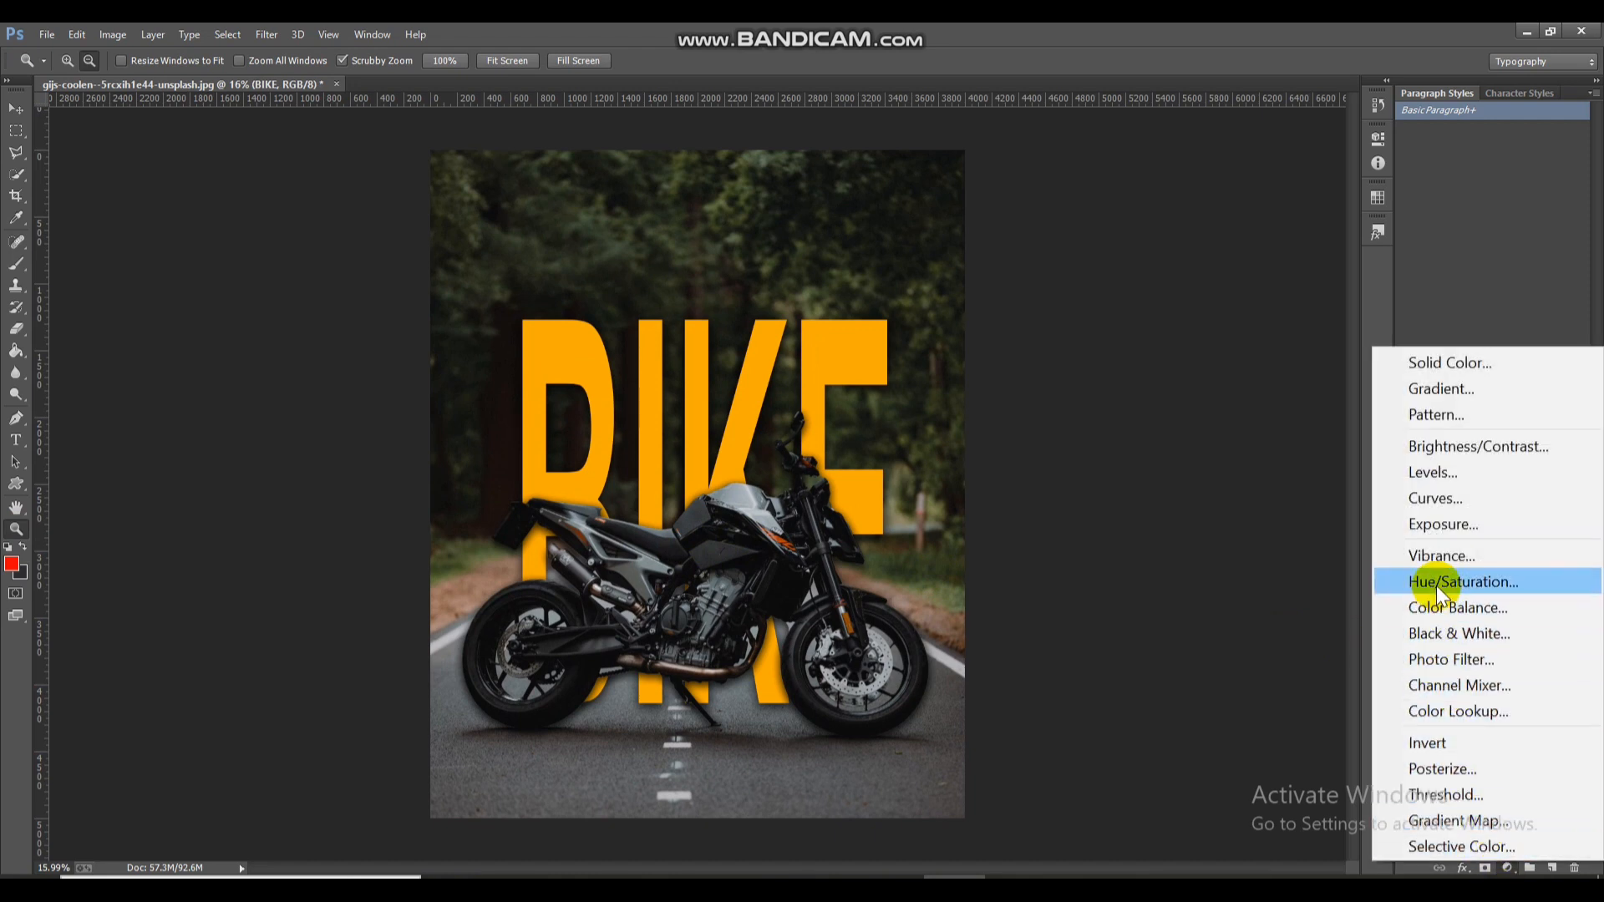
pyautogui.click(1439, 498)
pyautogui.moveTo(1296, 256); pyautogui.dragTo(1296, 250)
pyautogui.click(1230, 322)
pyautogui.moveTo(1230, 322); pyautogui.dragTo(1231, 325)
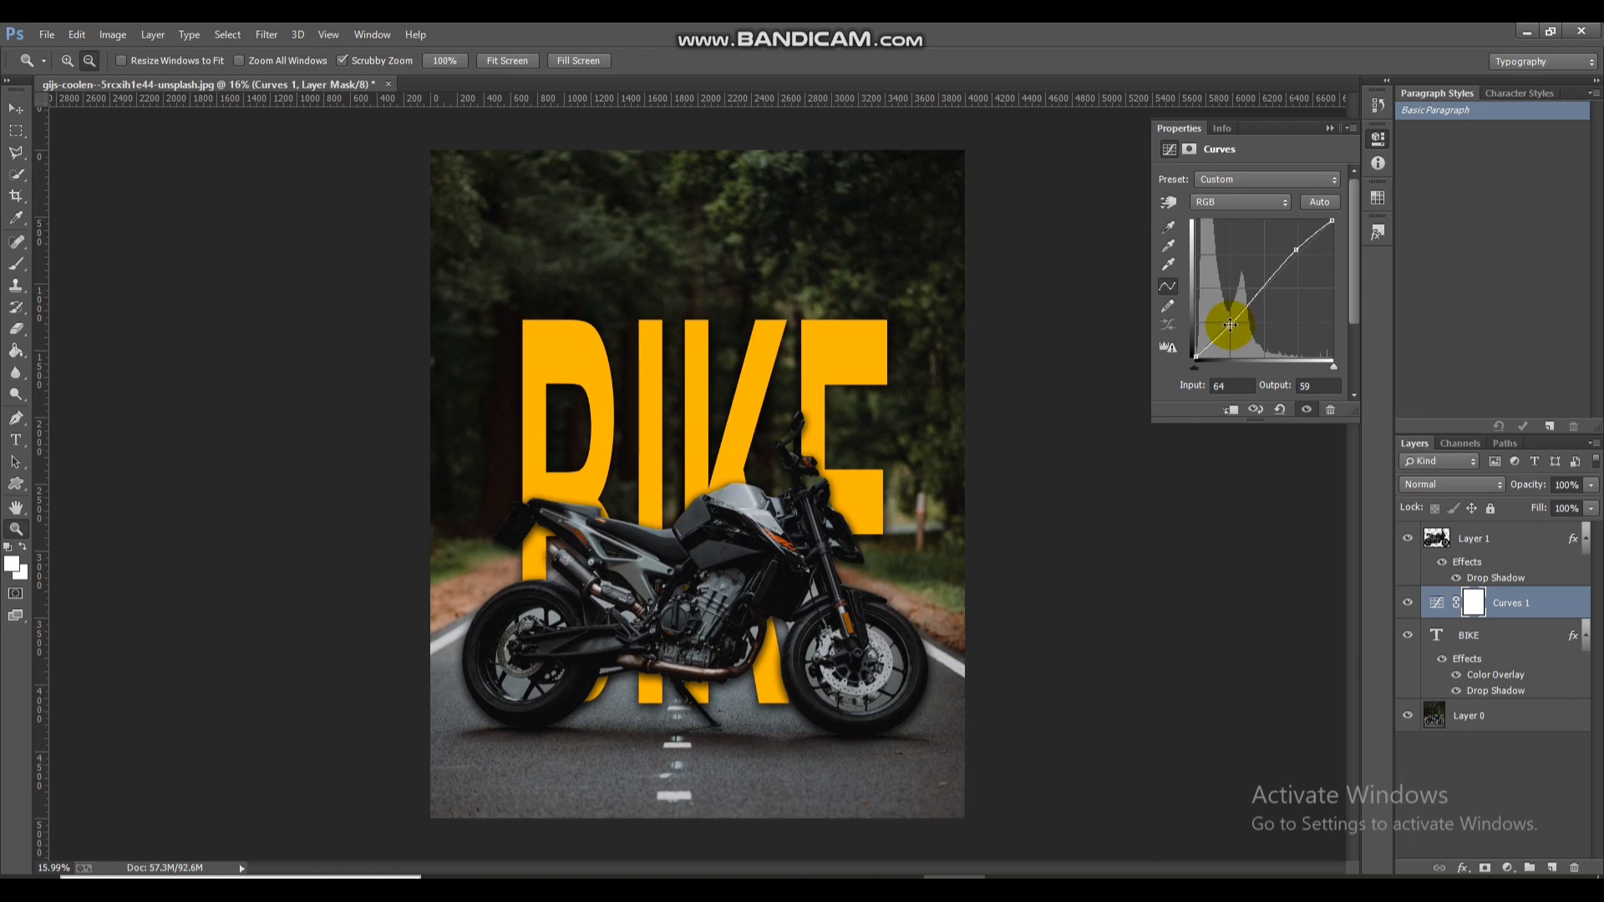
pyautogui.click(1332, 128)
# Add a Selective Color adjustment layer with Greens set to Cyan +24, Magenta +22 and Yellow +11, and deselect all layers.
pyautogui.click(1507, 867)
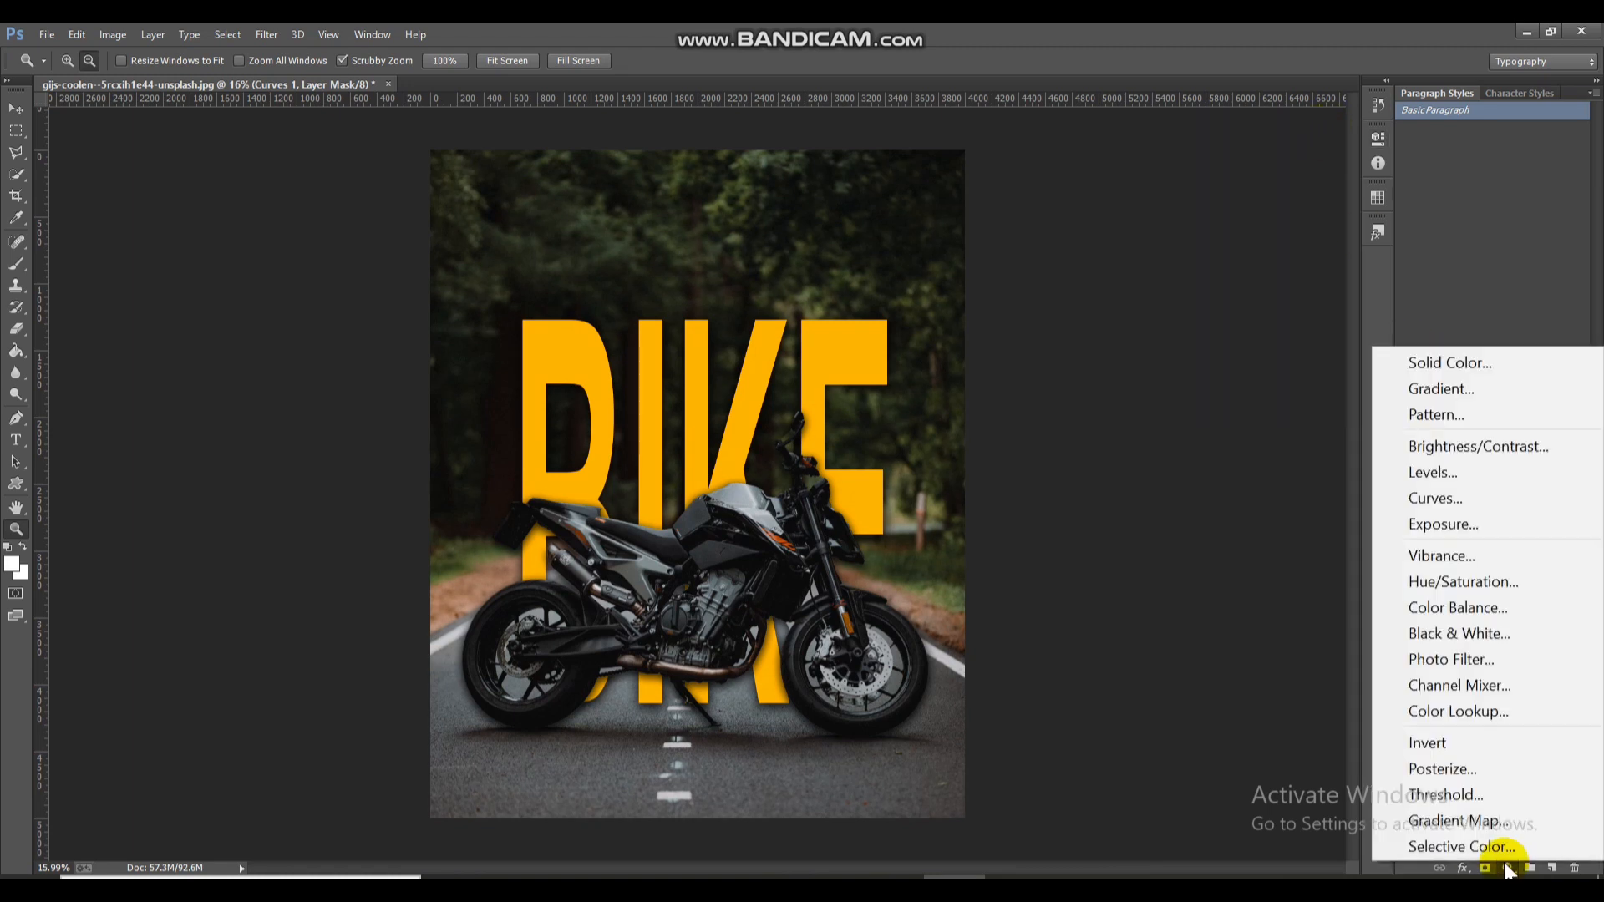
pyautogui.click(1480, 840)
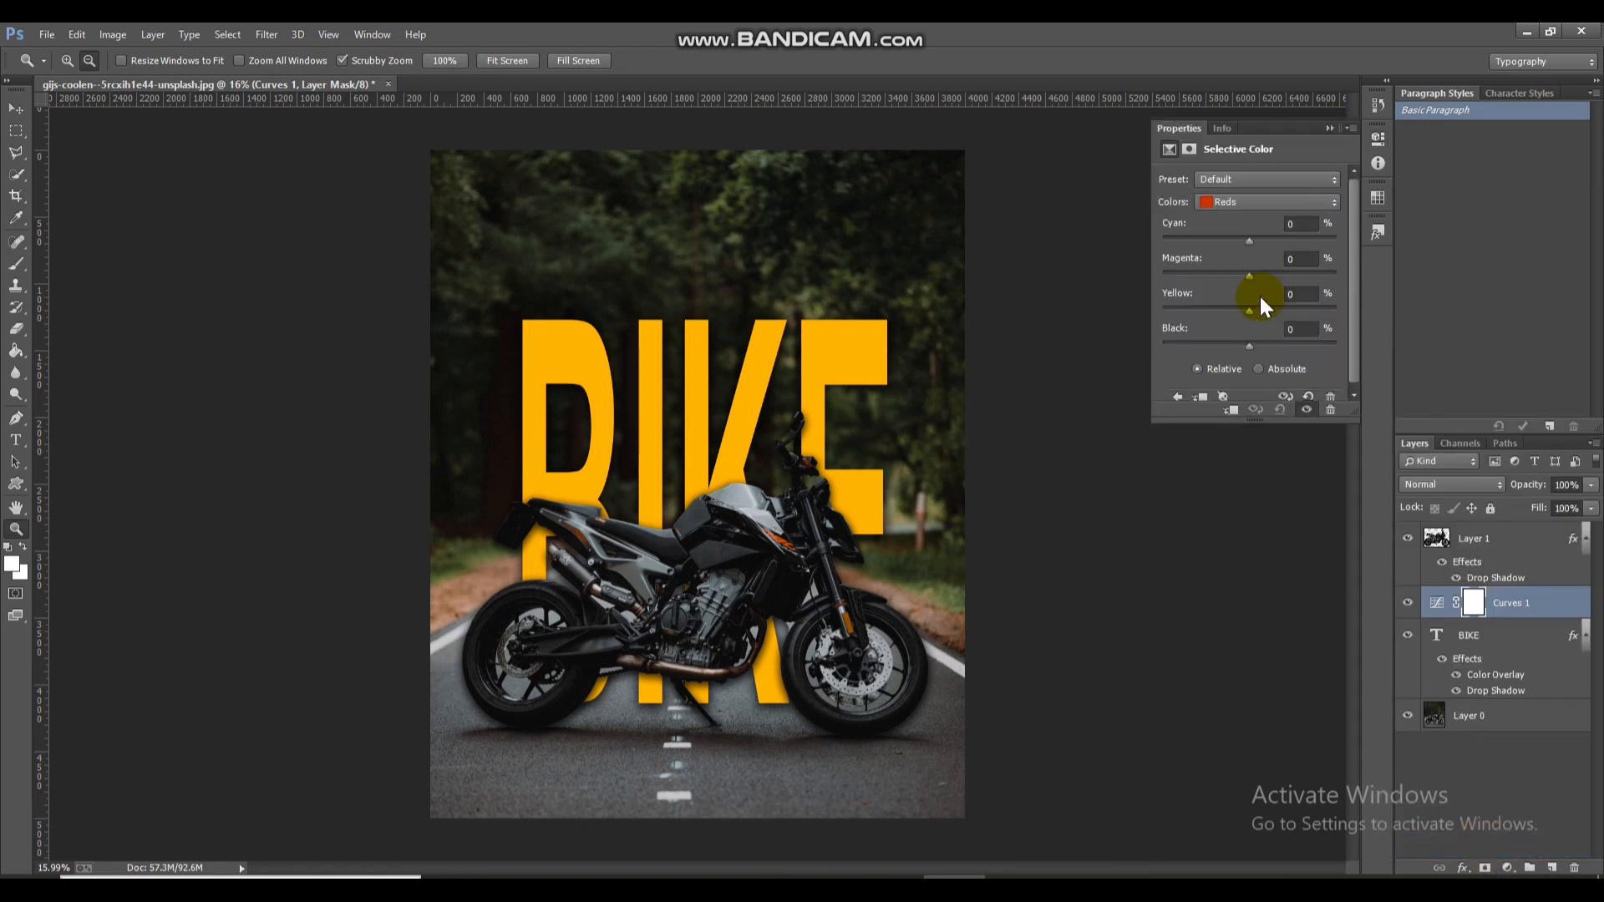
pyautogui.click(1228, 203)
pyautogui.click(1231, 268)
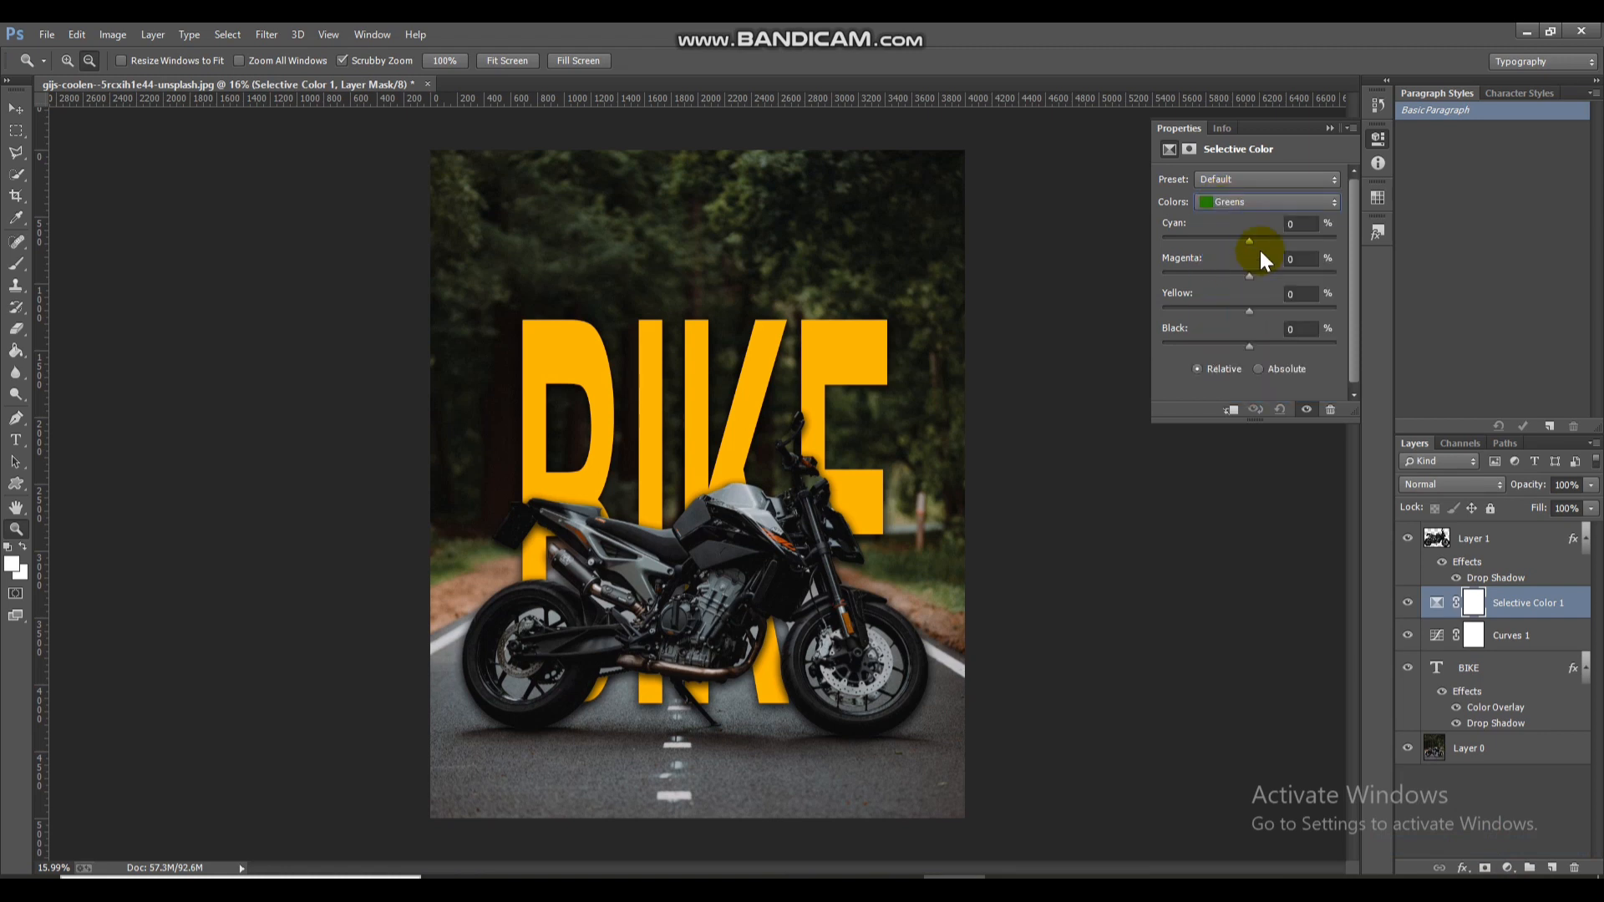
pyautogui.moveTo(1257, 242); pyautogui.dragTo(1269, 244)
pyautogui.scroll(-1, 1221, 234)
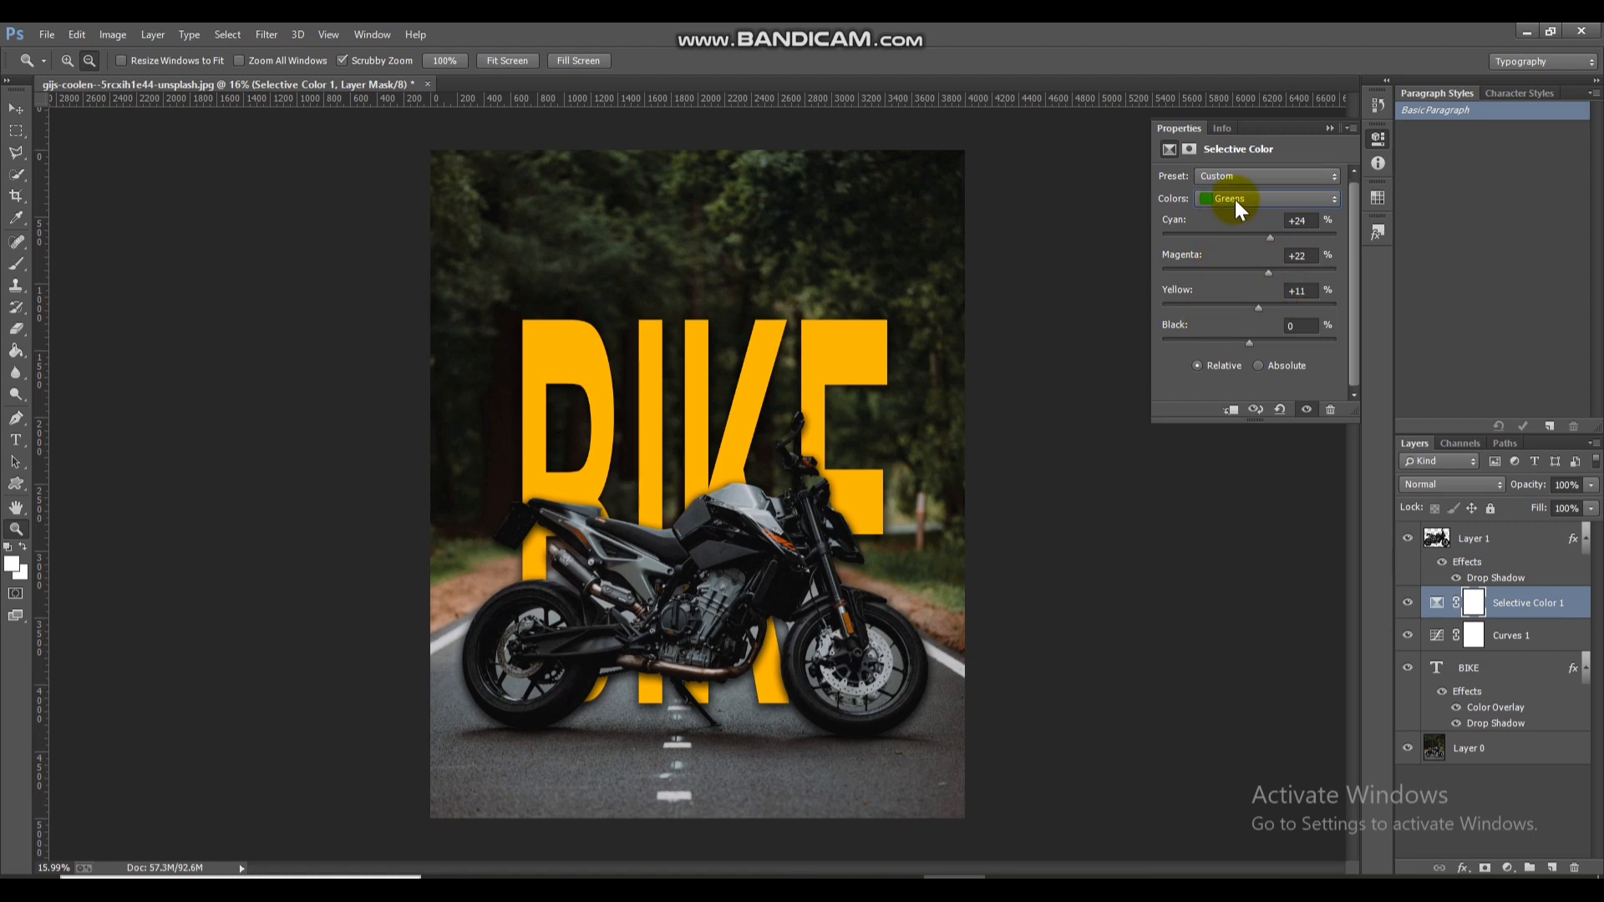
pyautogui.click(1236, 200)
pyautogui.click(1235, 201)
pyautogui.click(1235, 201)
pyautogui.click(1238, 267)
pyautogui.click(1496, 807)
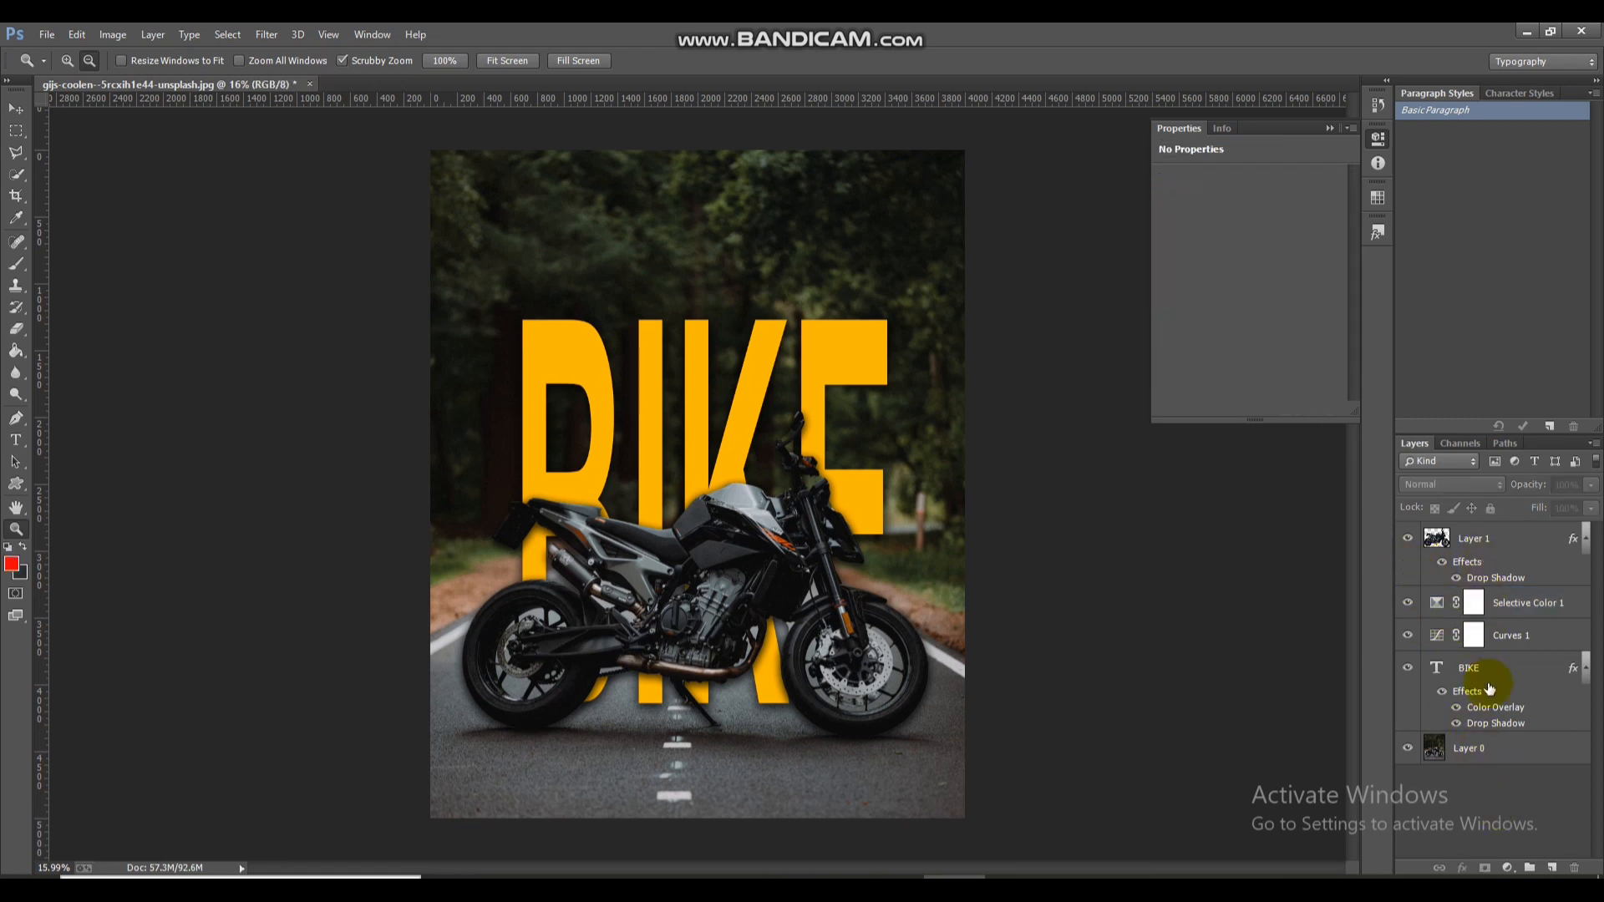
# Add Bevel & Emboss with Contour and Texture to the BIKE text layer, and view the finished composition.
pyautogui.click(1544, 677)
pyautogui.doubleClick(1533, 669)
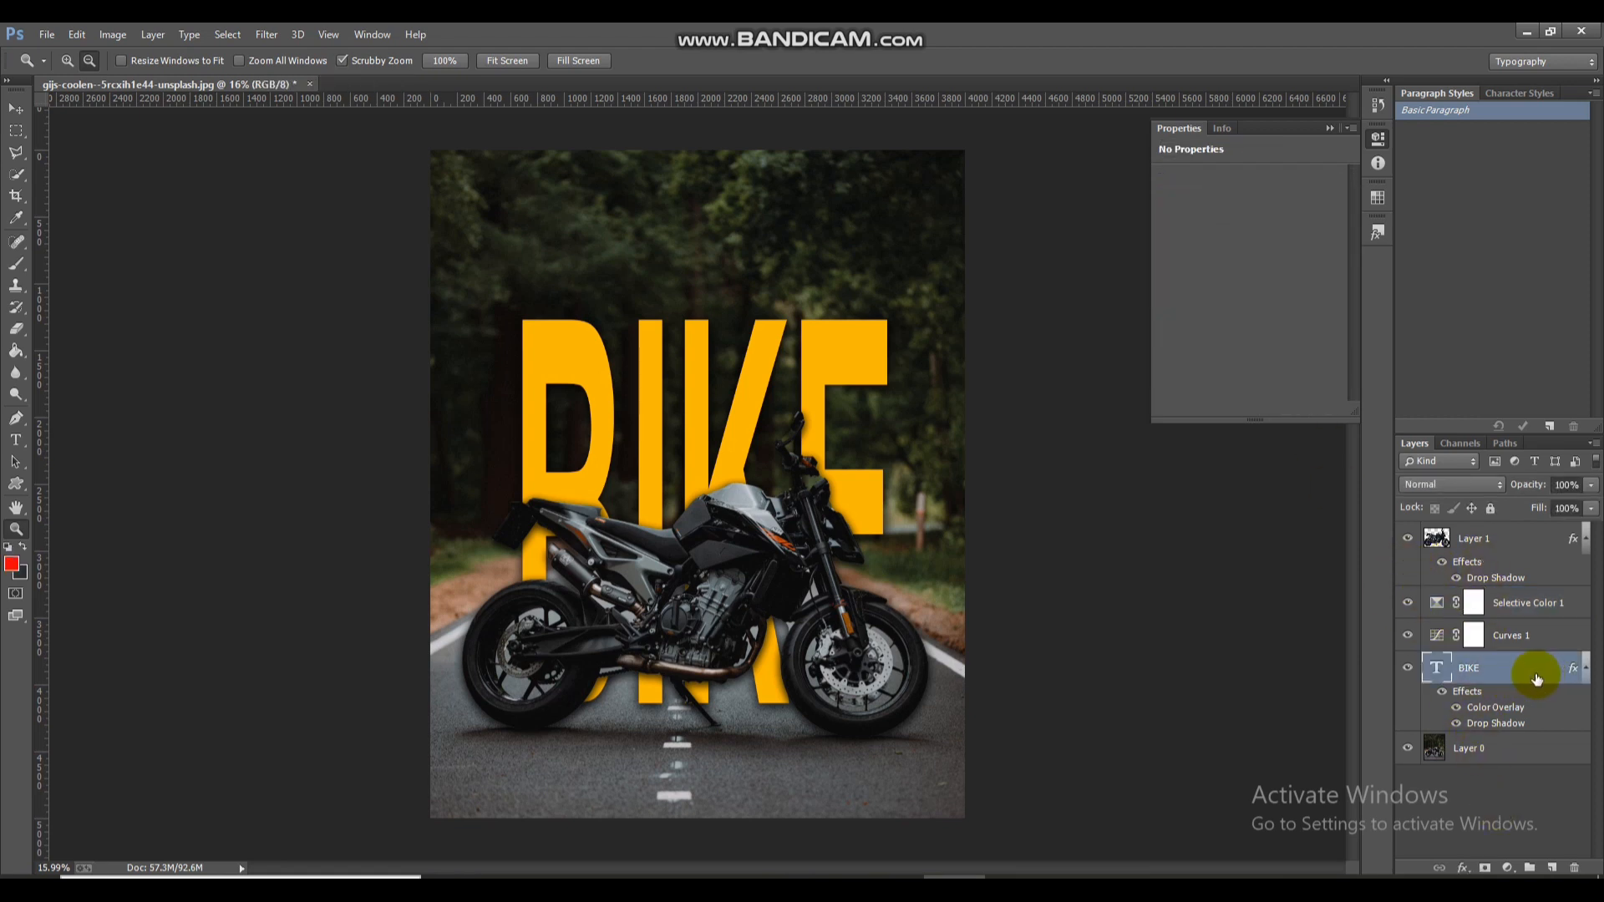
pyautogui.click(1096, 300)
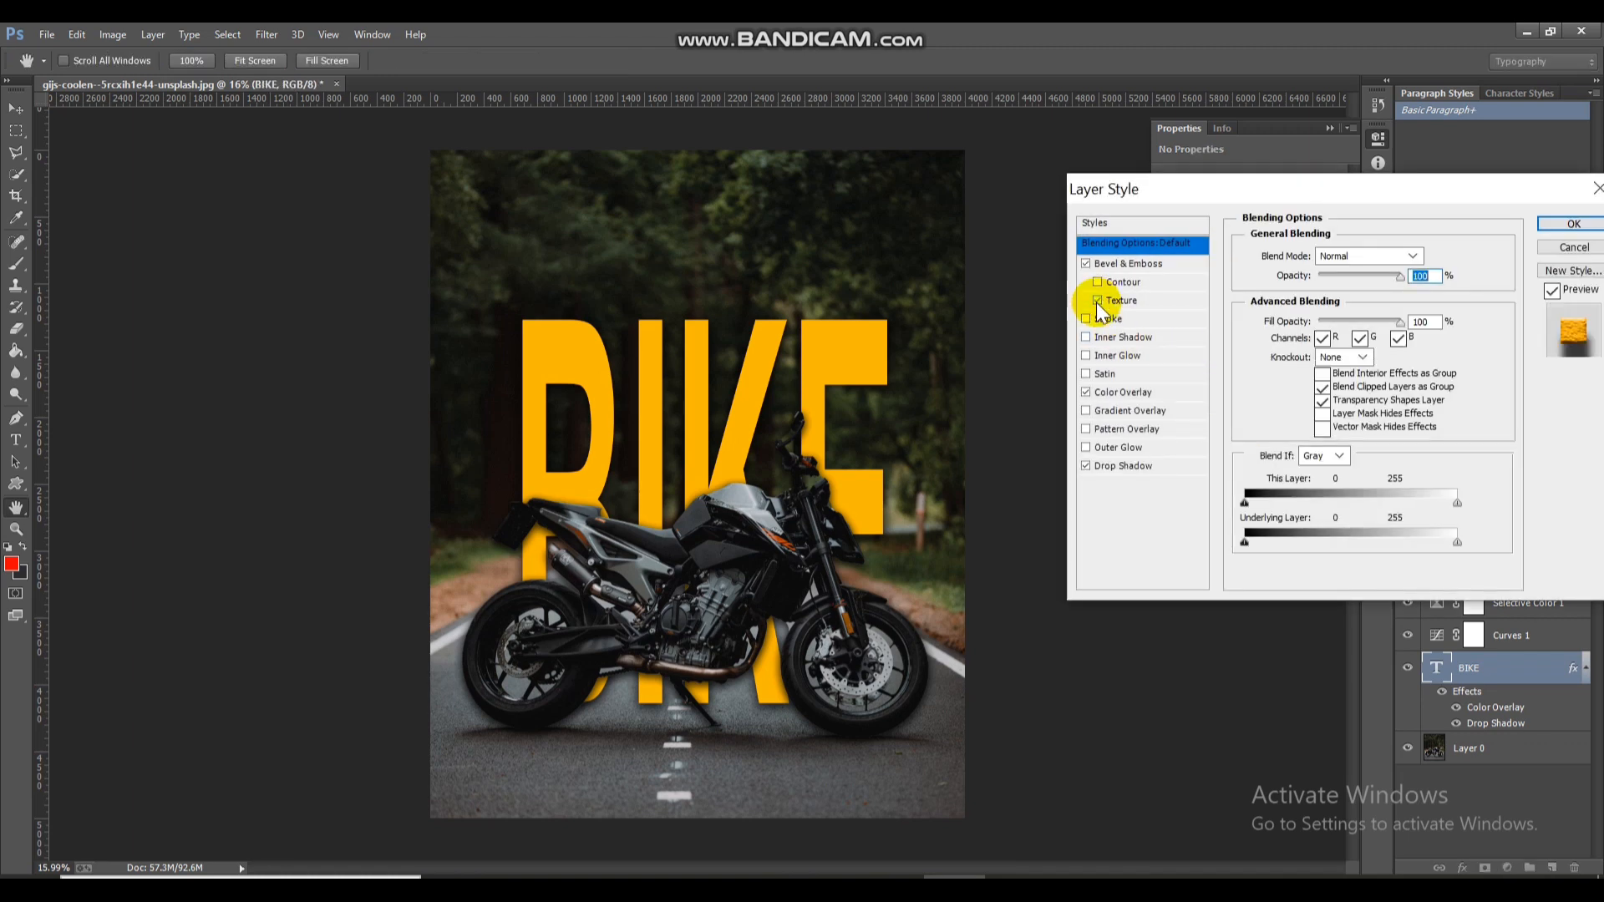
pyautogui.click(1095, 279)
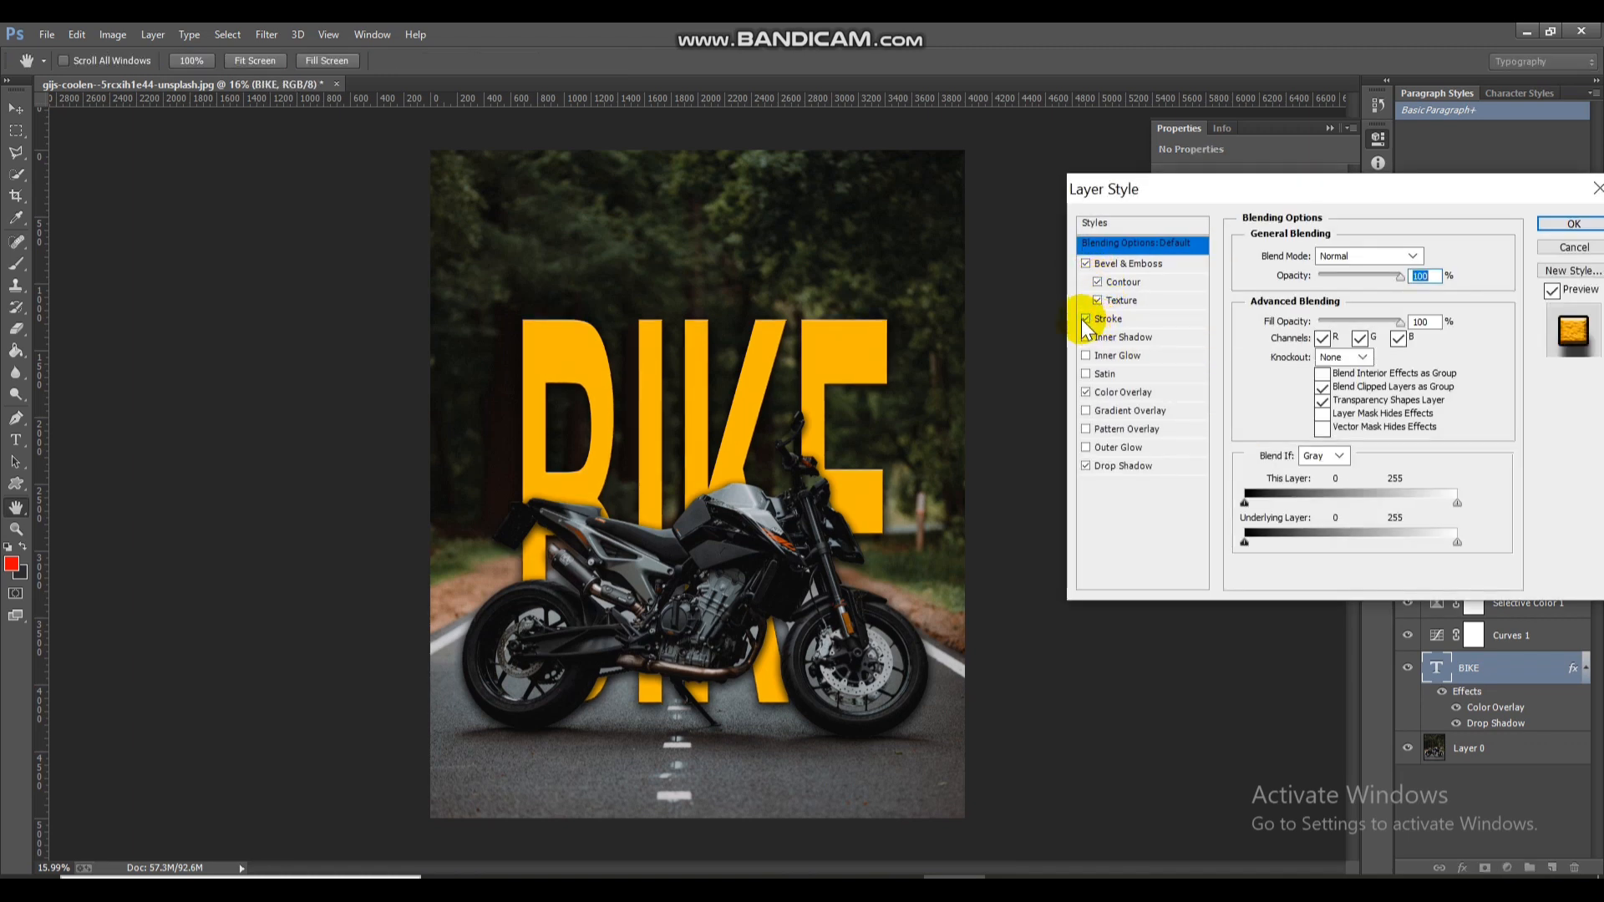
pyautogui.click(1086, 429)
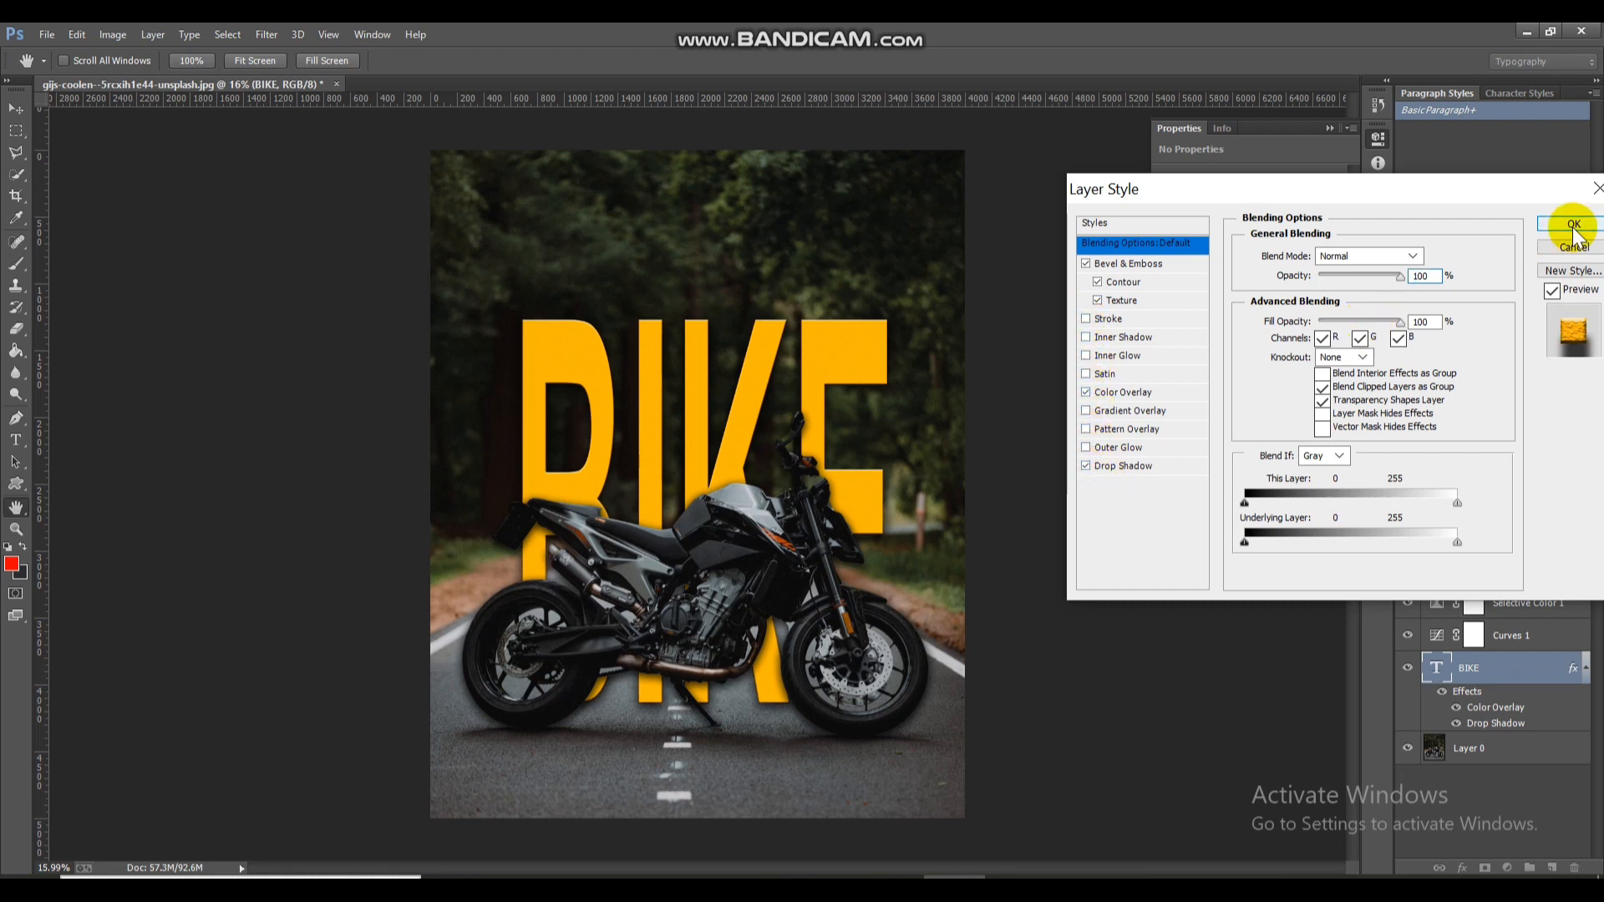
pyautogui.click(1574, 224)
pyautogui.moveTo(1147, 643); pyautogui.dragTo(1067, 655)
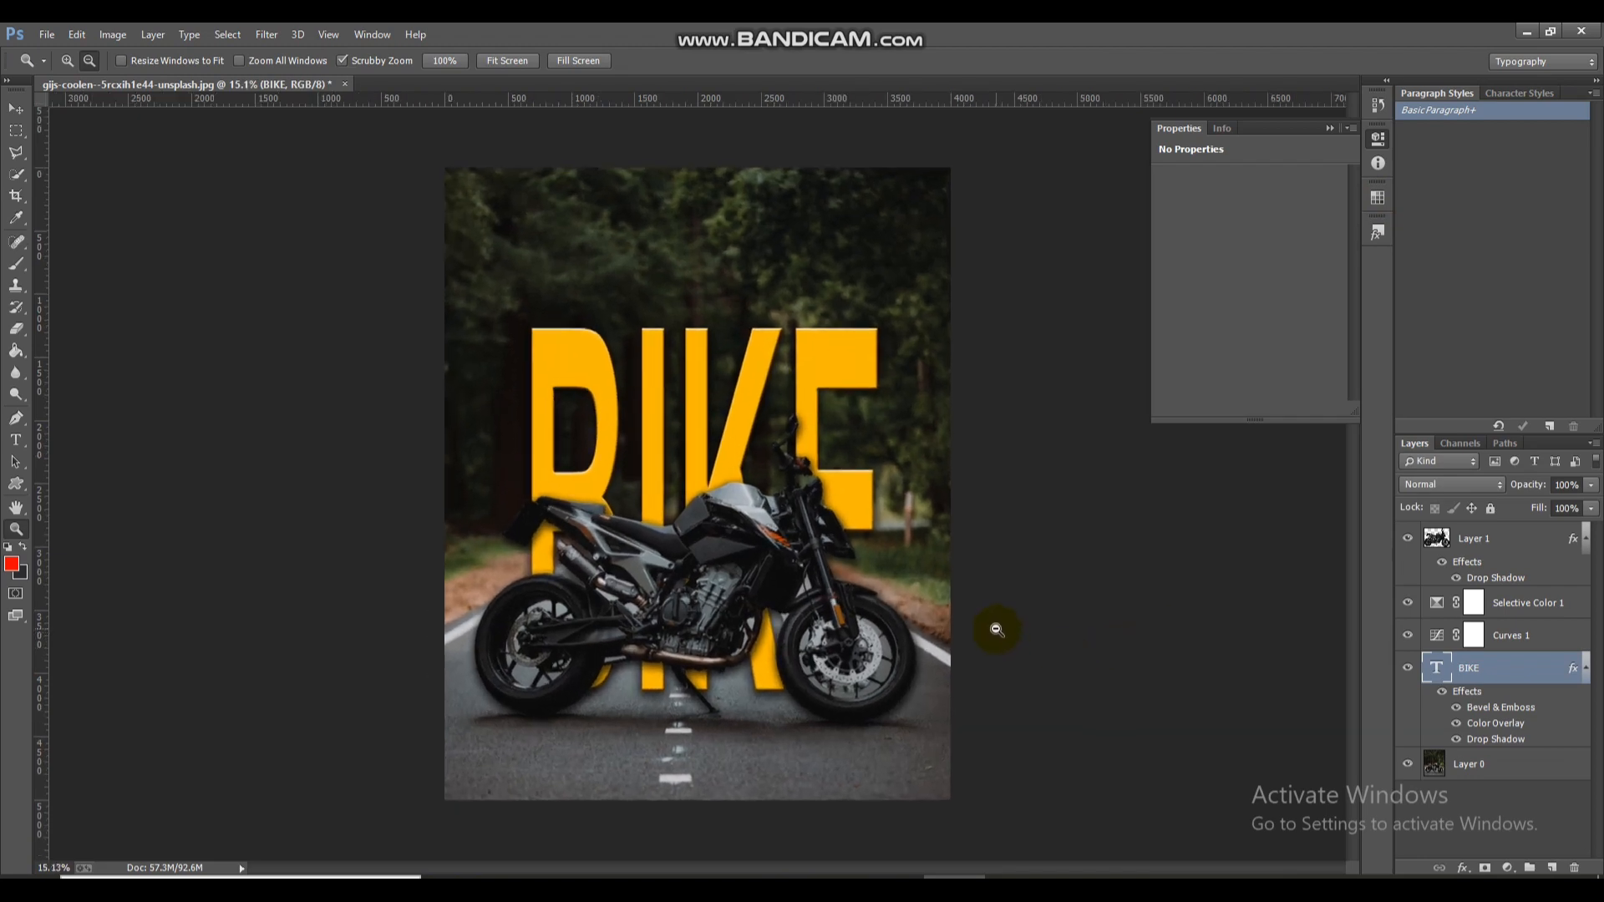
pyautogui.moveTo(957, 615); pyautogui.dragTo(991, 627)
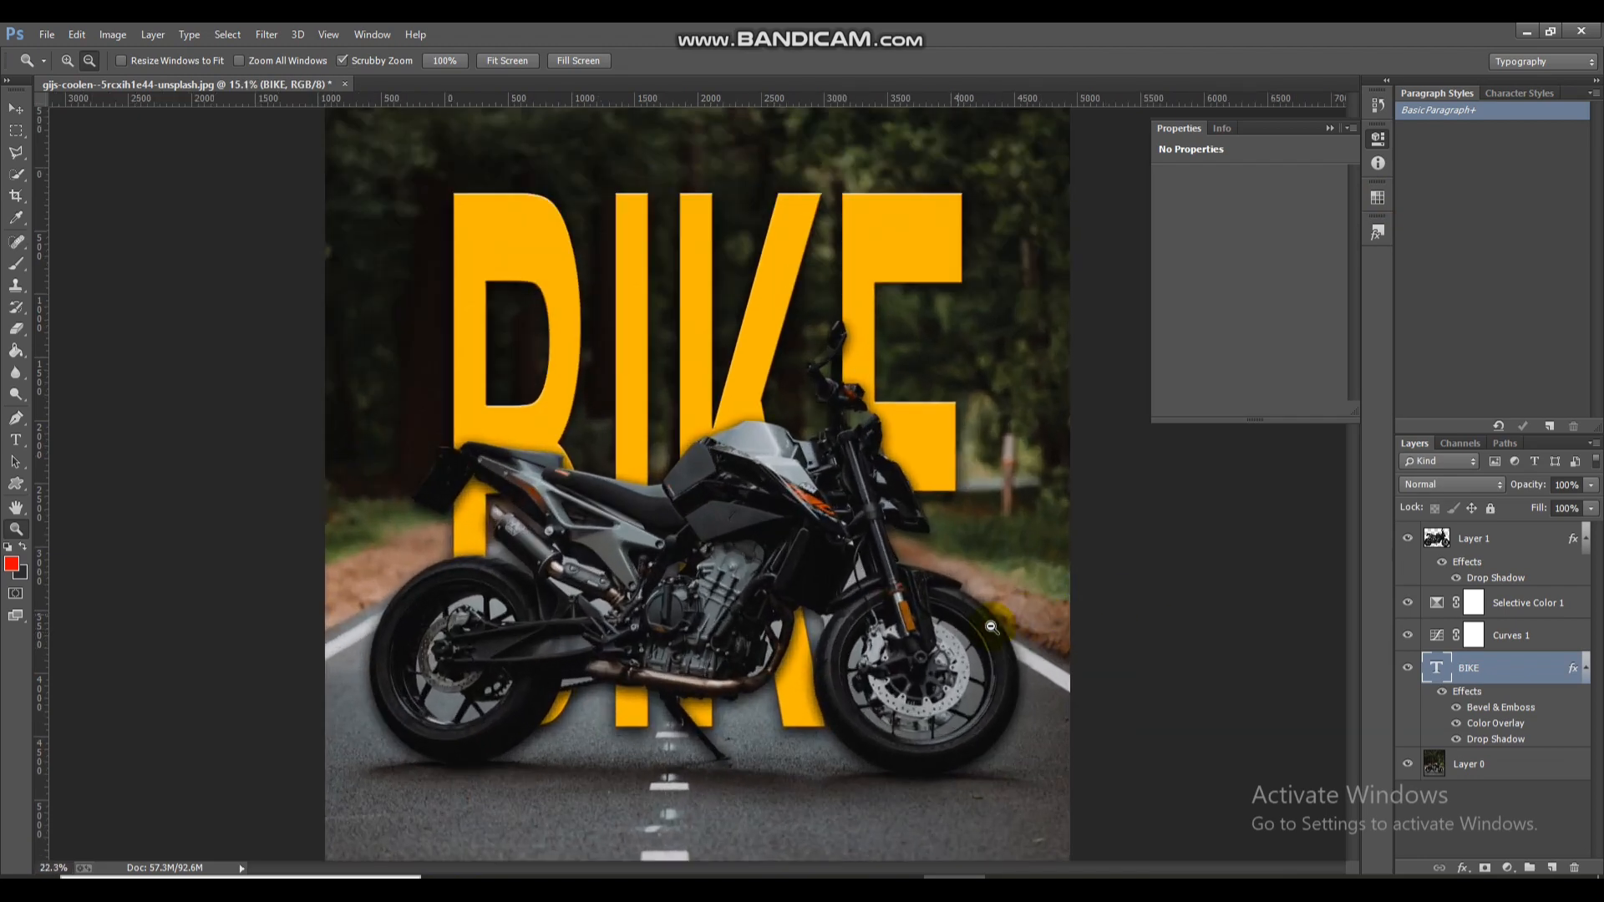
pyautogui.hotkey('ctrl', '0')
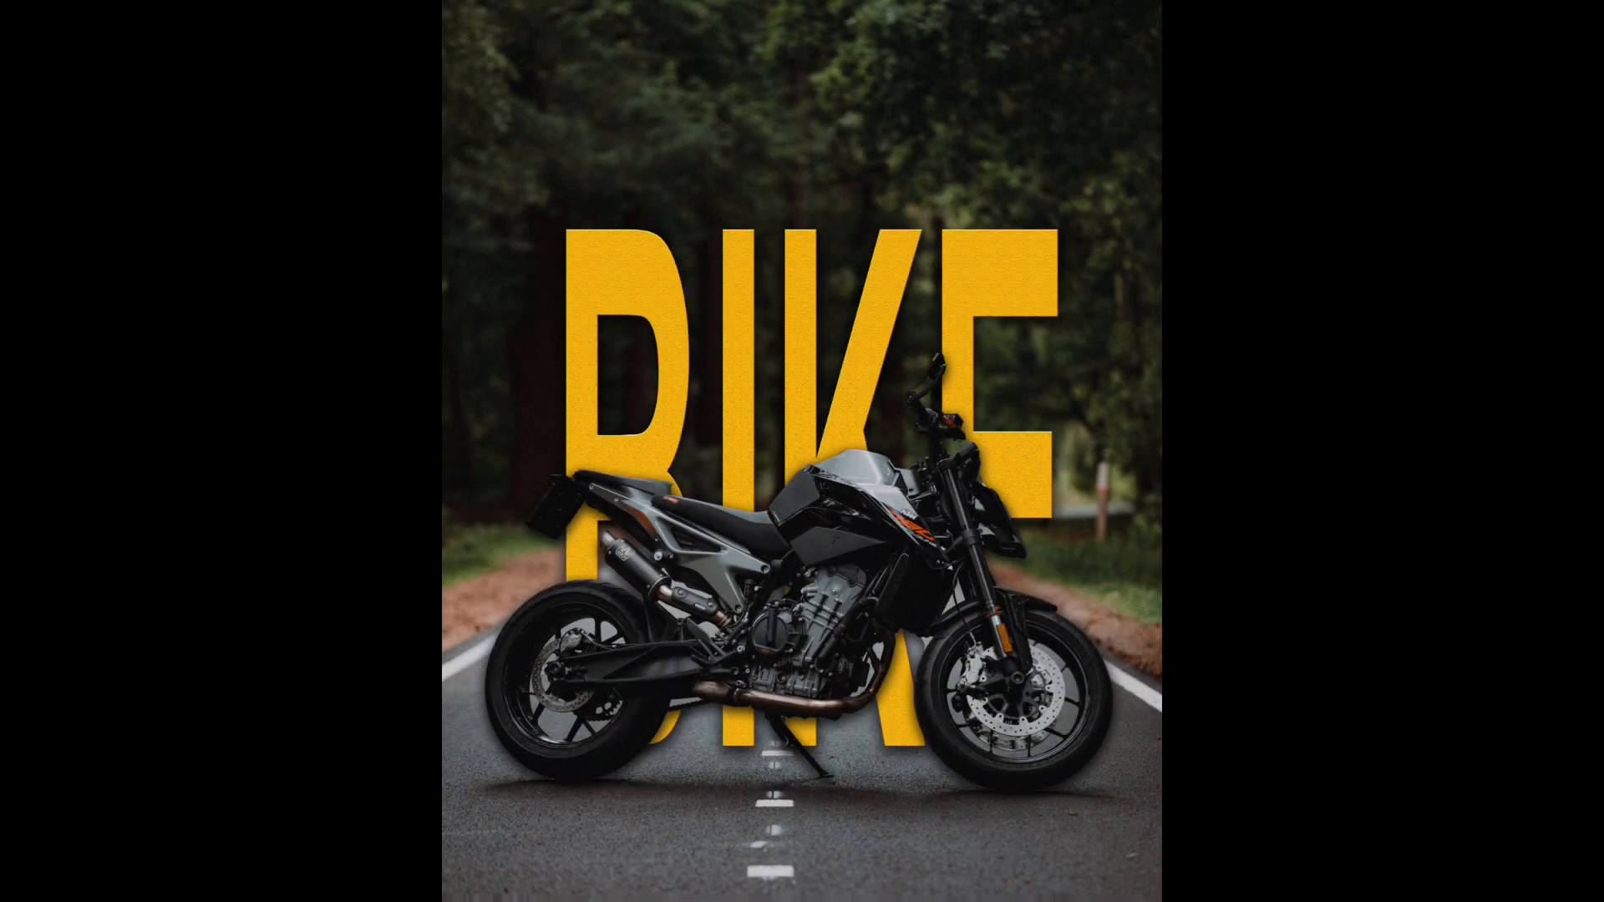